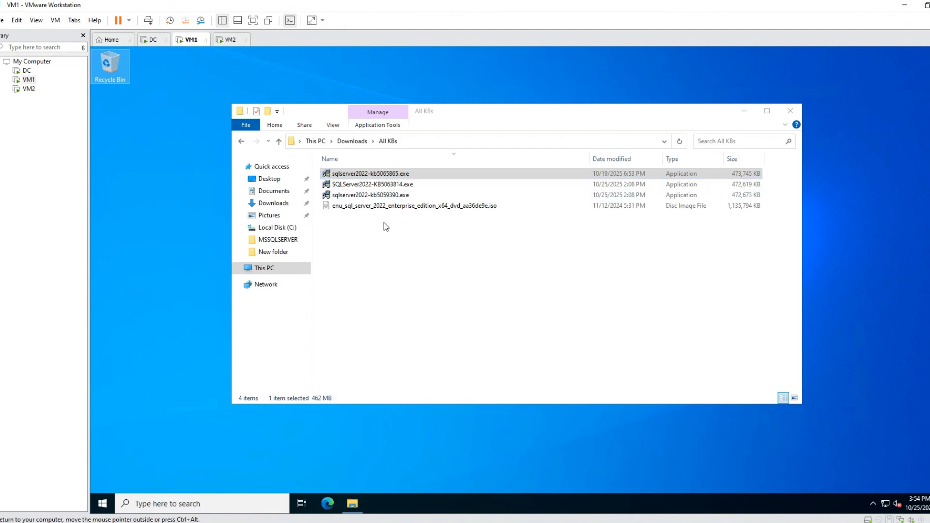
Review the SQL Server 2022 Enterprise ISO and the KB5059390, KB5063814 and KB5065865 update installers in the All KBs folder.
click(371, 206)
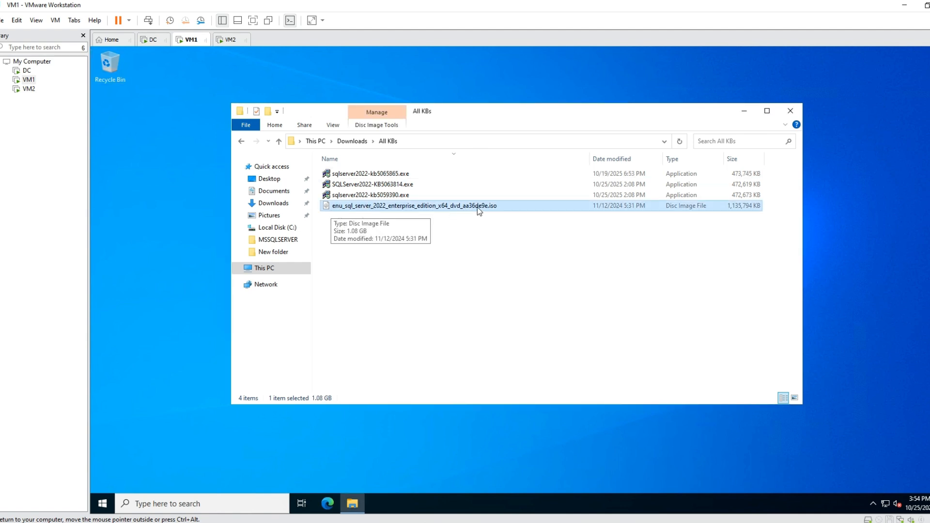
click(379, 195)
click(385, 185)
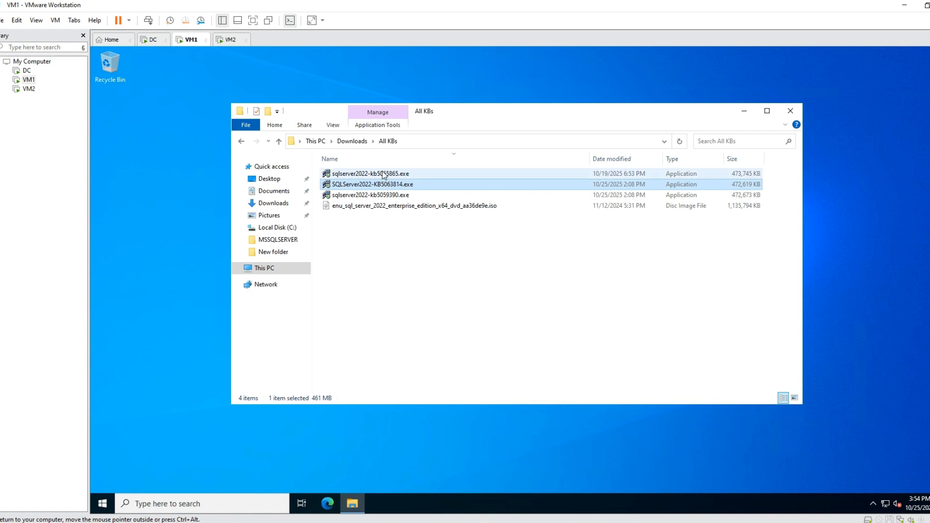
click(383, 174)
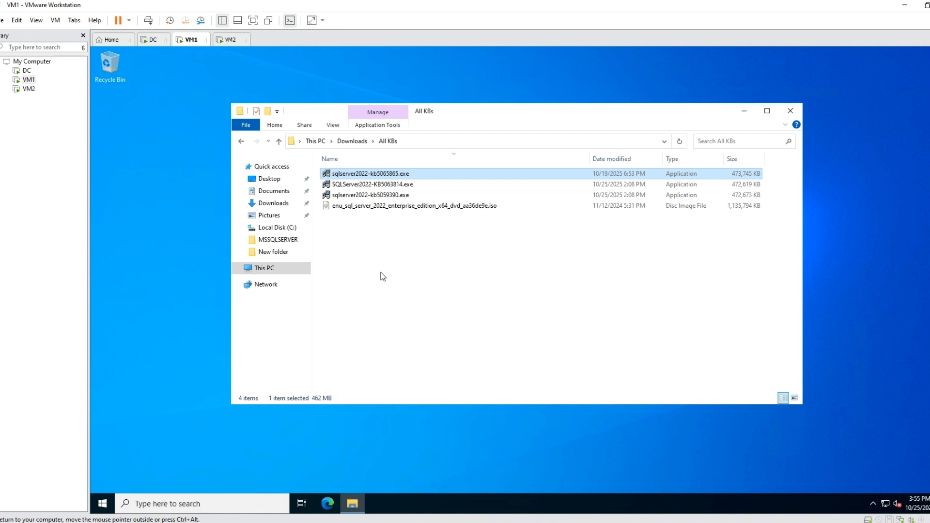
Go to the C:\Windows\Installer folder in File Explorer.
click(276, 274)
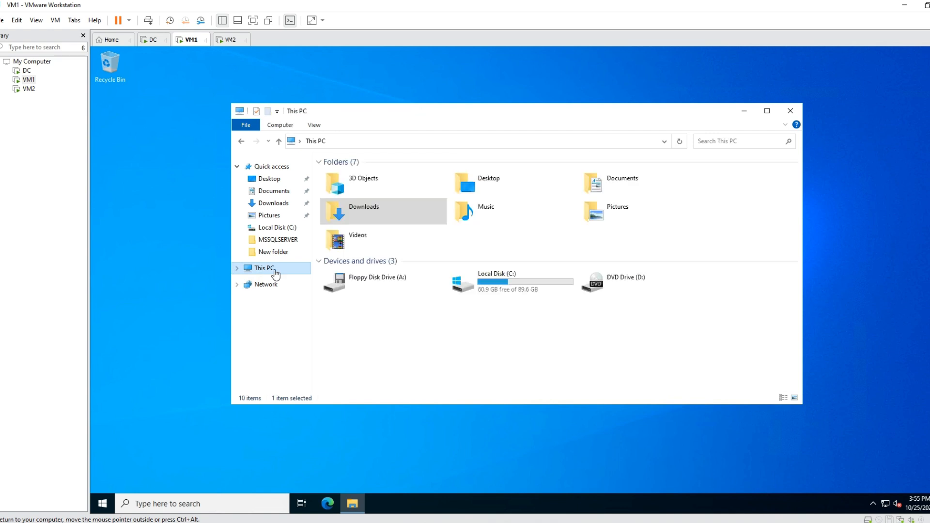
double_click(507, 286)
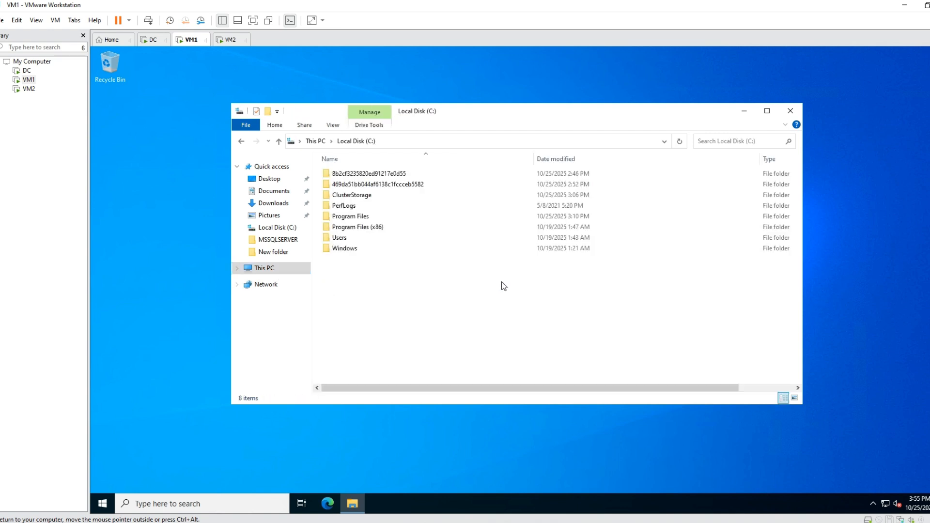
double_click(376, 249)
click(446, 144)
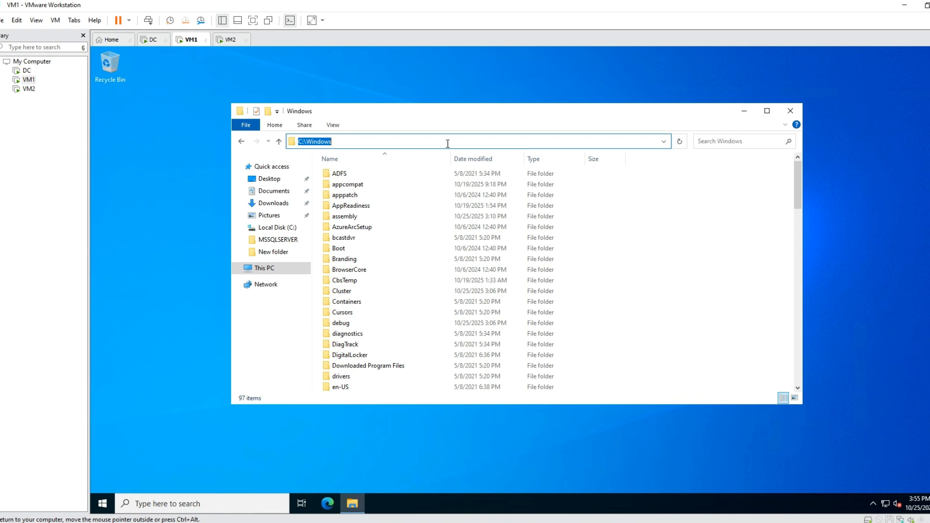
click(447, 143)
text(\)
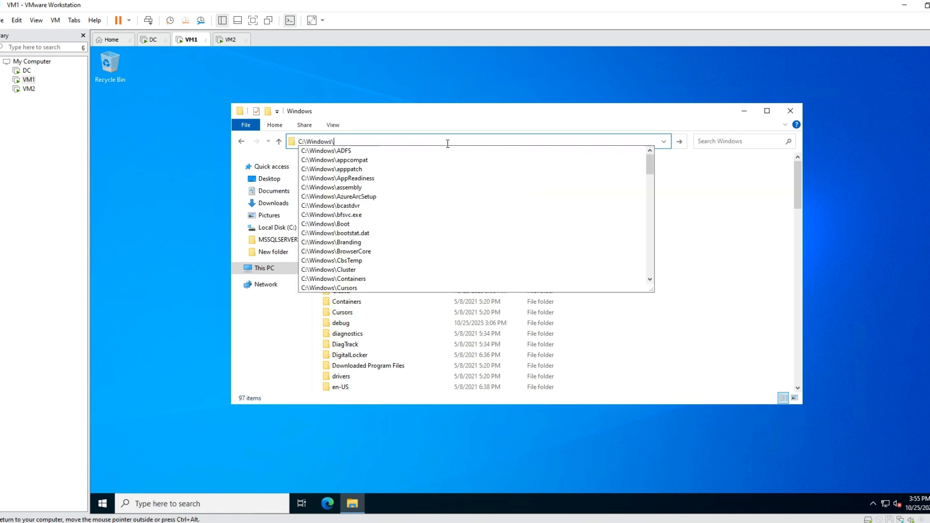
text(installer)
key(Return)
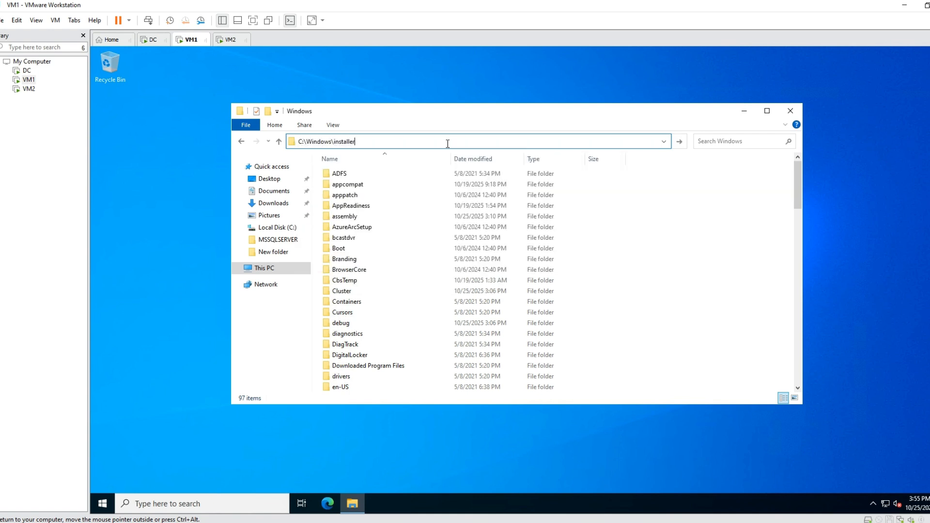
Maximize the File Explorer window and widen the Name column so the full Installer file names fit.
click(767, 110)
scroll(330, 279, down, 6)
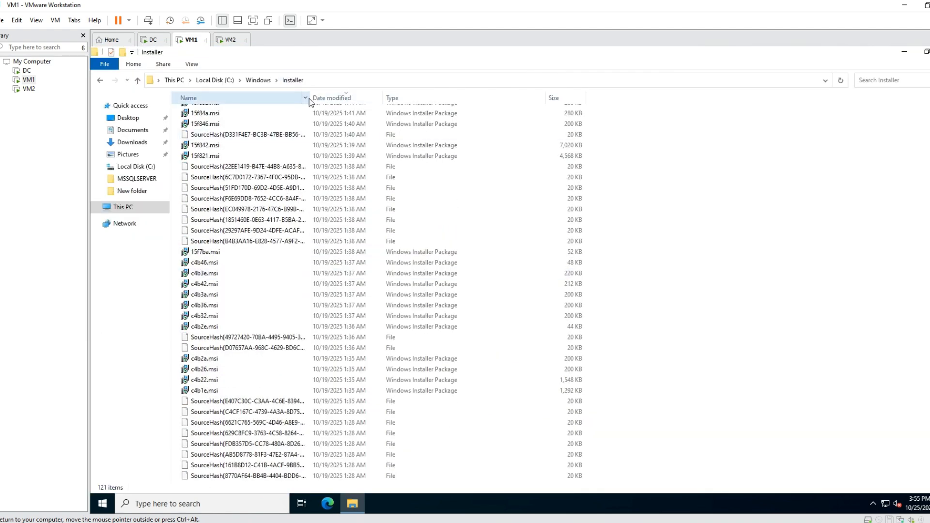
drag(309, 97, 592, 98)
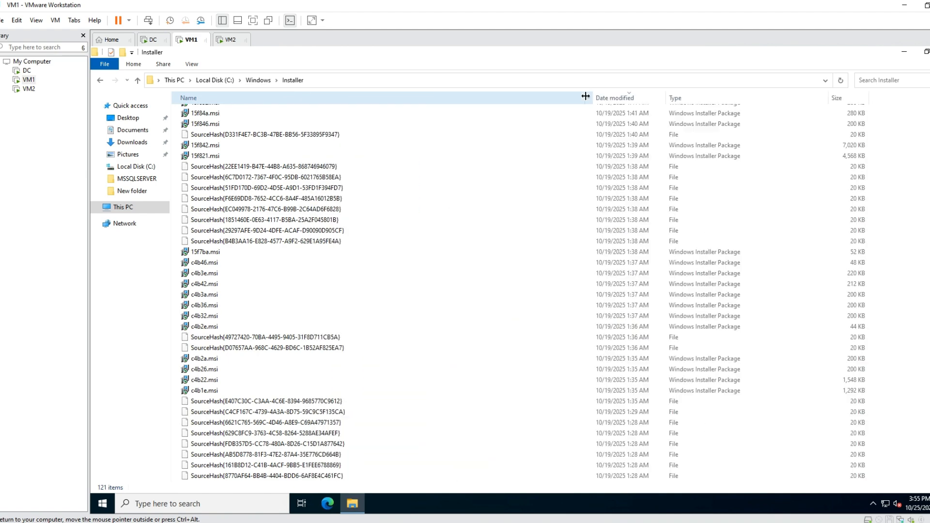
Examine the cached MSI packages and SourceHash files in the Windows Installer folder.
click(241, 262)
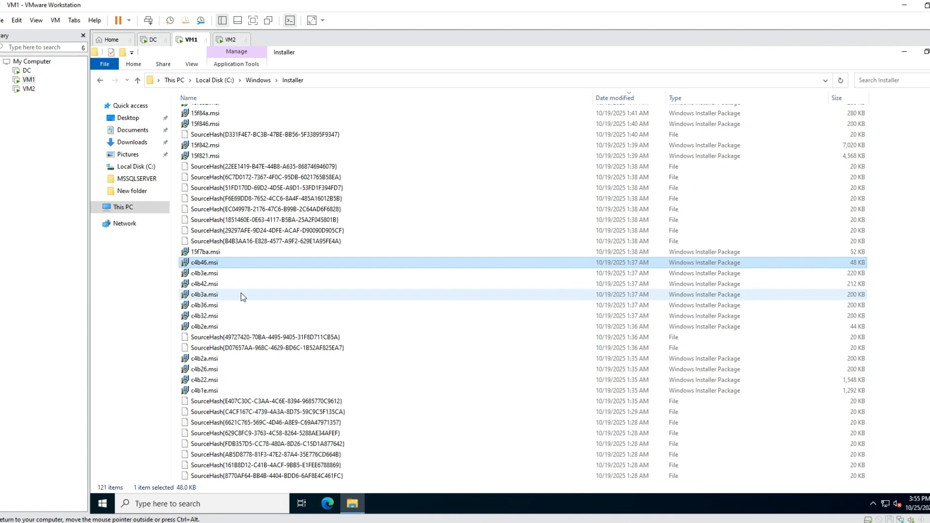
click(265, 274)
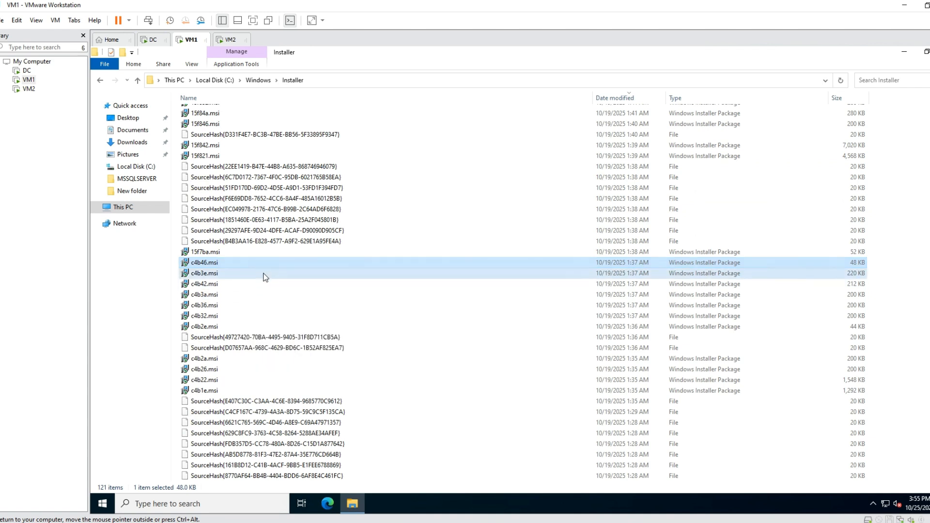
click(264, 284)
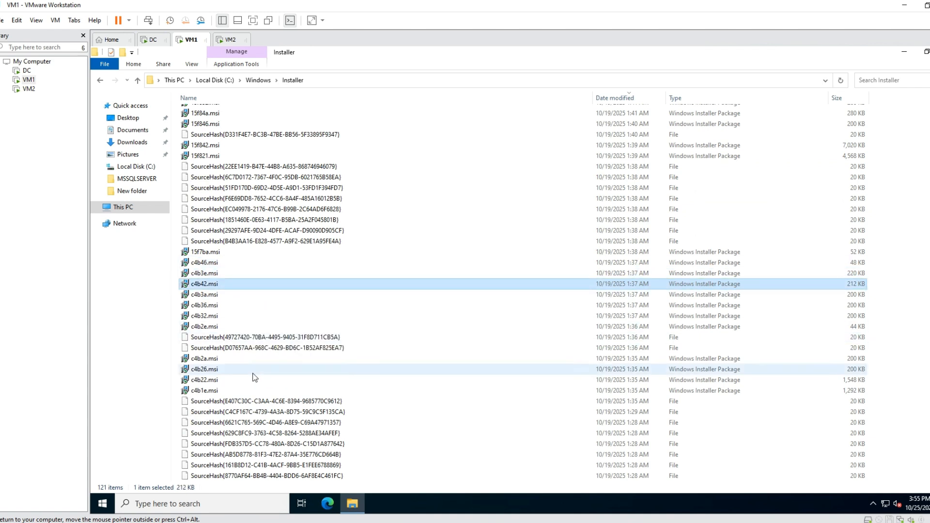
scroll(315, 260, up, 3)
scroll(315, 261, down, 12)
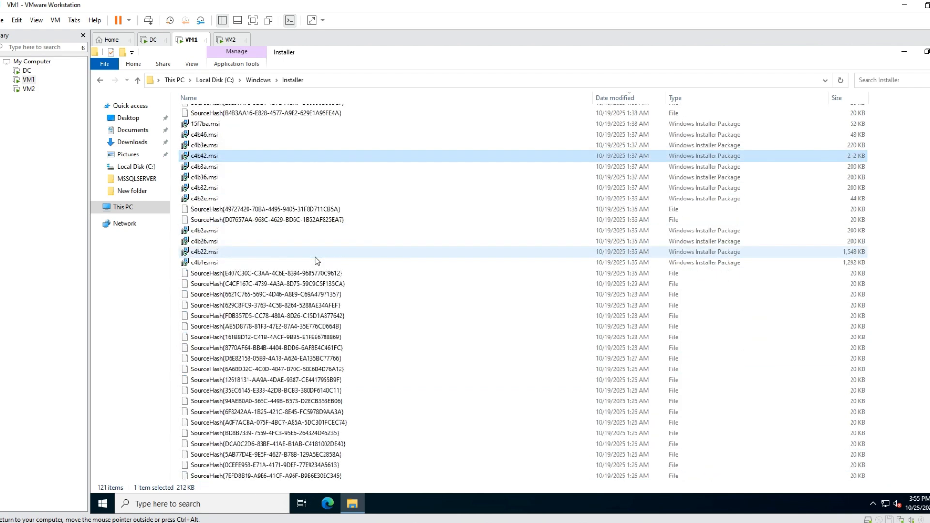
scroll(315, 260, up, 6)
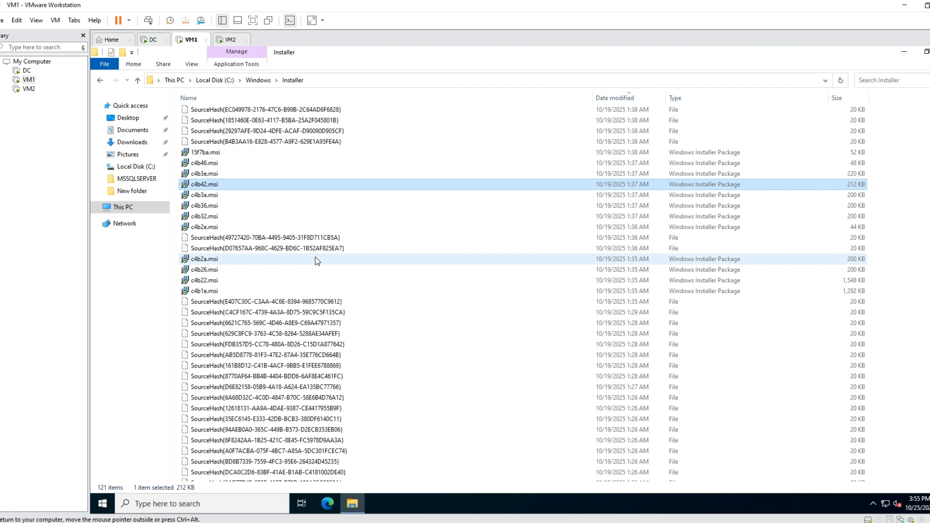
scroll(314, 267, up, 6)
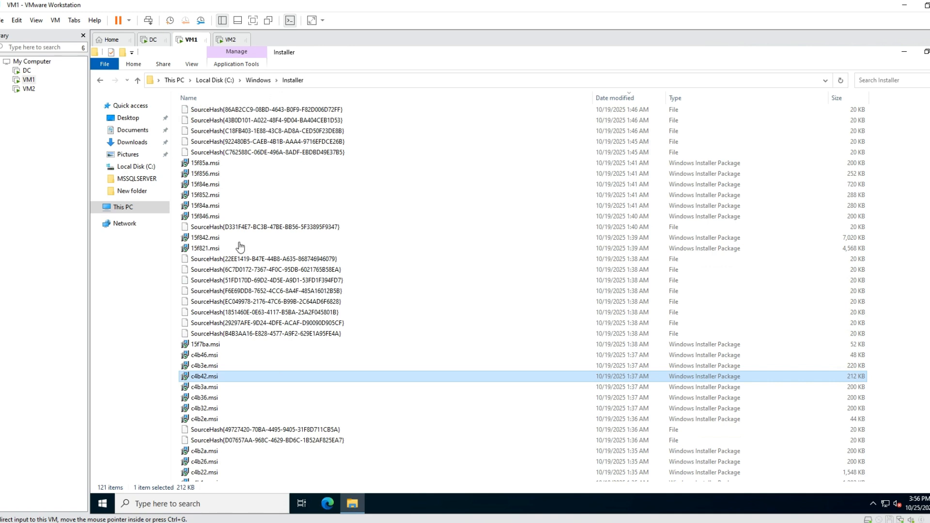
click(248, 208)
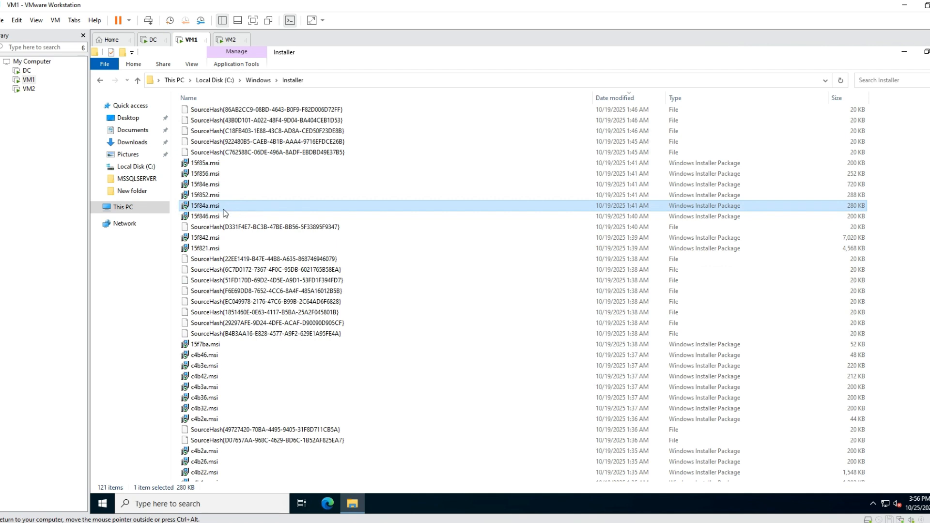
click(143, 208)
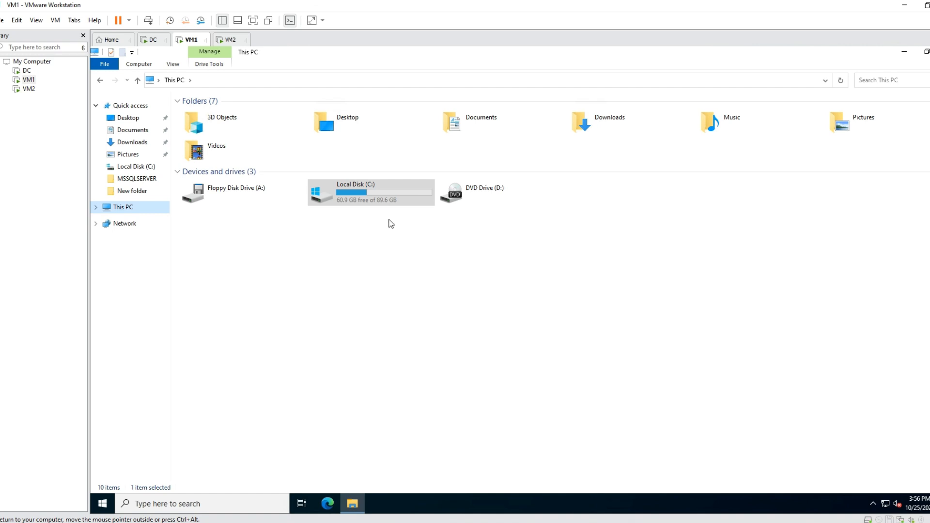
click(100, 80)
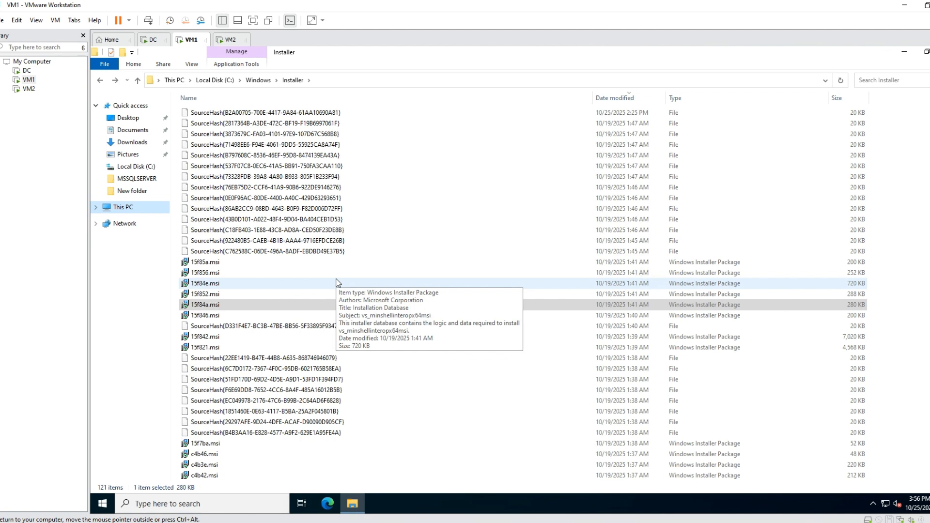
click(356, 294)
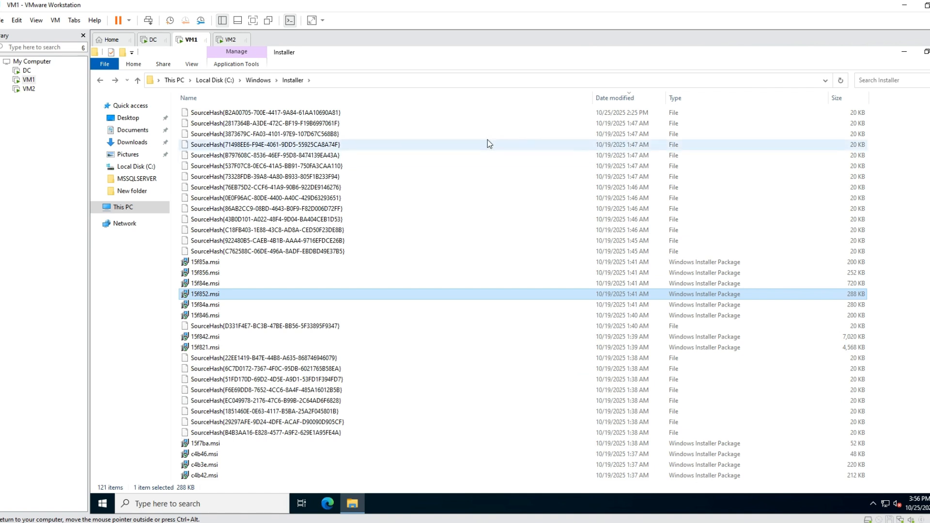
Go to the Downloads folder and select the FixMissingMSI_V2.2.1_For_NET45 folder.
click(129, 142)
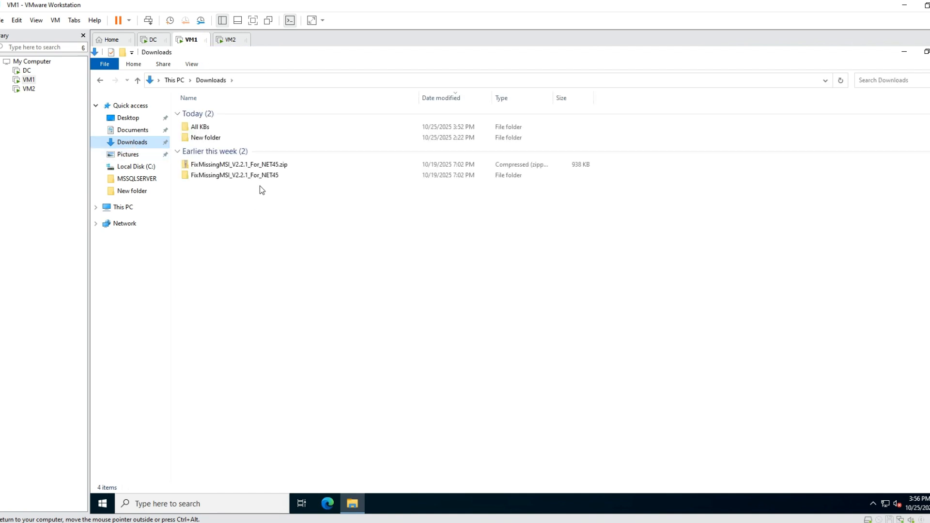
click(196, 177)
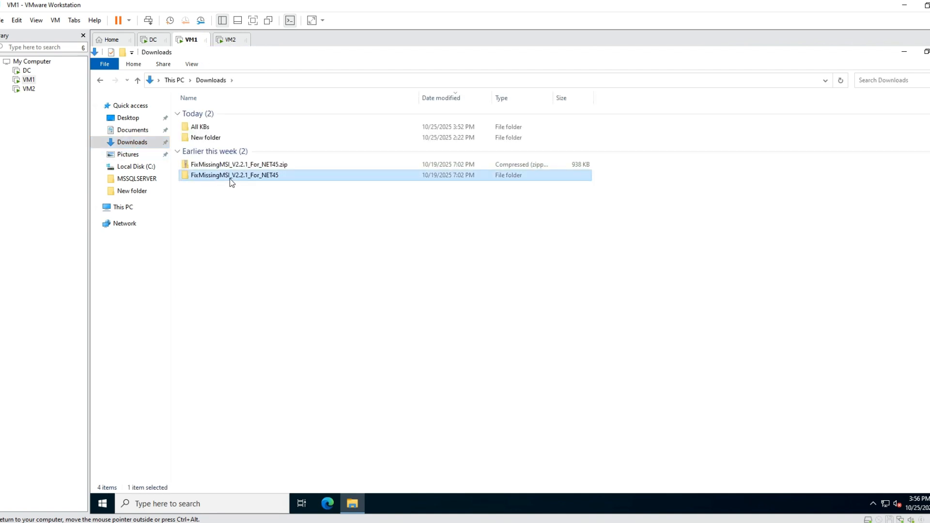
Switch to Microsoft Edge, search the web for "fix missing msi tool" and open the Microsoft Learn article on restoring missing Windows Installer cache files.
click(328, 507)
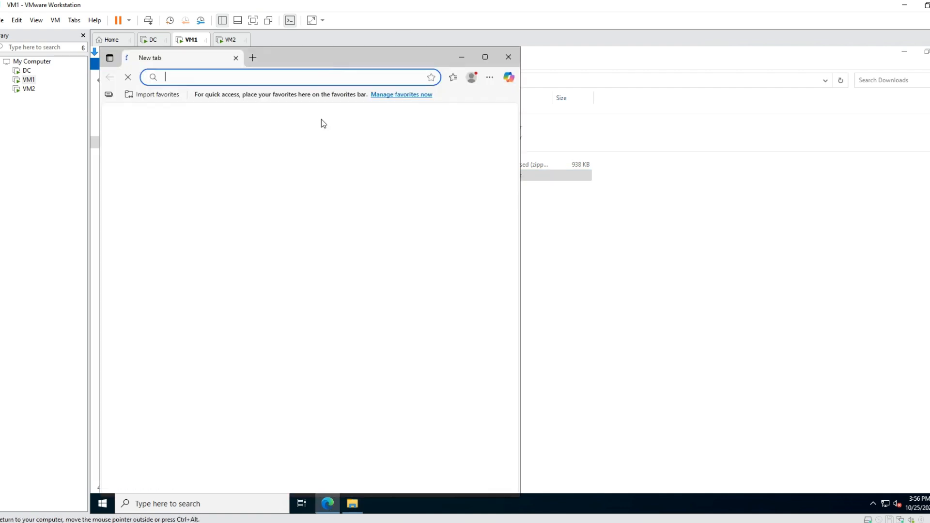
click(254, 77)
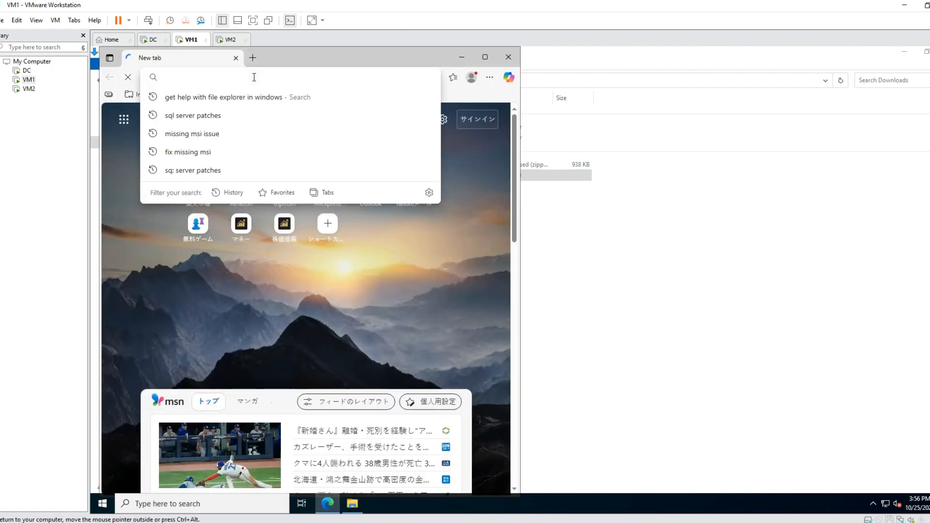
text(fix)
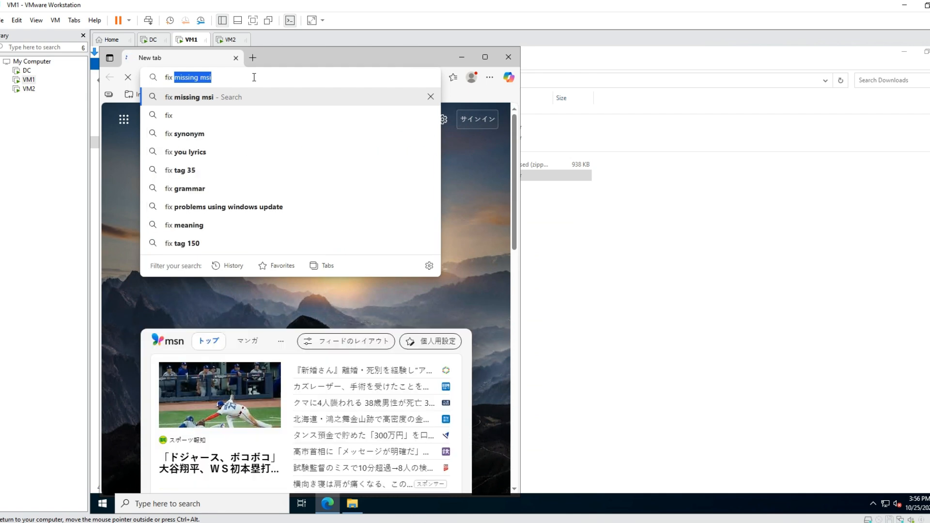
text( missing msi tool)
key(Return)
click(270, 269)
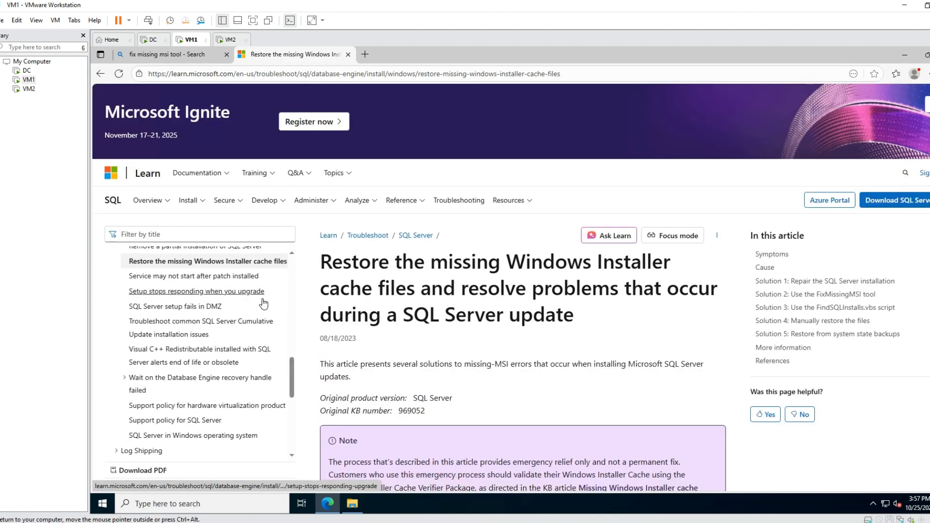
Read the article's Solution 2 section on downloading and using the FixMissingMSI tool.
scroll(485, 276, down, 20)
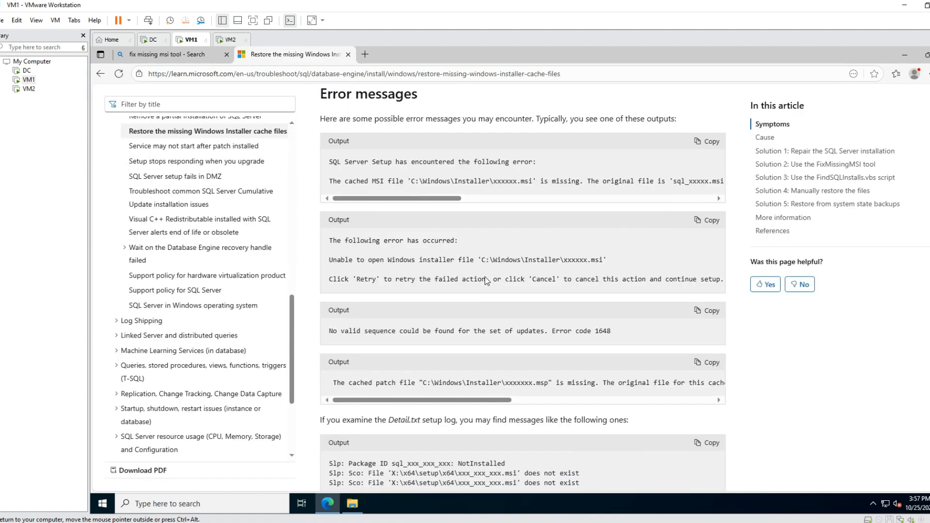
scroll(486, 280, down, 4)
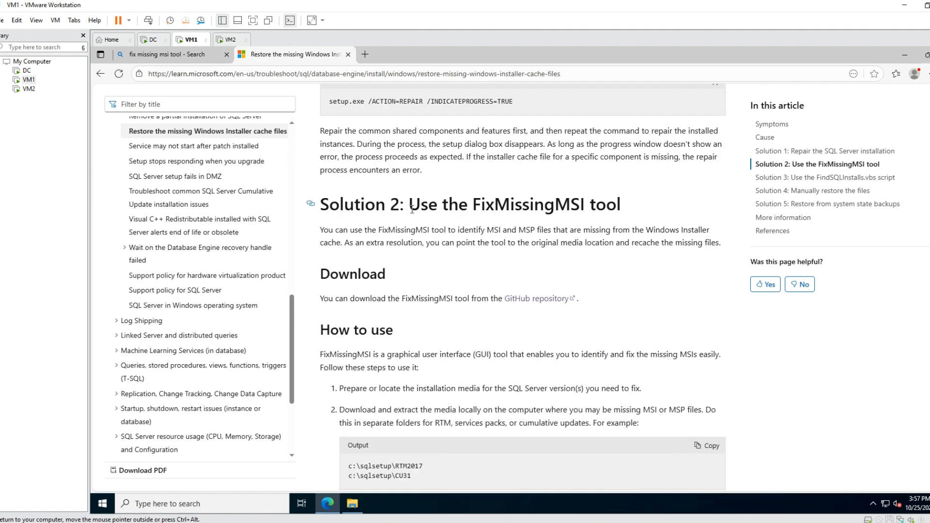
drag(410, 206, 617, 205)
scroll(523, 361, down, 5)
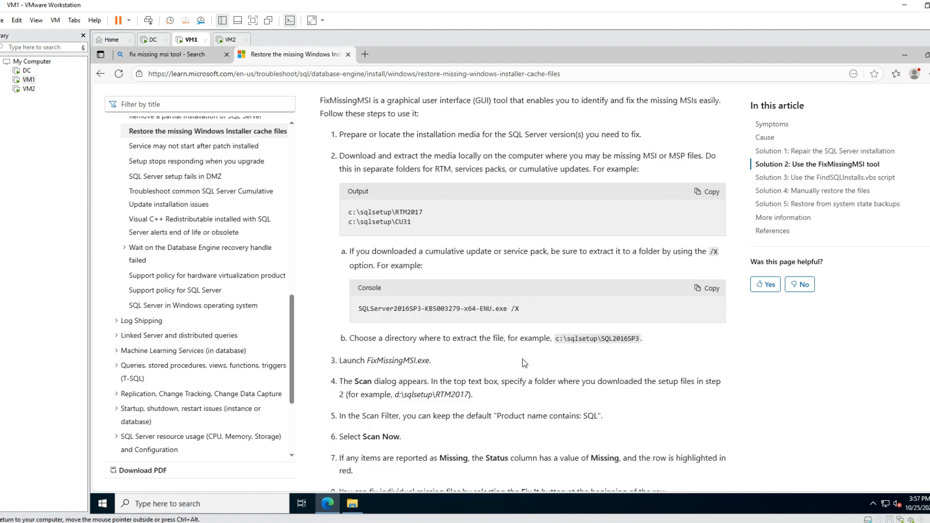
scroll(523, 363, up, 2)
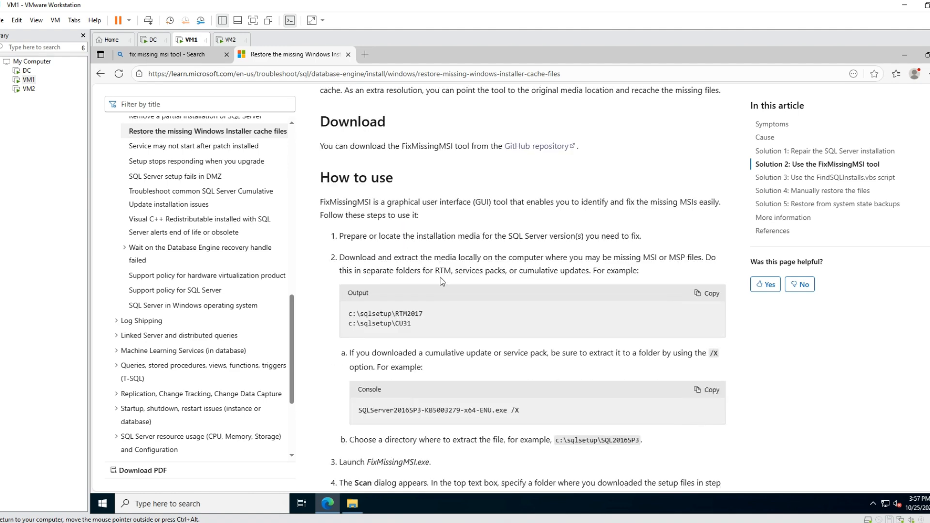
Open the tool's GitHub repository releases and try to download FixMissingMSI_V2.2.1_For_NET45.zip.
click(527, 147)
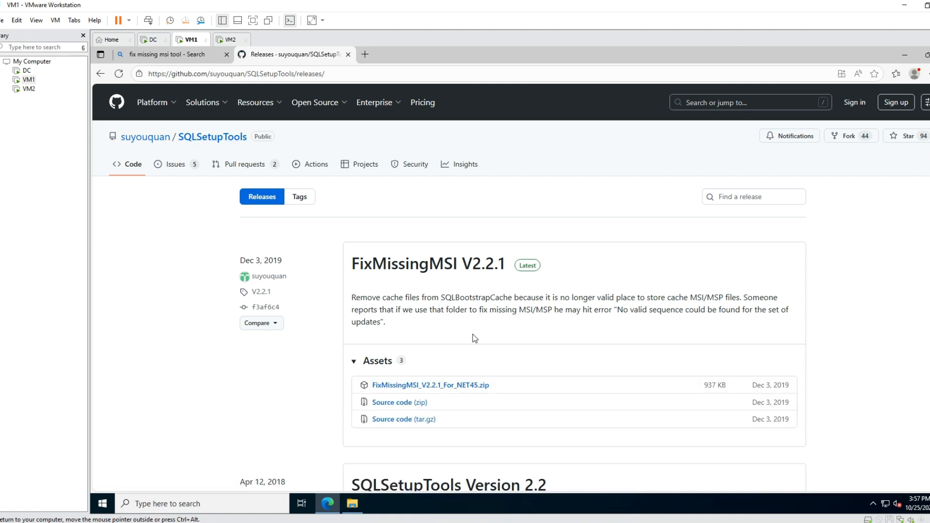
click(386, 387)
click(412, 386)
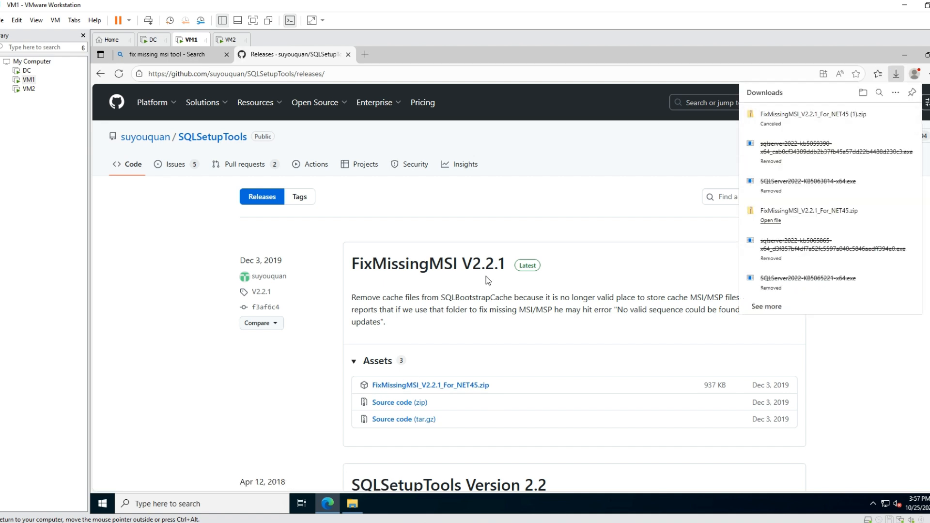
Switch to File Explorer, open the FixMissingMSI_V2.2.1_For_NET45 folder in Downloads and launch FixMissingMSI.exe.
click(904, 55)
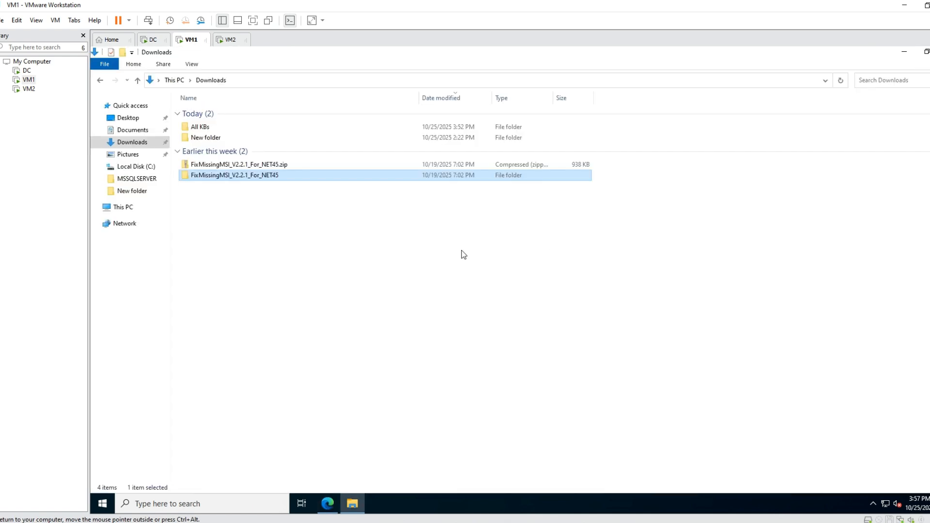
double_click(227, 176)
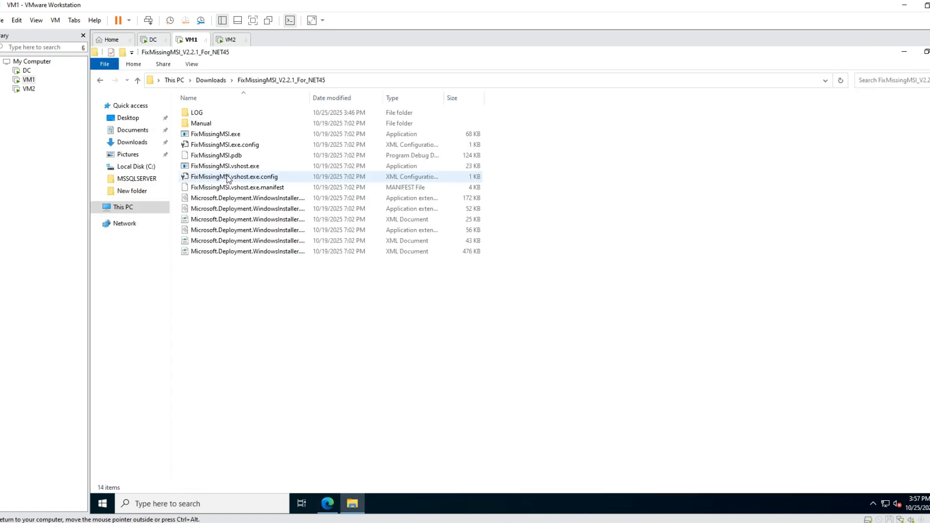
right_click(232, 136)
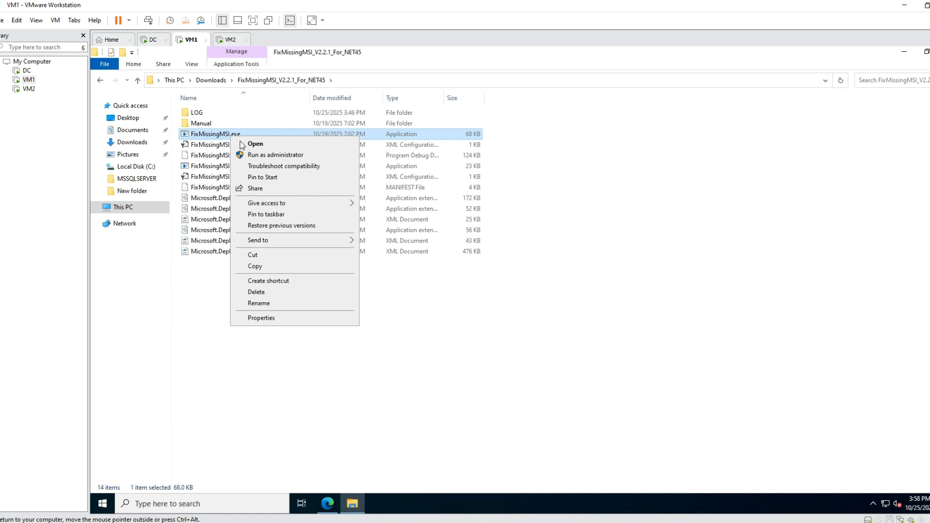
click(250, 144)
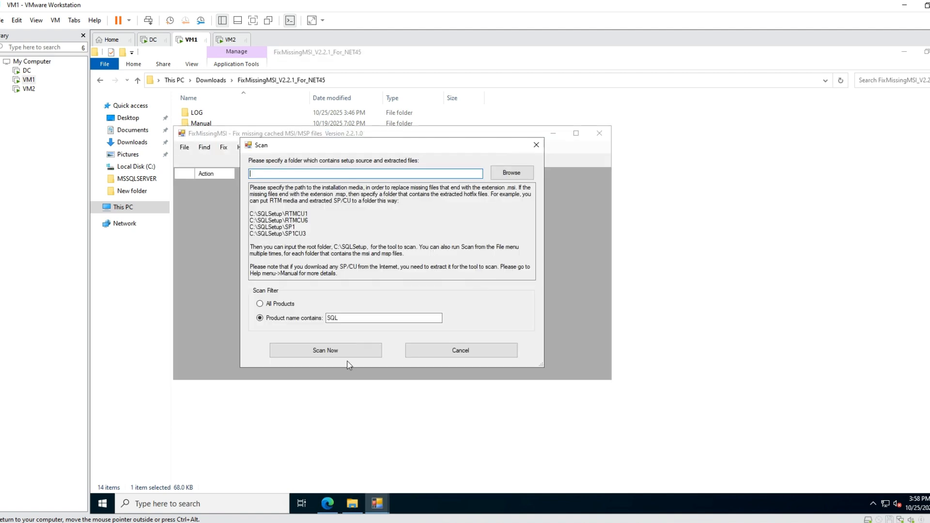
Scan products whose name contains SQL without specifying a setup source folder, and review the status of all listed packages.
click(345, 353)
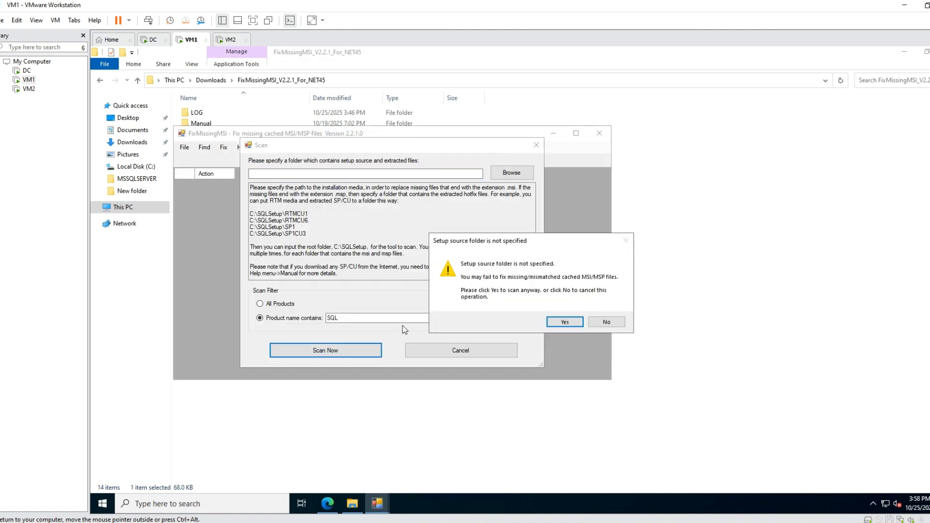
click(565, 322)
click(576, 134)
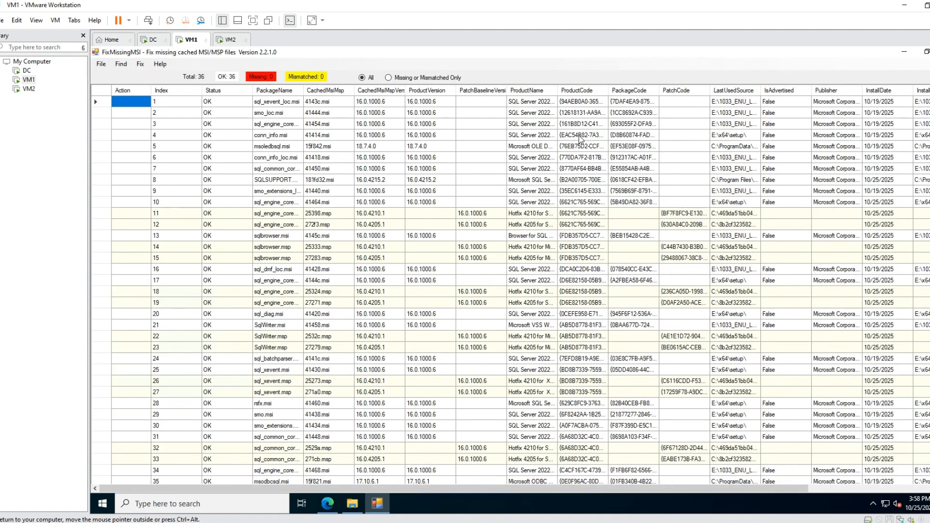
scroll(177, 138, down, 1)
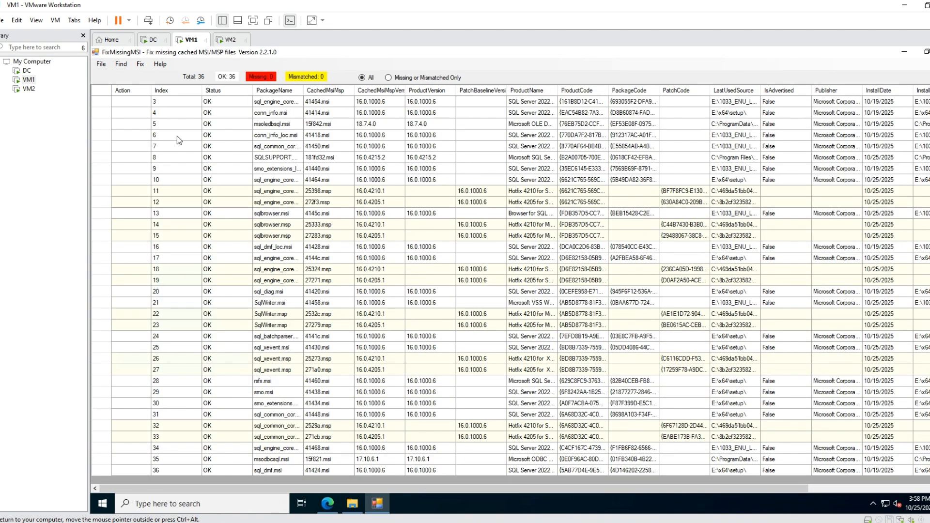
scroll(176, 140, up, 1)
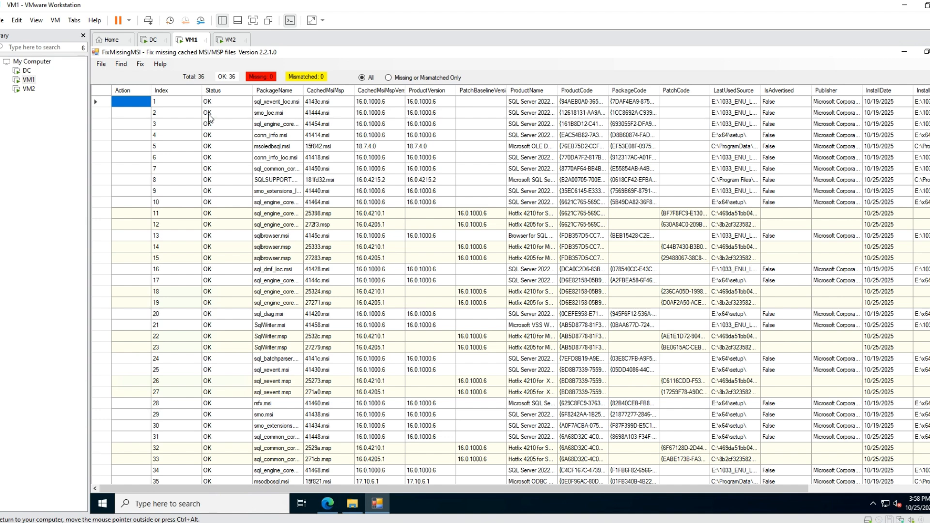
scroll(458, 242, down, 1)
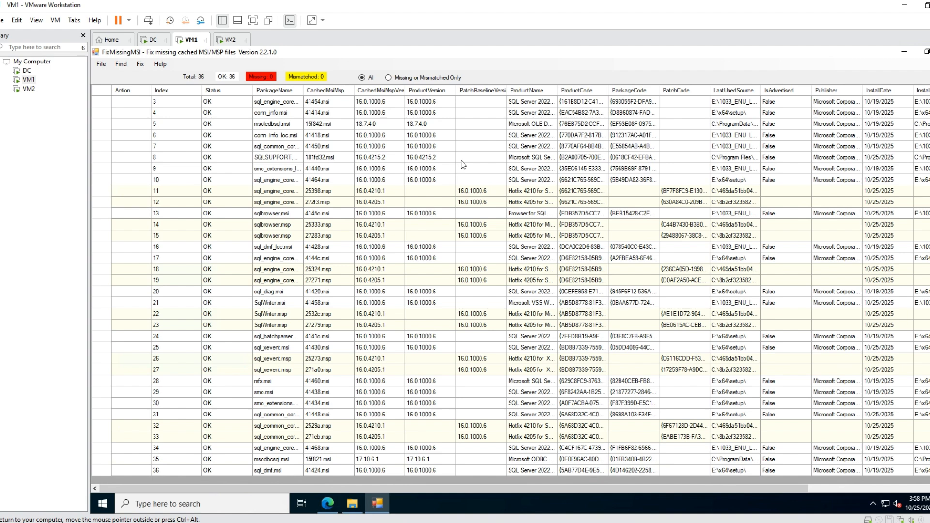
scroll(460, 190, up, 1)
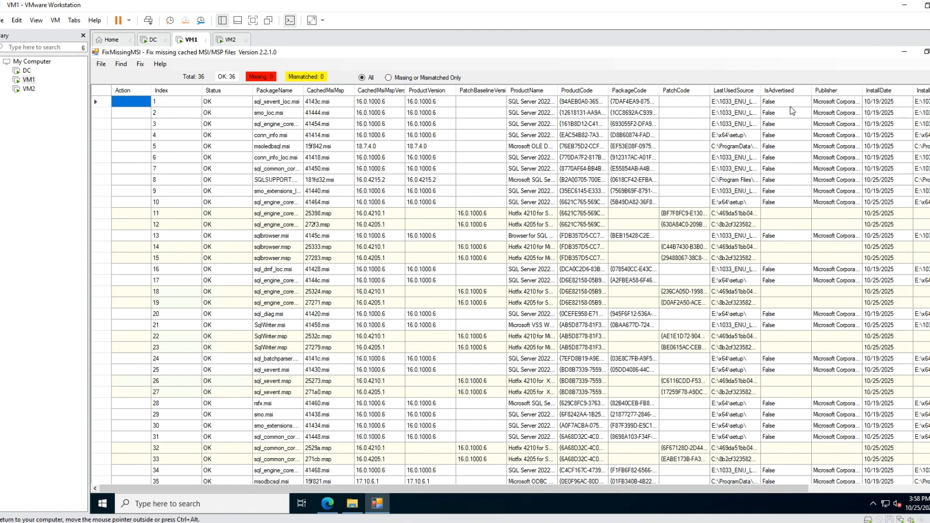
click(905, 52)
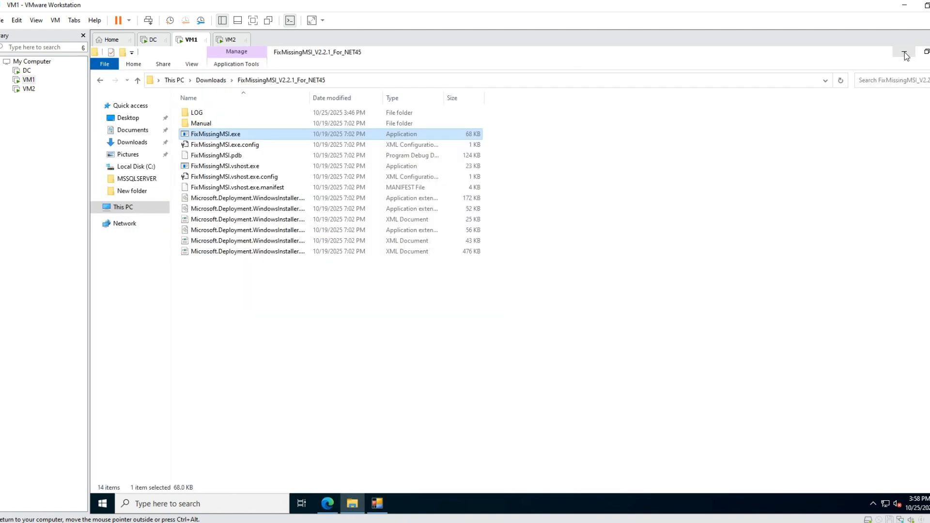
Create a new folder named installerMSIbackup in Documents.
click(222, 81)
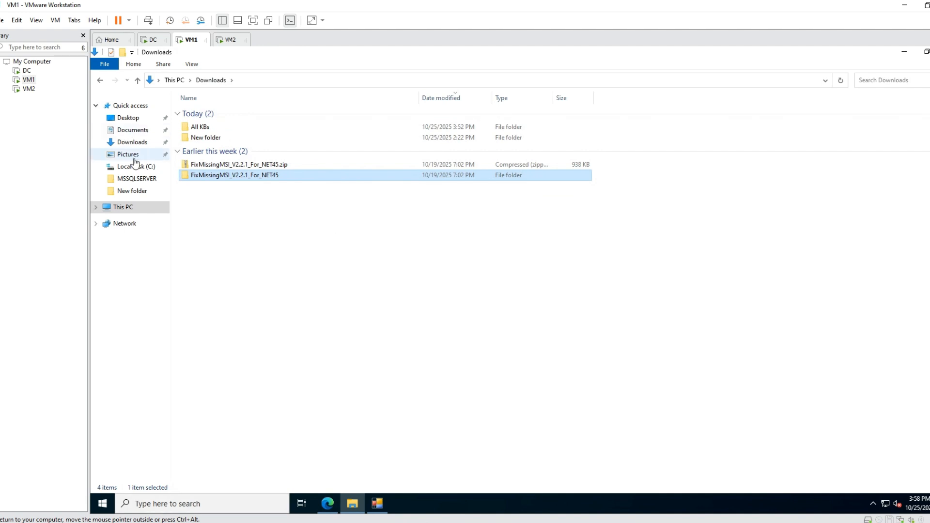
click(131, 130)
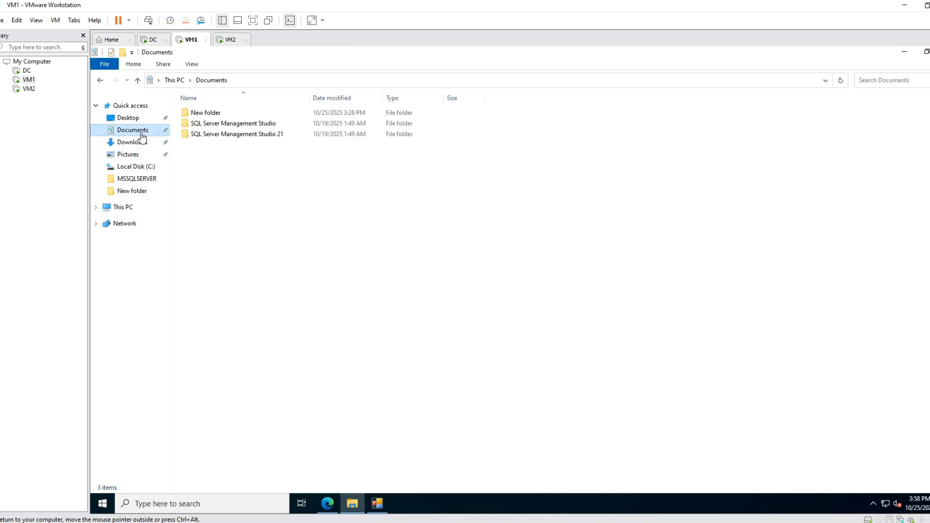
right_click(250, 219)
mouse_move(326, 341)
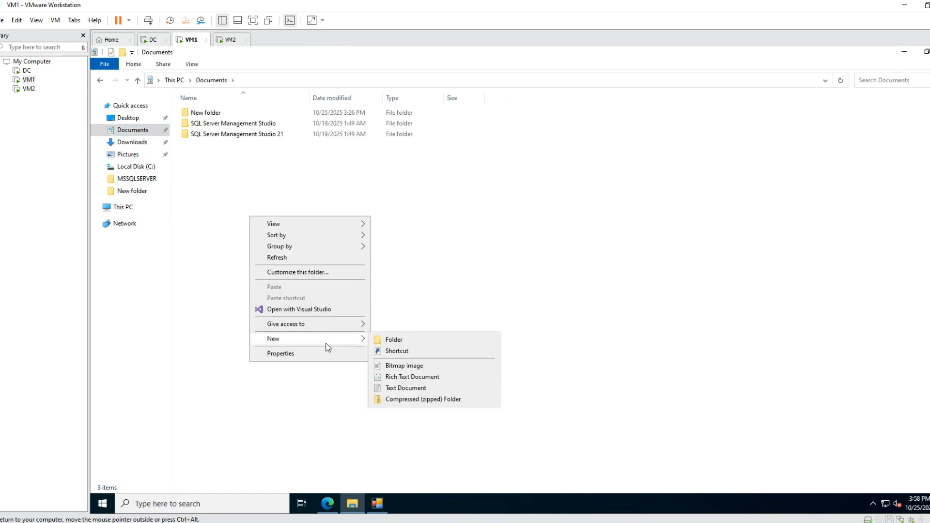
click(409, 341)
text(i)
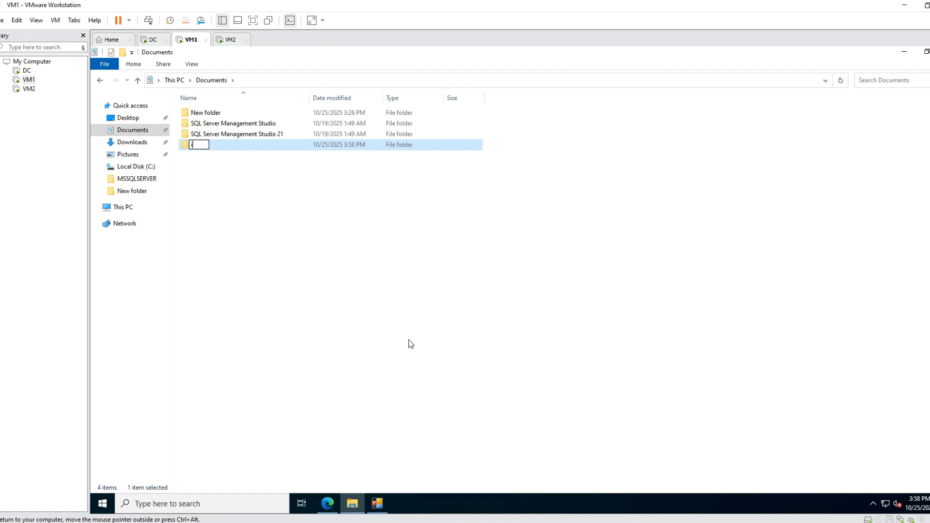
text(nstallerMSIbackup)
key(Return)
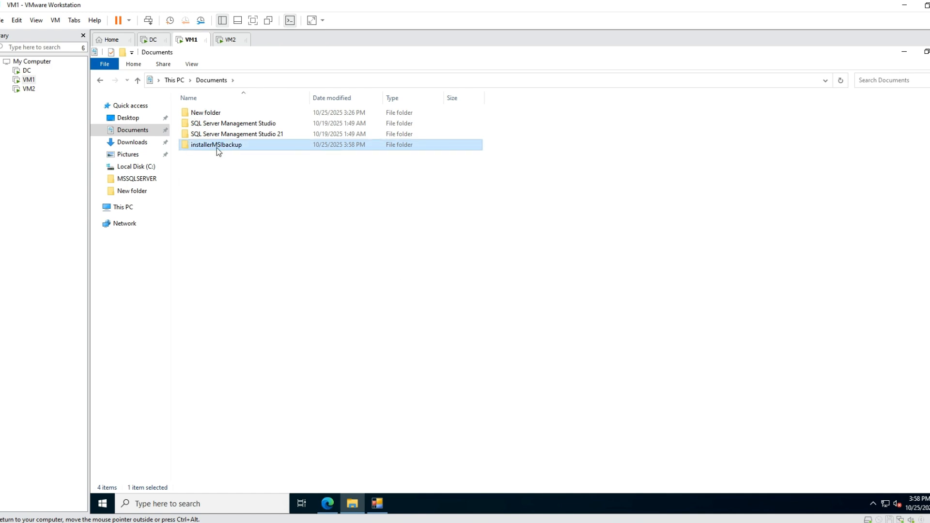
Open the Windows folder on Local Disk (C:).
click(128, 208)
double_click(370, 205)
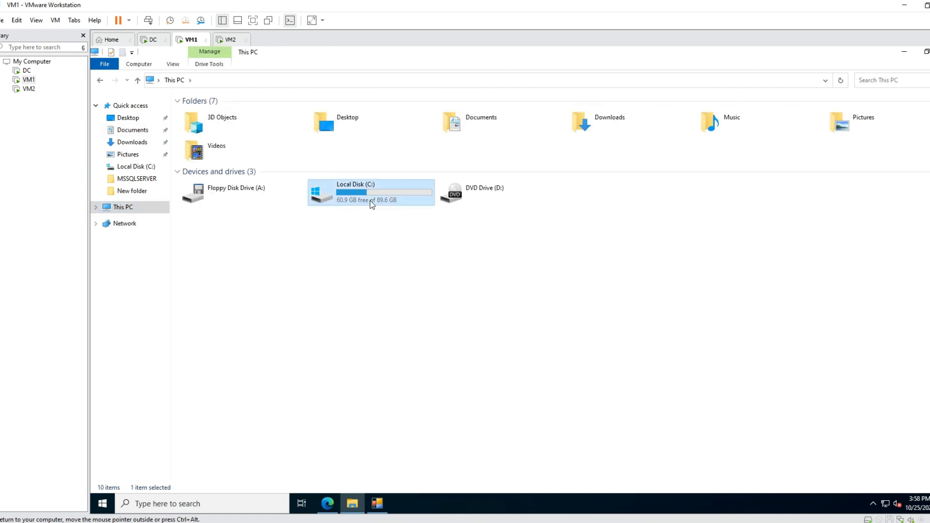
click(288, 84)
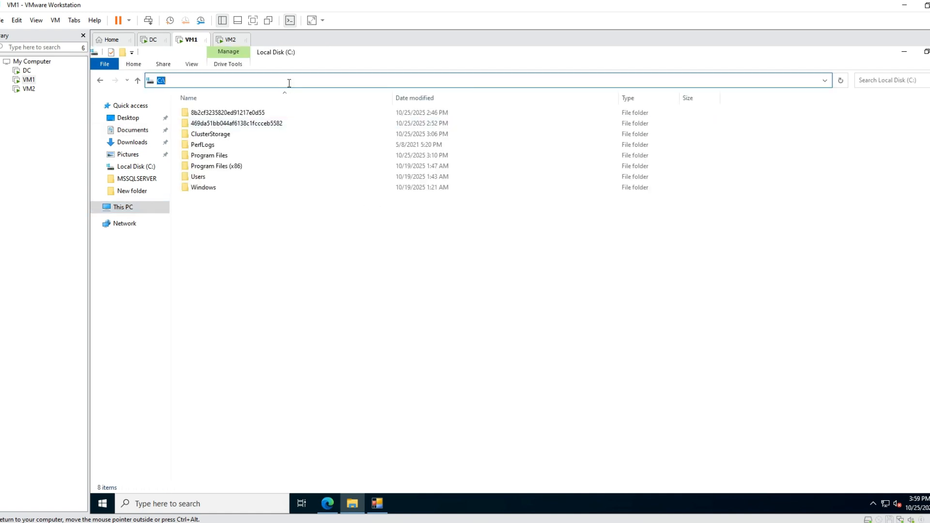
double_click(204, 187)
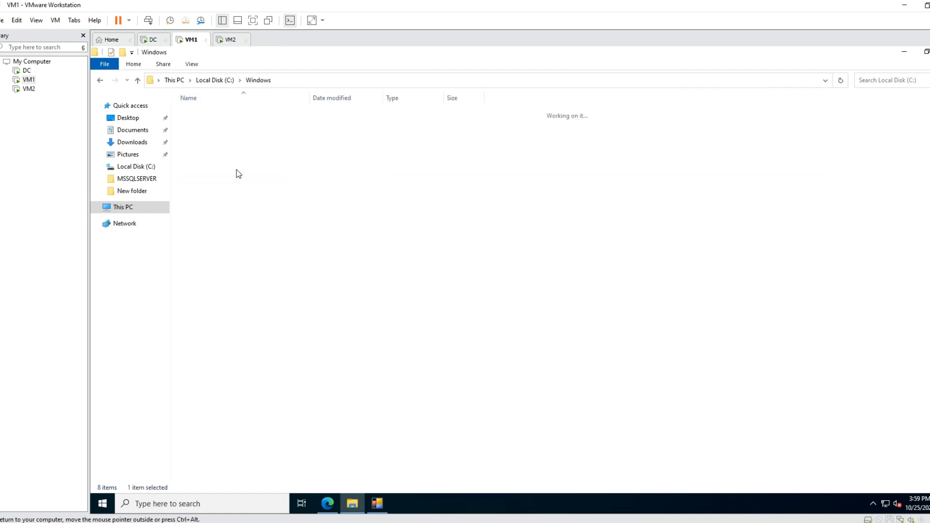
Go to the installer cache folder by its path C:\Windows\installer, correcting any misspelling of the folder name.
click(303, 80)
click(301, 80)
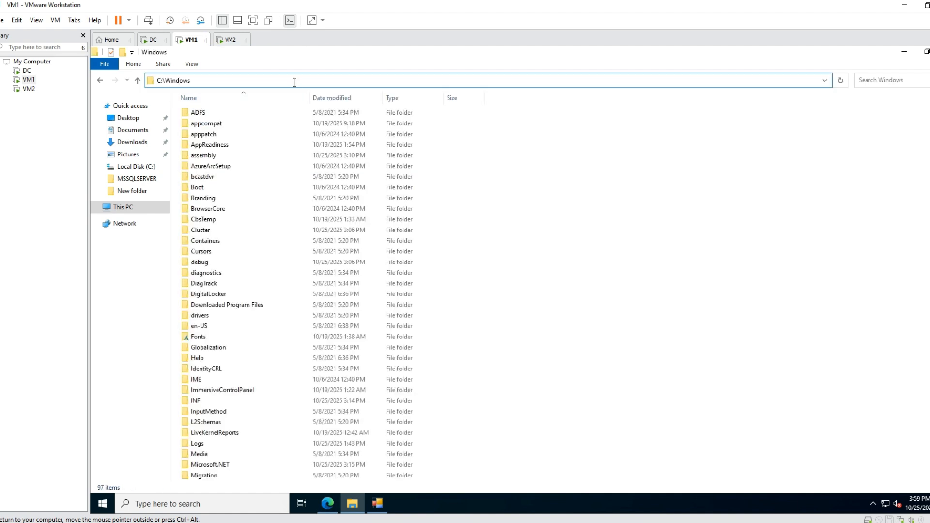
text(\intaller)
key(ctrl+a)
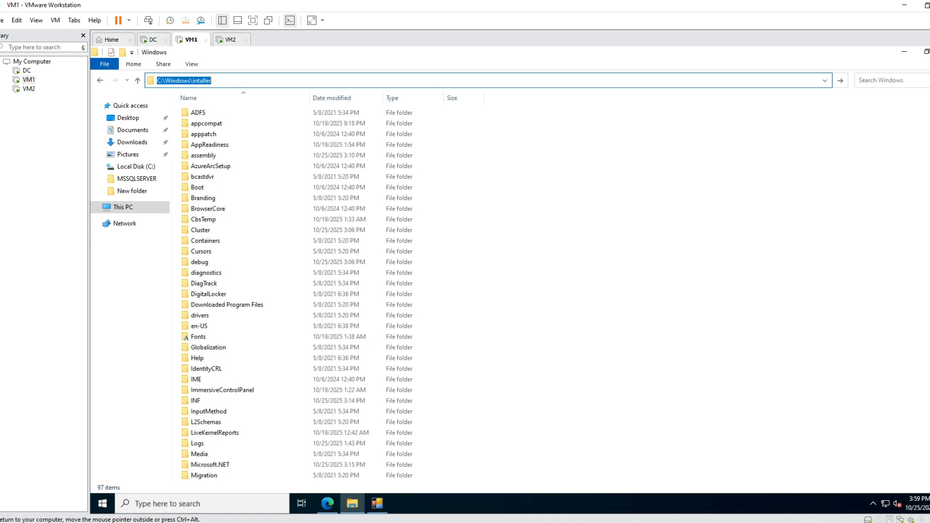
key(Return)
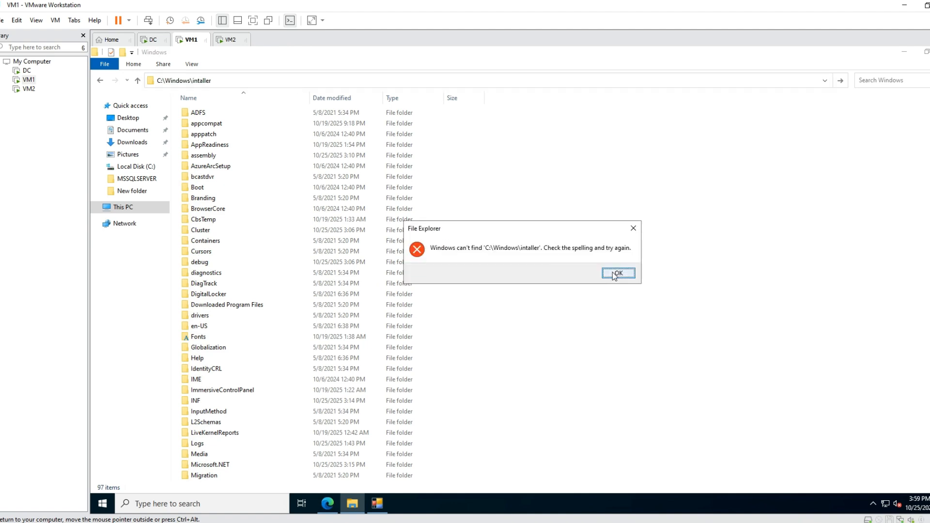
click(615, 273)
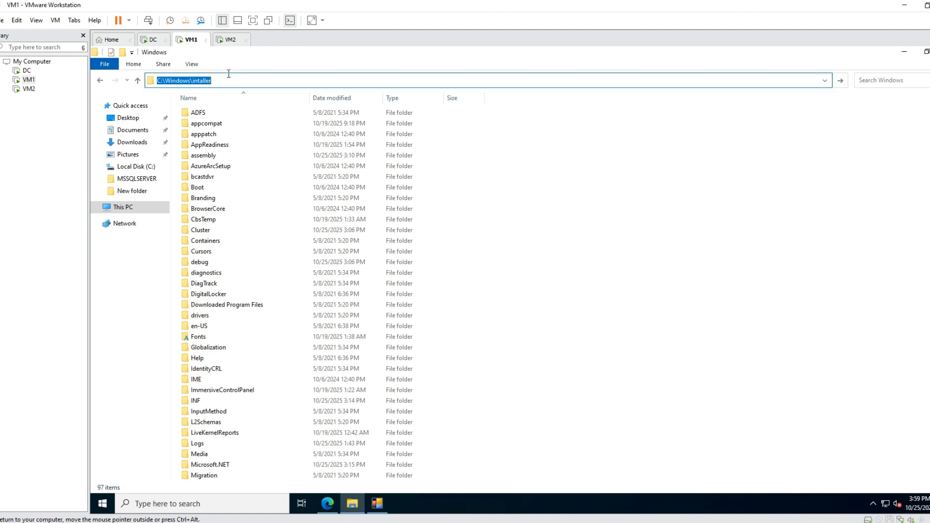
click(198, 81)
text(s)
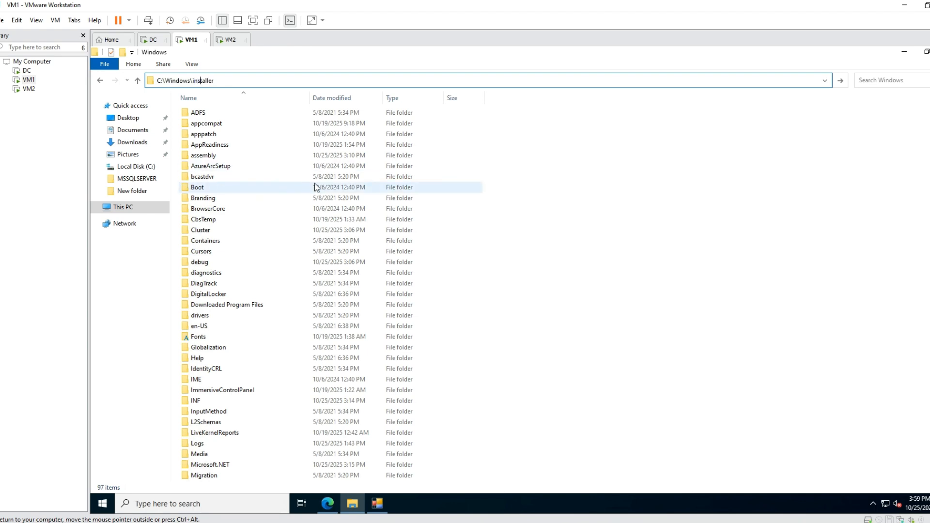
key(Return)
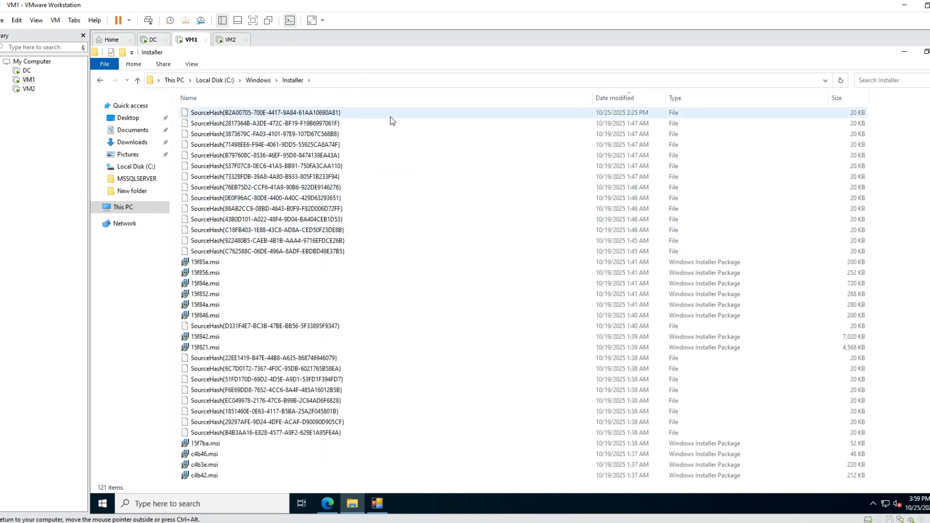
Select all files and folders in C:\Windows\Installer and cut them.
click(391, 117)
scroll(853, 121, down, 3)
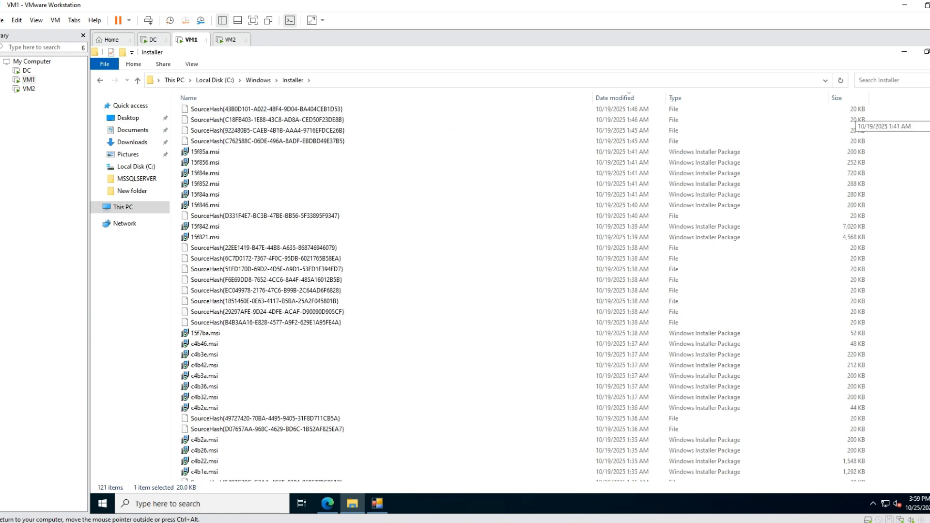
scroll(852, 121, down, 20)
shift+click(309, 478)
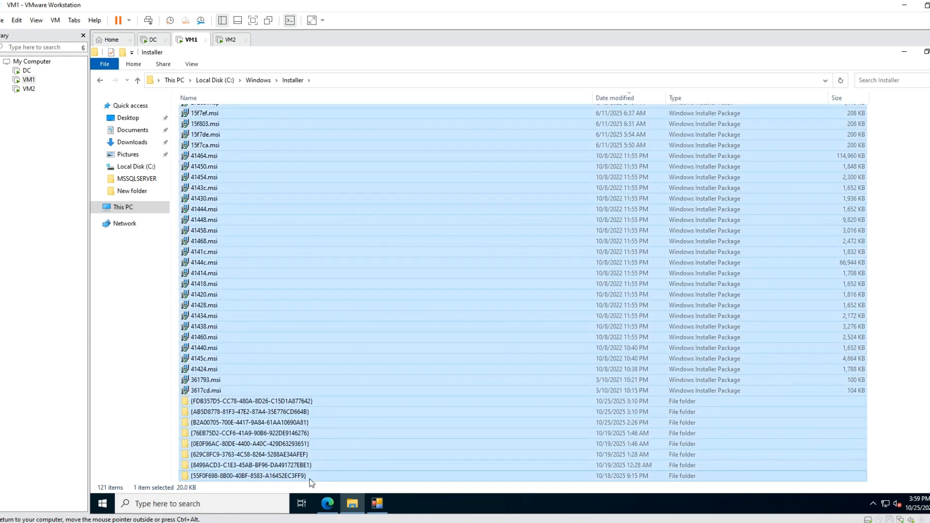
right_click(296, 261)
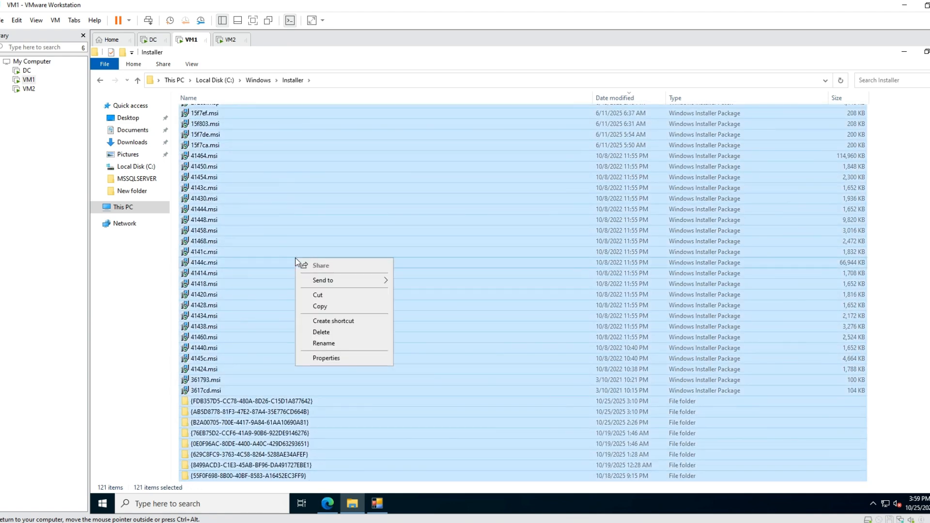
click(333, 297)
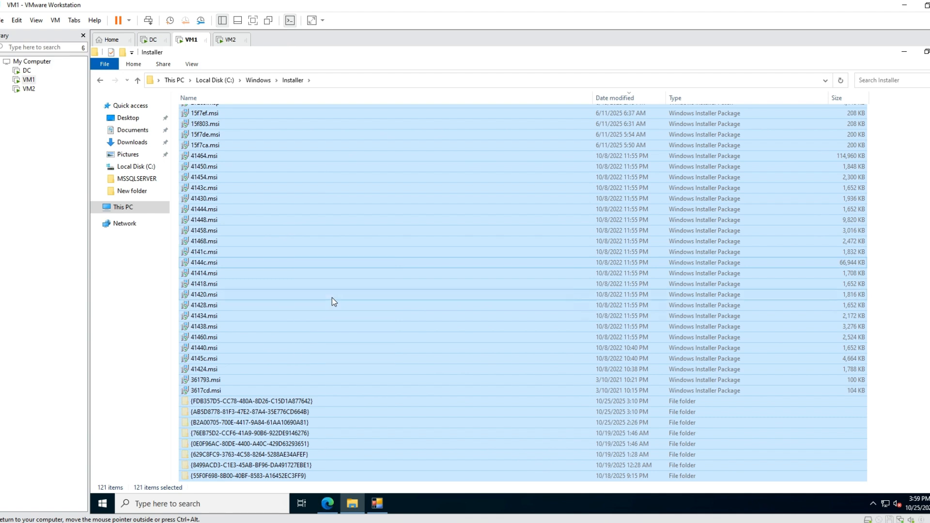
Paste the cut installer cache items into the installerMSIbackup folder in Documents.
click(130, 213)
click(145, 130)
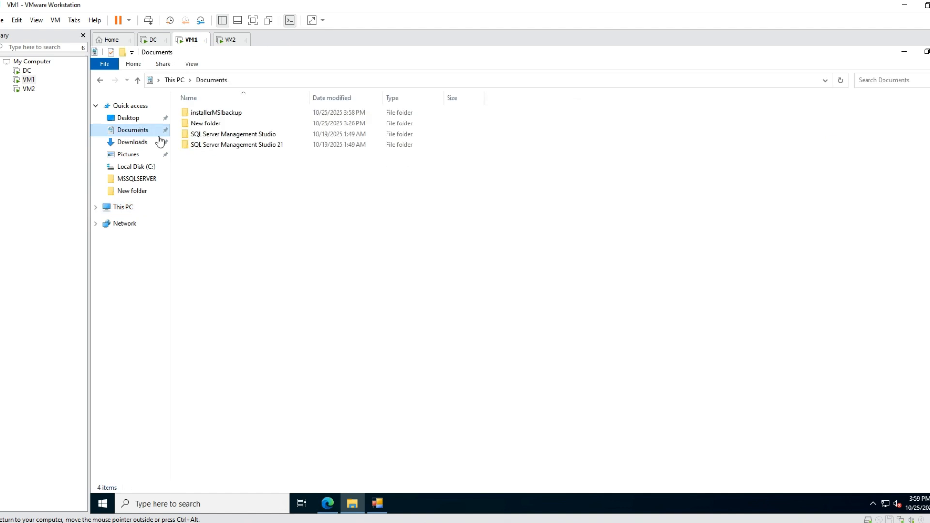
double_click(229, 114)
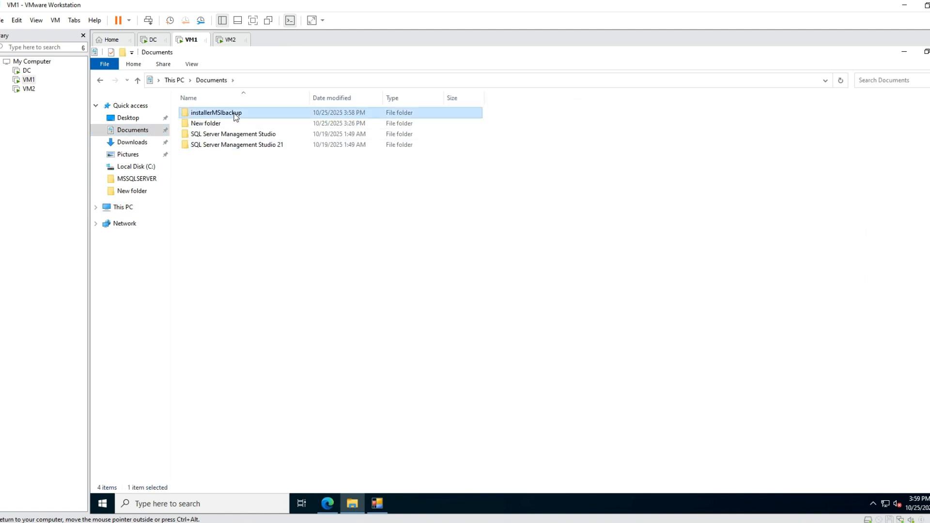
right_click(280, 194)
click(341, 264)
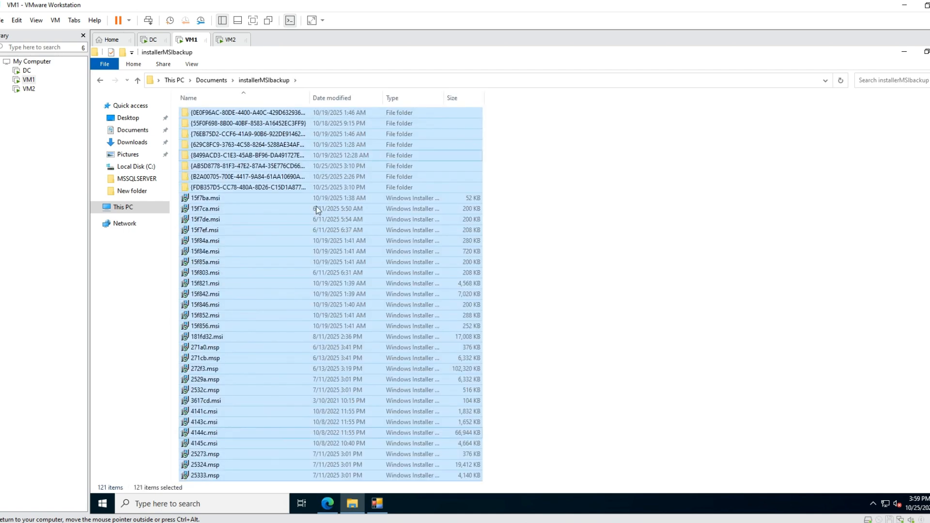
Look through the moved items in installerMSIbackup and go back to C:\Windows\Installer to check its contents.
scroll(526, 279, down, 20)
scroll(527, 279, down, 6)
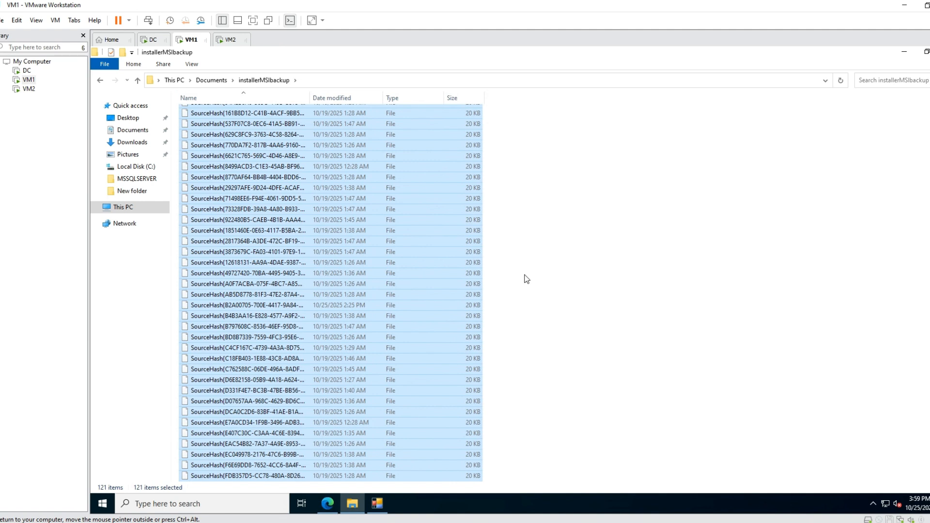
click(101, 80)
click(101, 81)
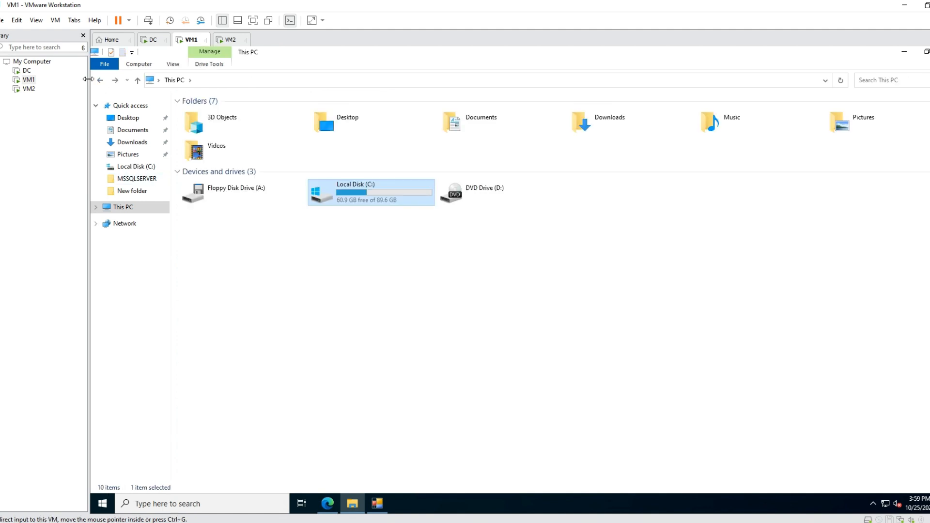
click(102, 80)
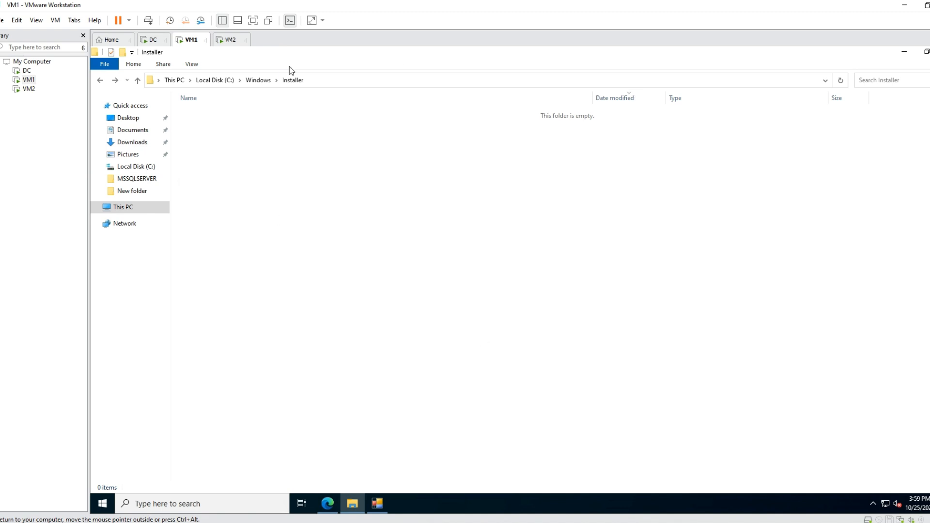
Check the full path of the emptied Installer folder and its contents.
click(321, 80)
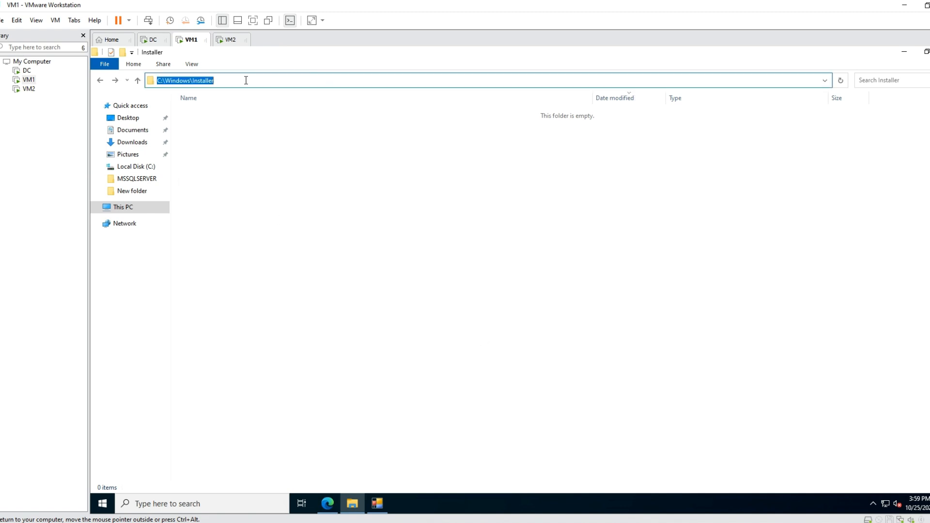
click(226, 80)
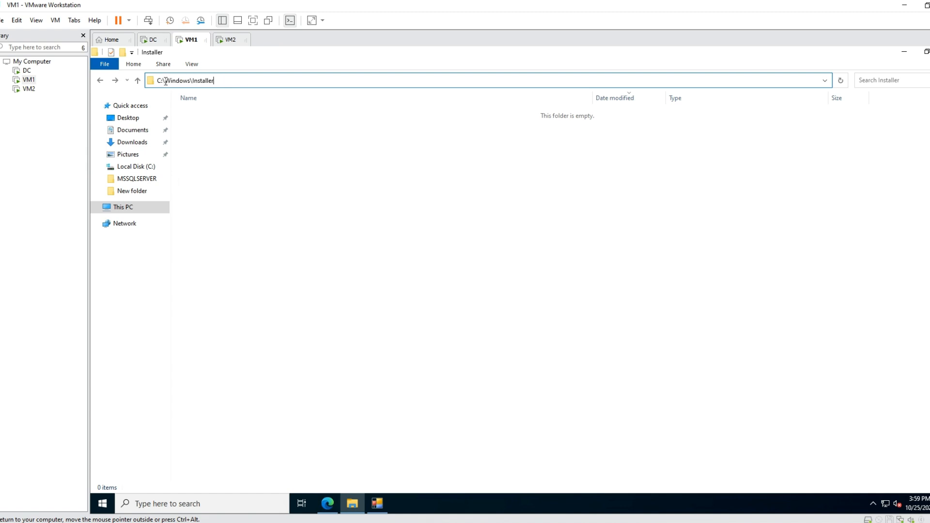
click(413, 262)
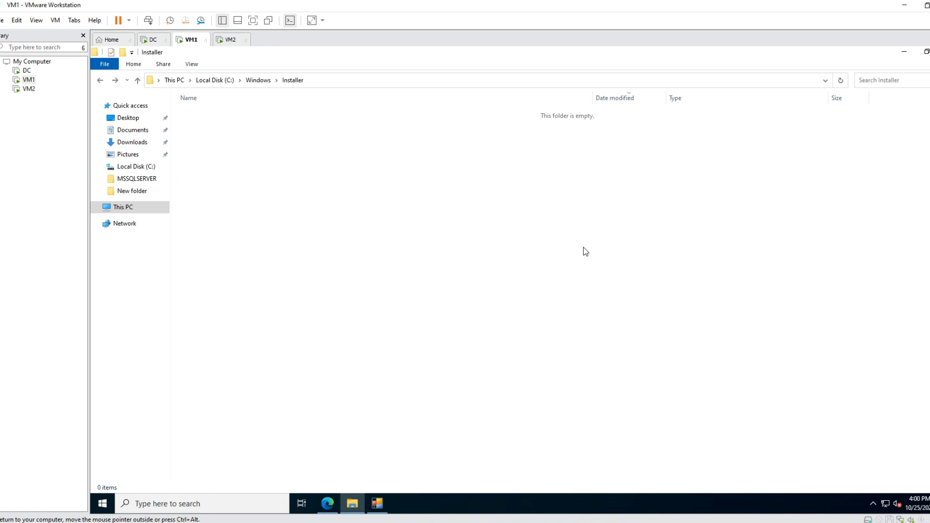
click(904, 52)
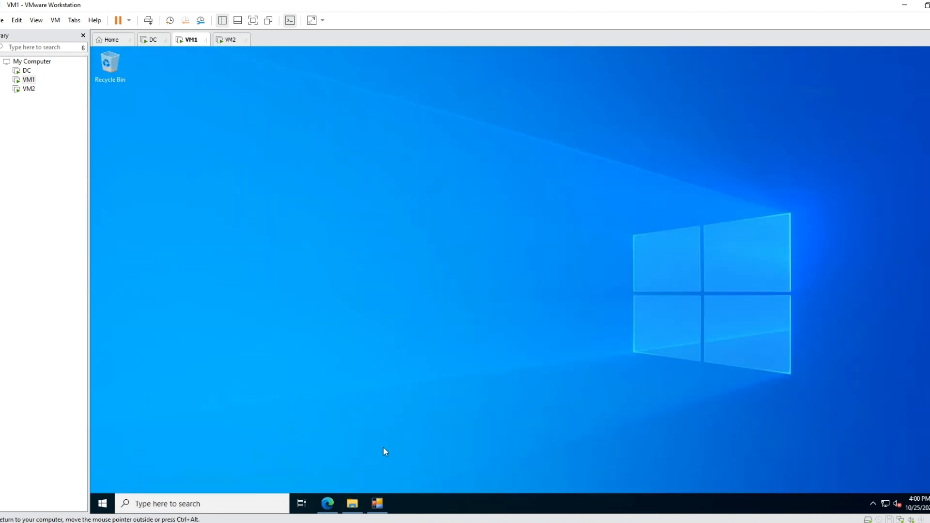
mouse_move(352, 504)
click(339, 436)
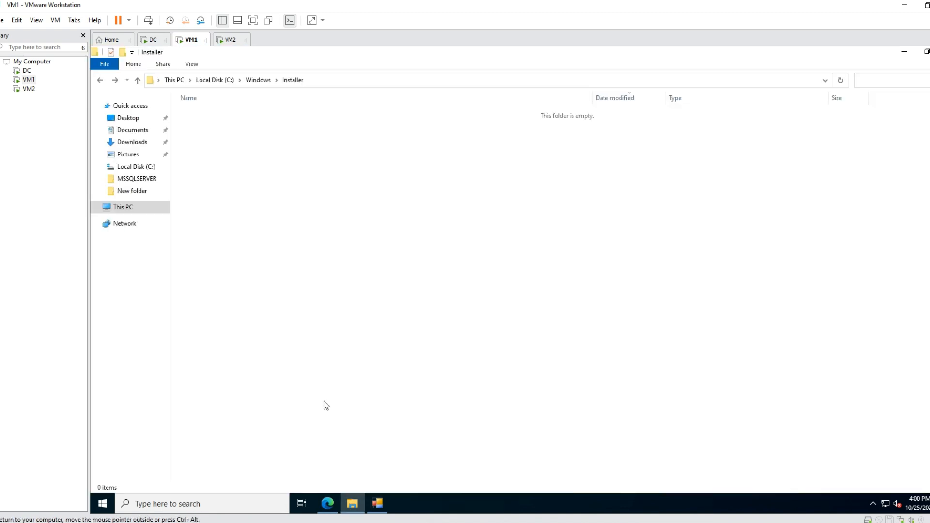
Switch to FixMissingMSI and rescan products whose name contains SQL without a setup source folder, continuing past the warning.
click(380, 509)
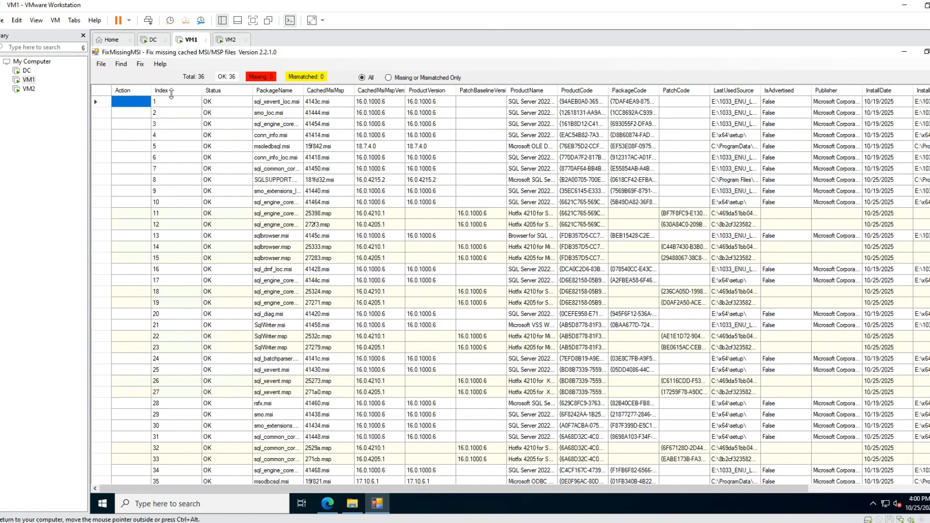
click(101, 68)
click(115, 77)
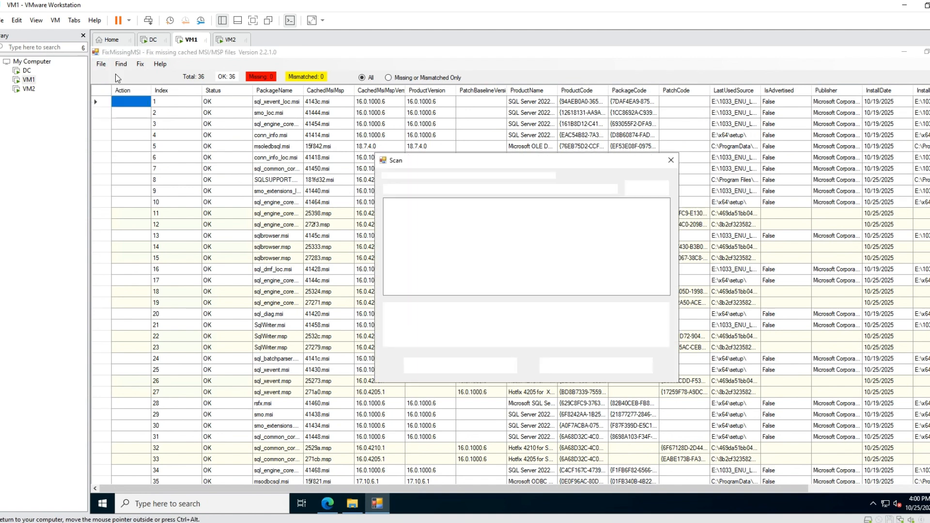
click(476, 363)
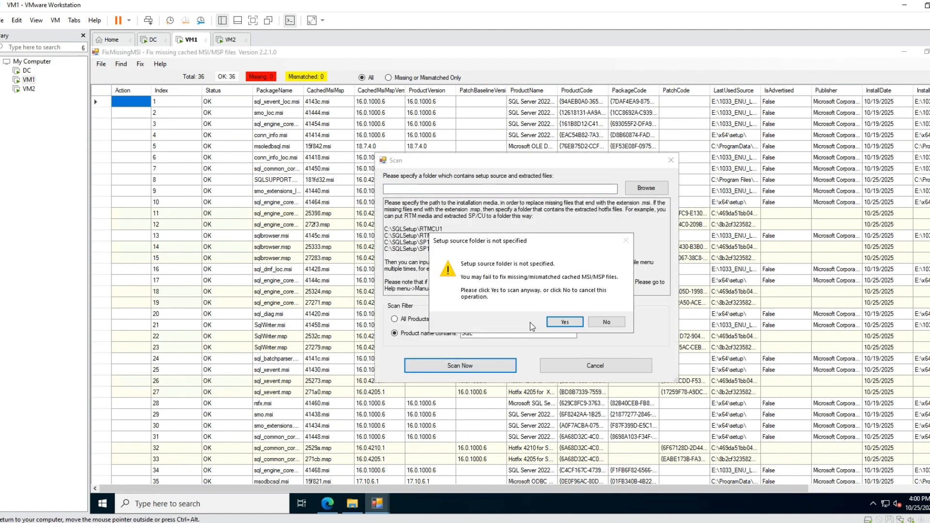
click(573, 326)
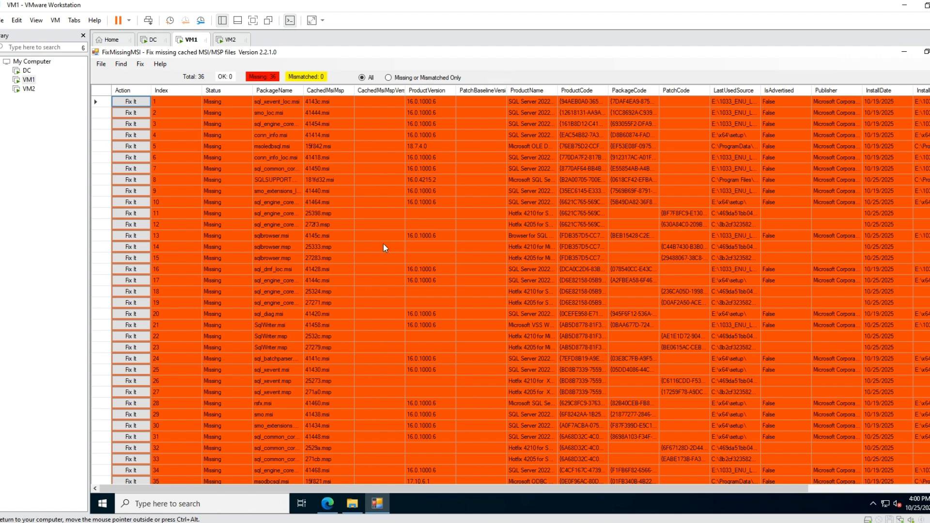
Switch to File Explorer and open the All KBs folder in Downloads.
click(353, 504)
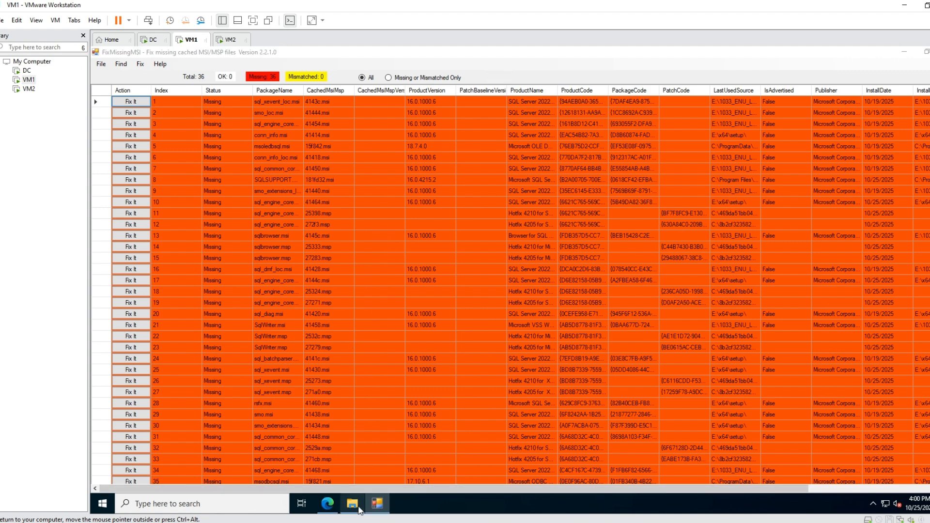
click(124, 207)
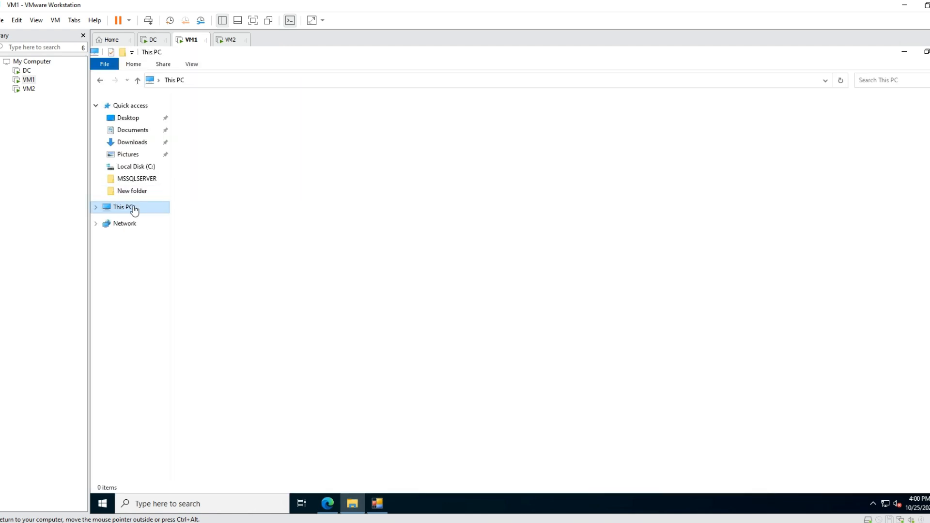
double_click(384, 195)
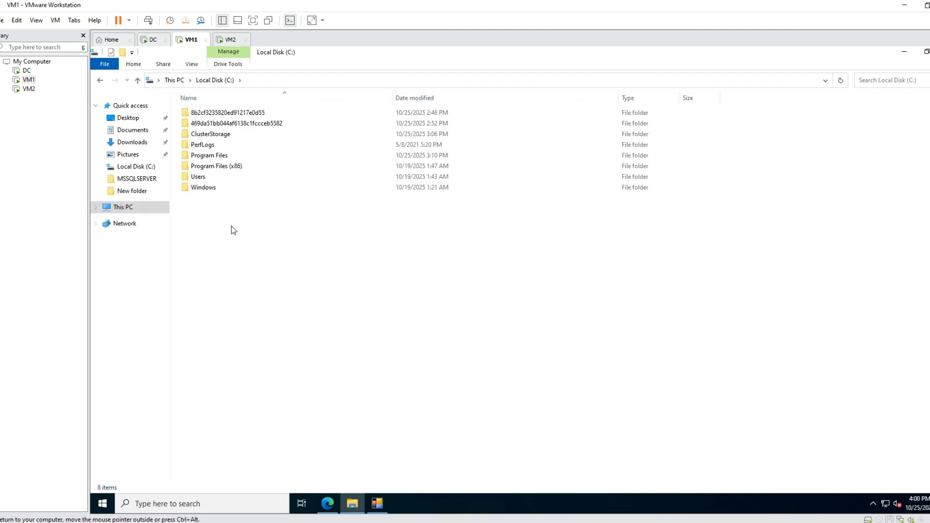
click(138, 144)
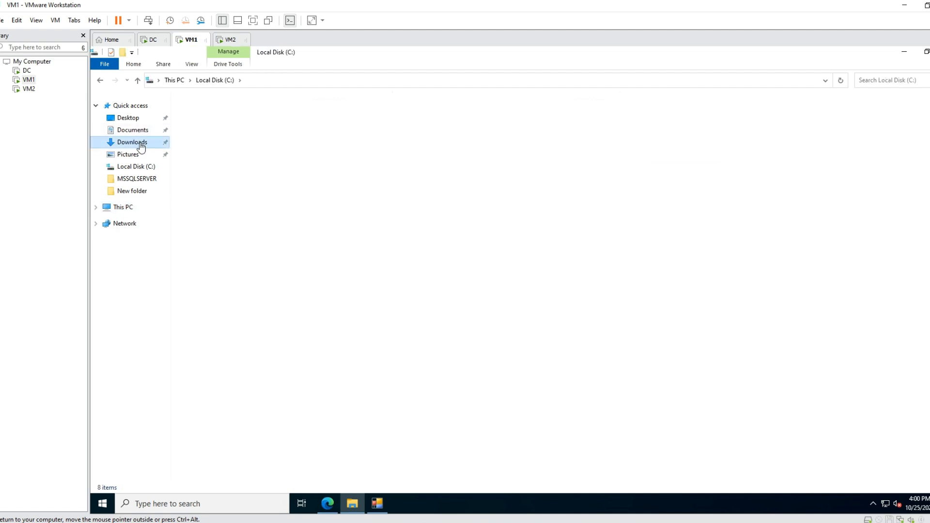
double_click(252, 127)
Examine the SQL Server 2022 update packages and the installation ISO stored in the All KBs folder.
click(248, 144)
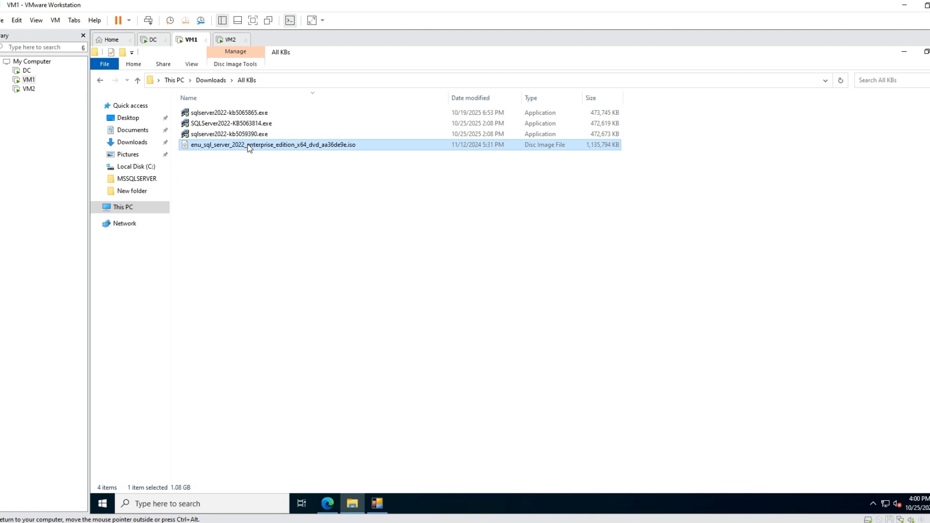
click(254, 124)
click(258, 113)
click(258, 124)
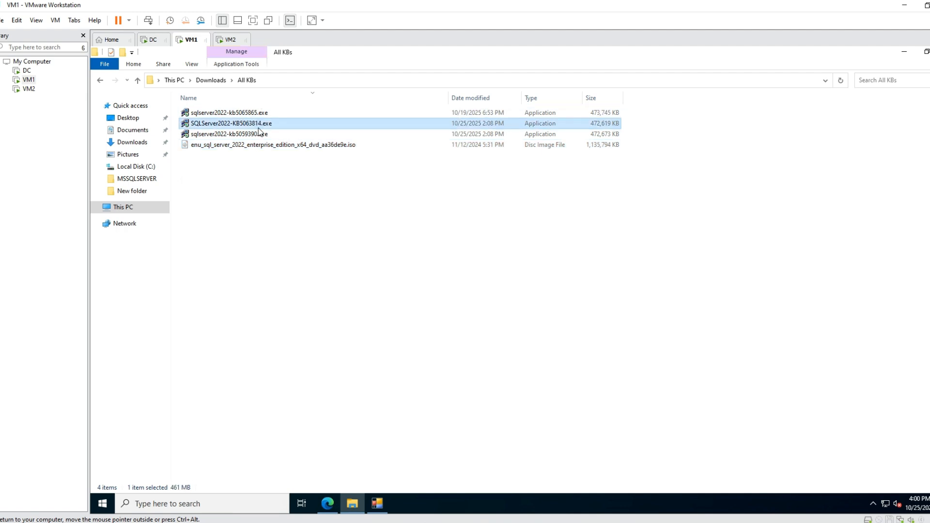
click(259, 135)
click(260, 145)
click(259, 135)
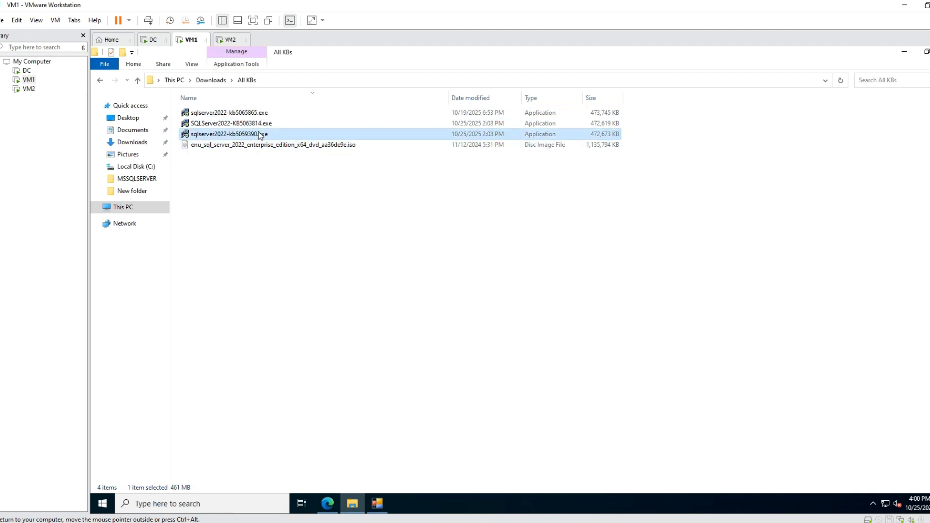
click(262, 124)
click(263, 112)
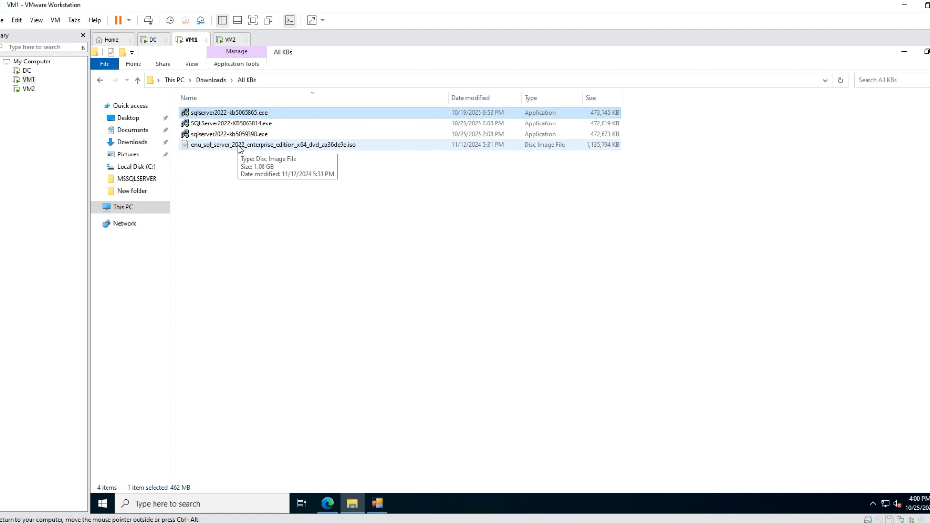
Mount the disc image enu_sql_server_2022_enterprise_edition_x64_dvd_aa36de9e.iso.
click(238, 145)
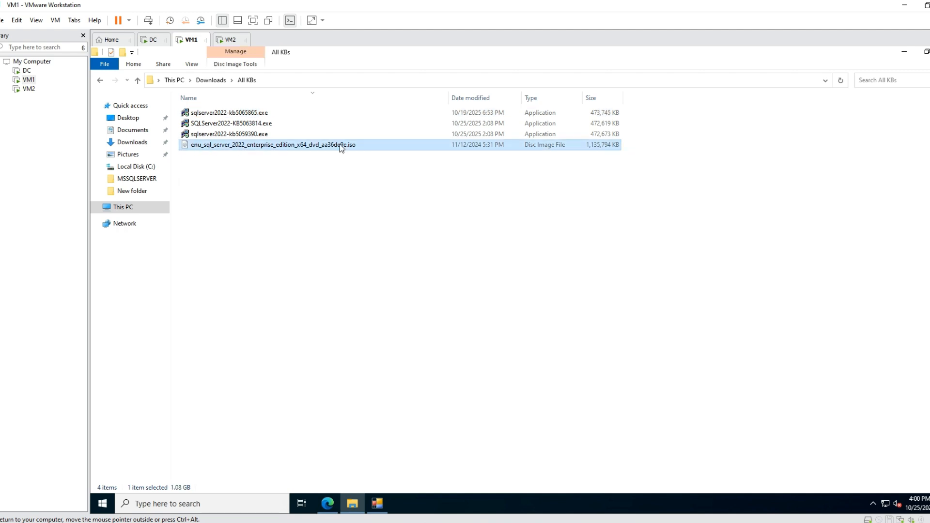
right_click(333, 145)
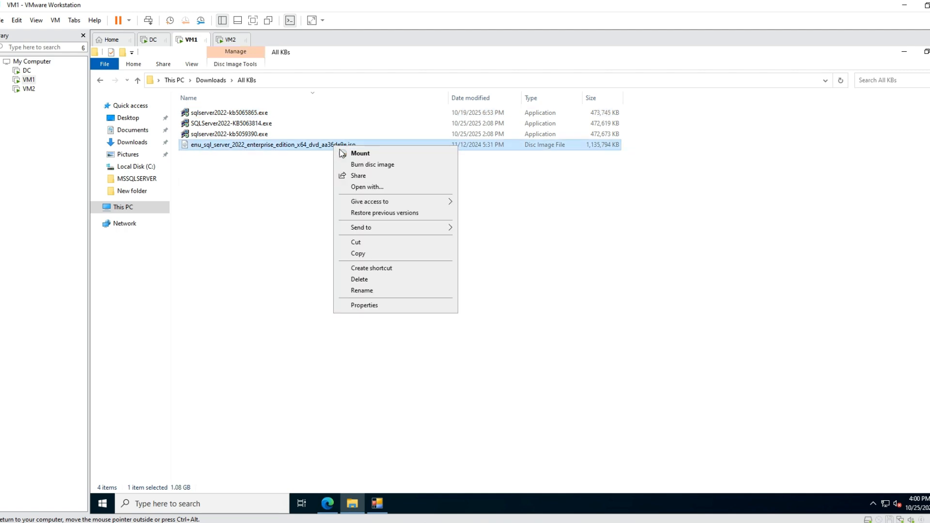
click(350, 156)
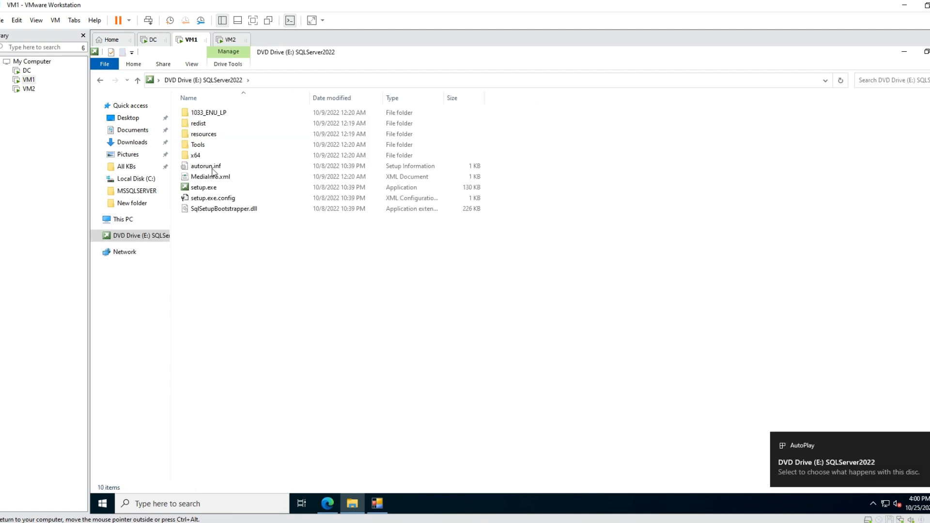
In FixMissingMSI, run a new scan with the mounted SQLServer2022 DVD drive E:\ as the setup source folder.
click(378, 503)
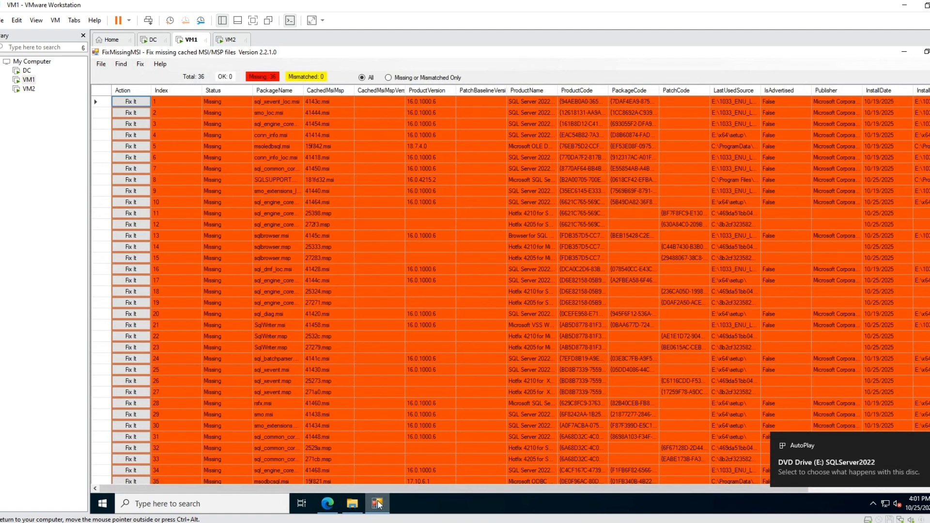
click(101, 64)
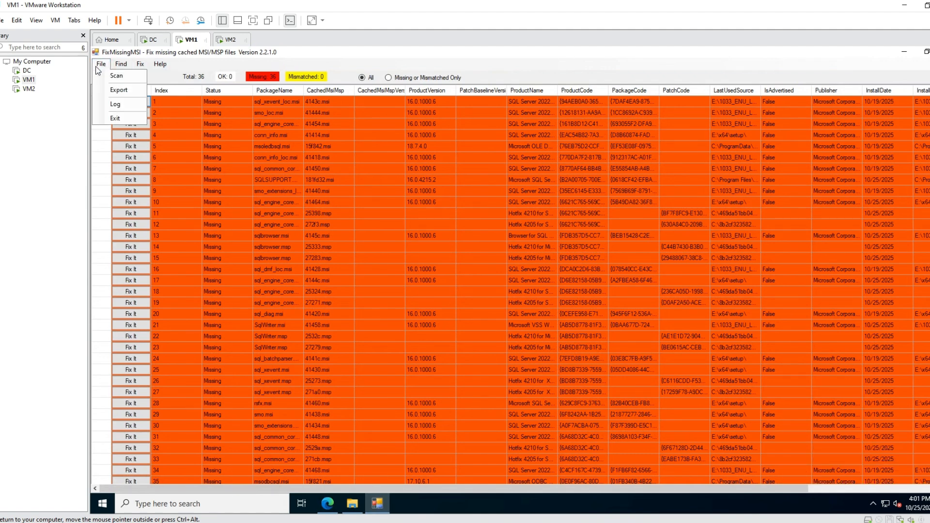
click(116, 76)
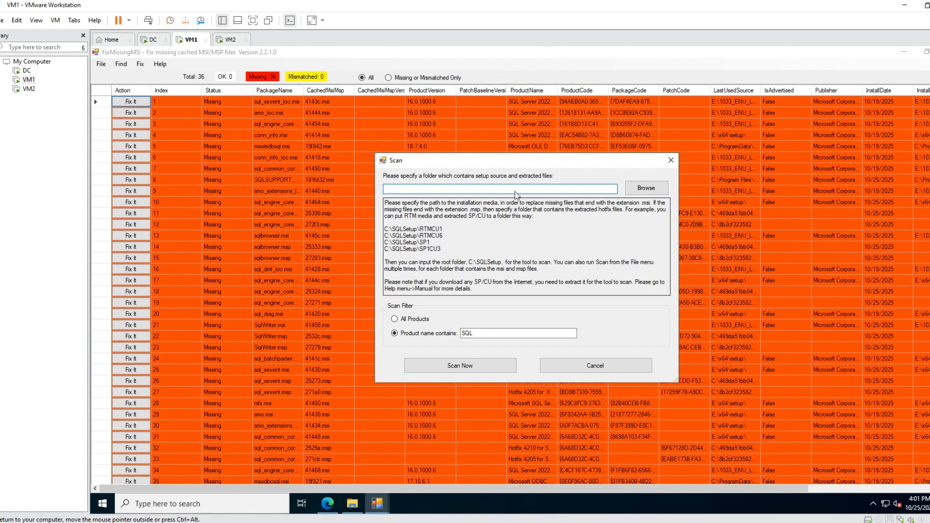
click(650, 188)
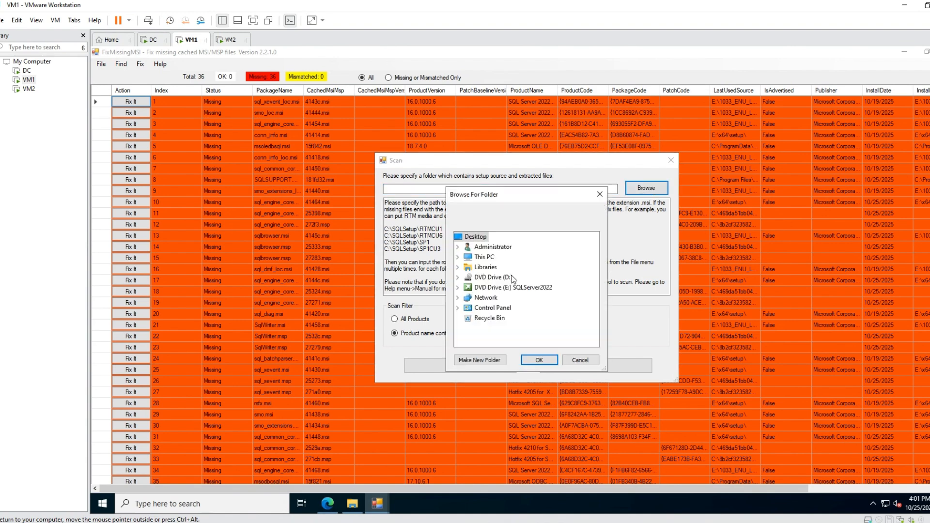
double_click(483, 289)
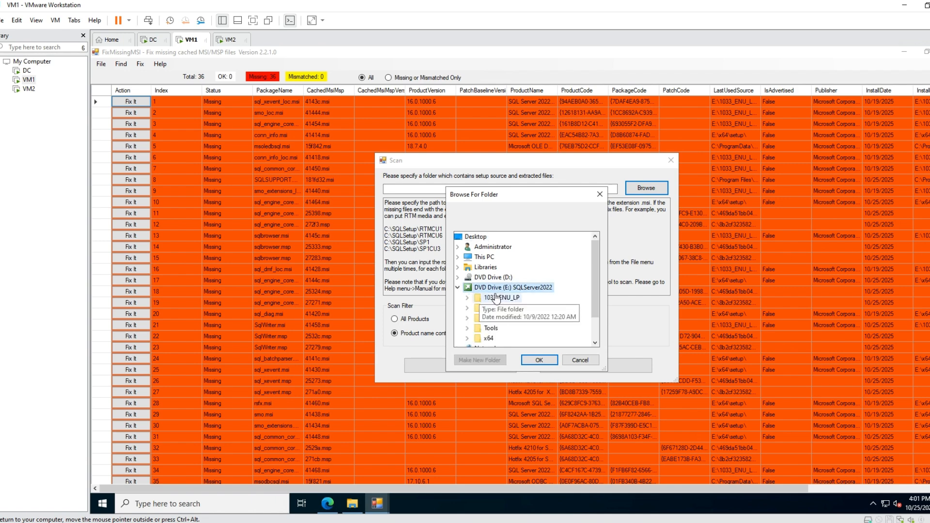
click(538, 359)
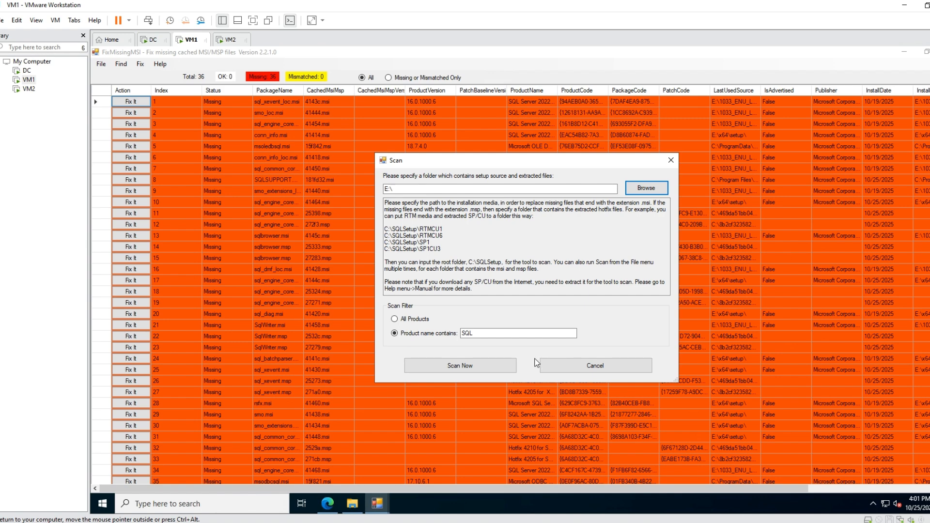
click(498, 367)
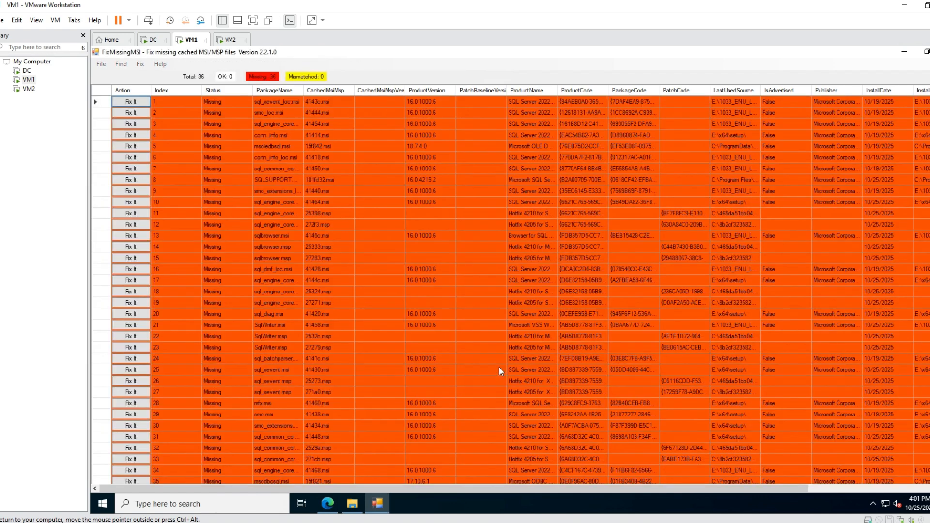
Widen the FixCommand column to show the full copy commands and sort the scan results by that column.
scroll(456, 245, down, 1)
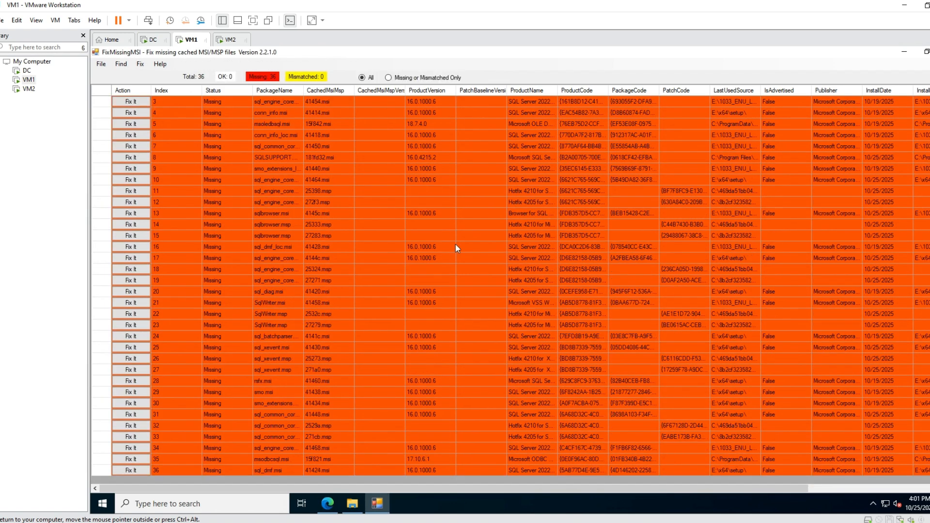
scroll(455, 248, up, 1)
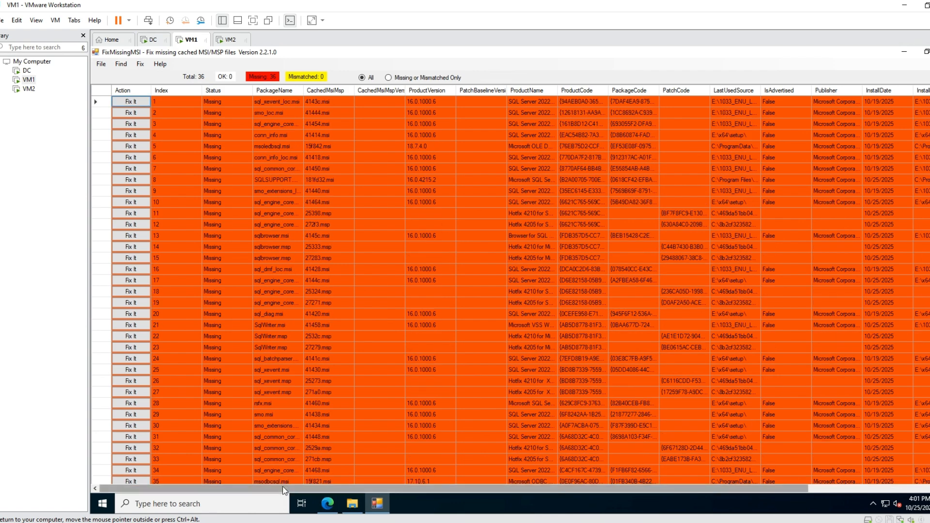
drag(283, 486, 424, 486)
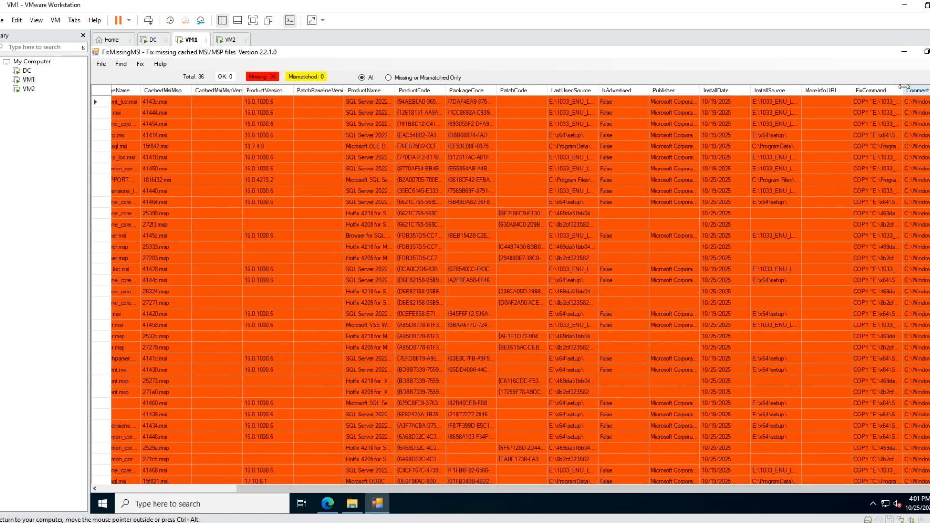
drag(903, 91, 929, 91)
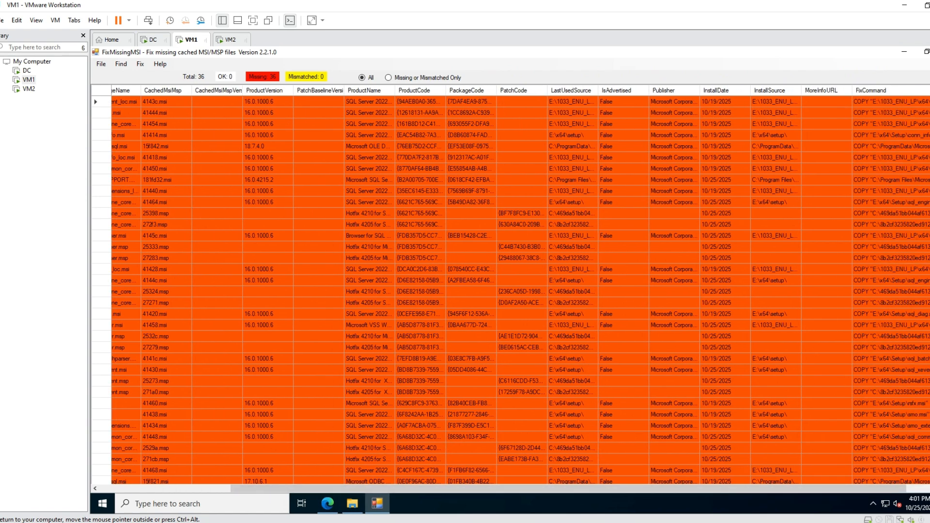
drag(597, 489, 683, 487)
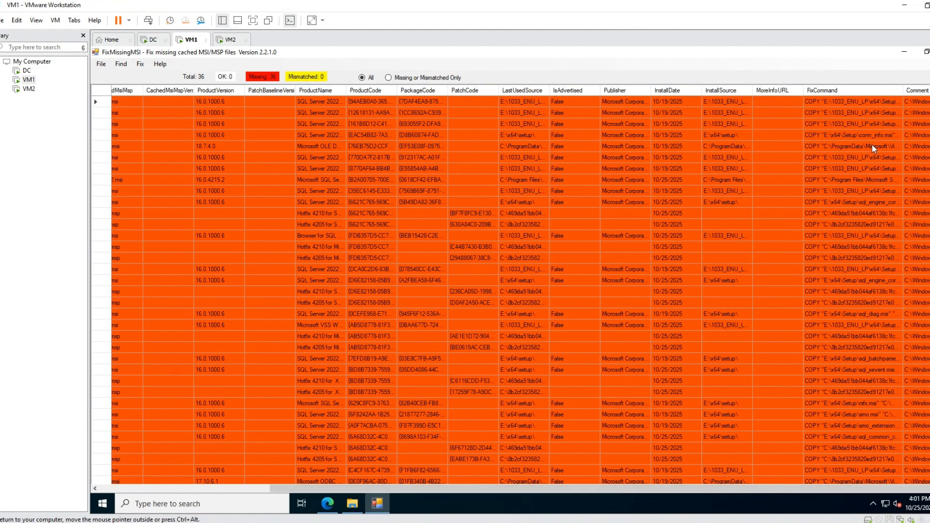
drag(903, 91, 929, 90)
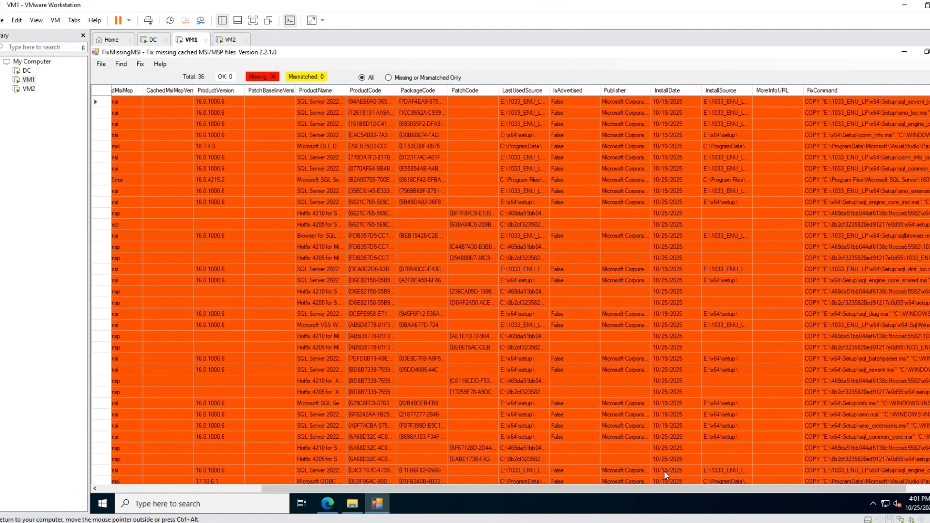
drag(670, 489, 708, 488)
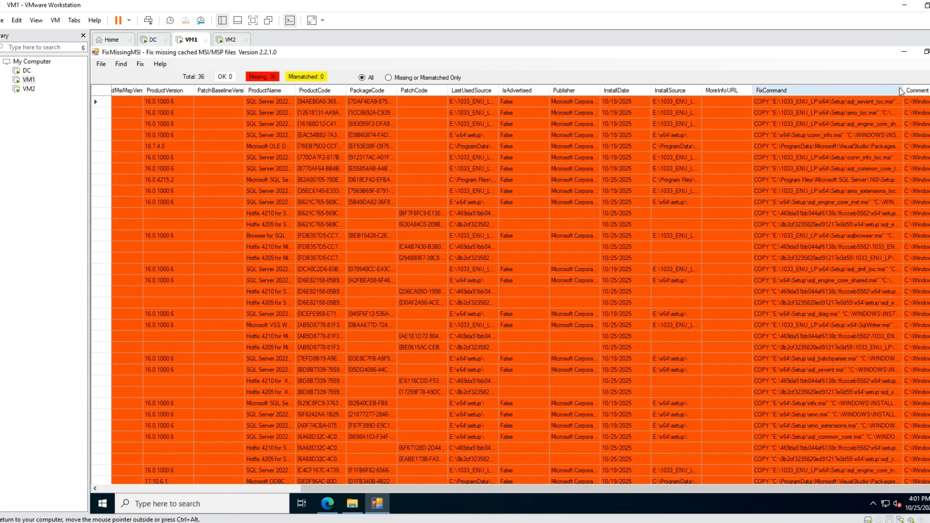
drag(900, 91, 929, 91)
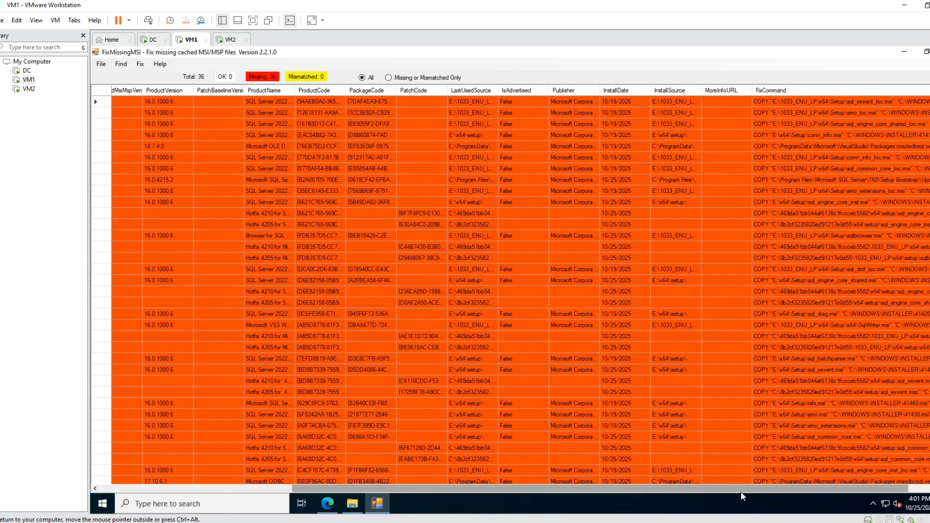
drag(740, 490, 780, 489)
drag(902, 91, 929, 91)
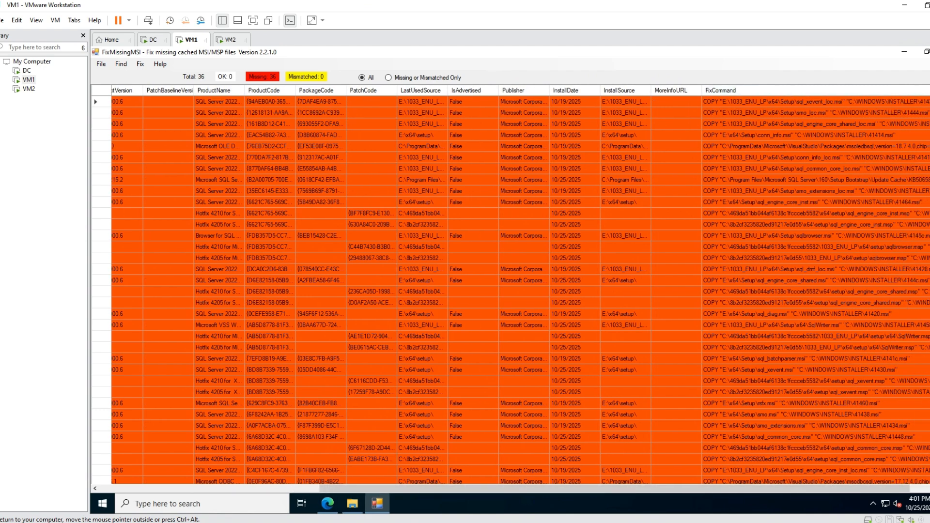
drag(750, 490, 791, 490)
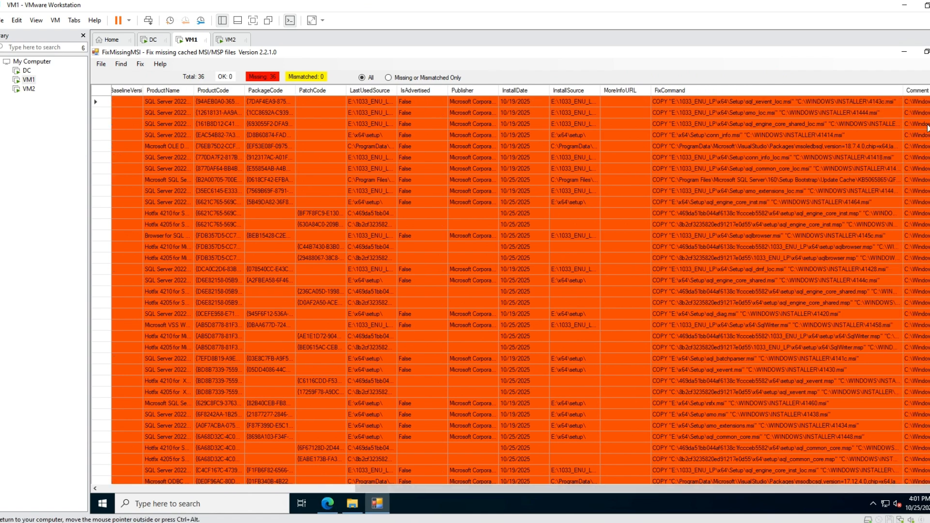
drag(911, 92, 929, 92)
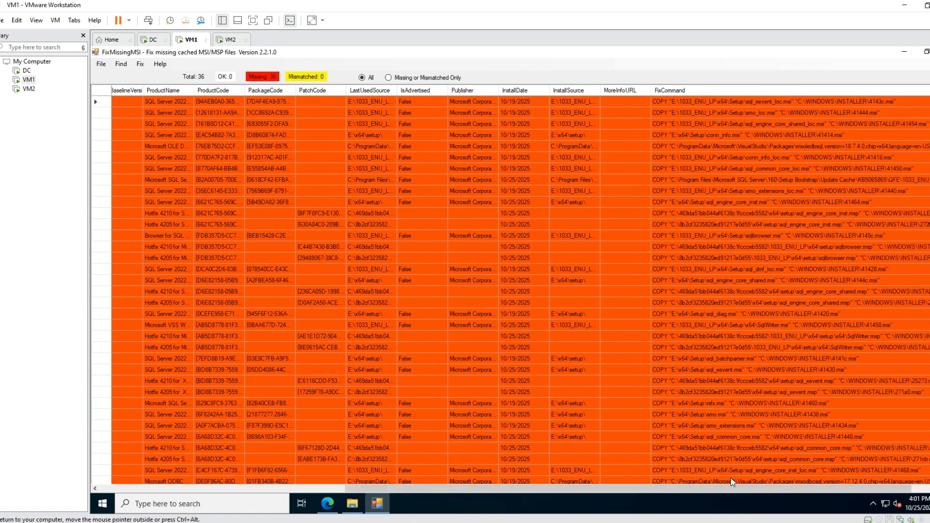
drag(734, 489, 826, 482)
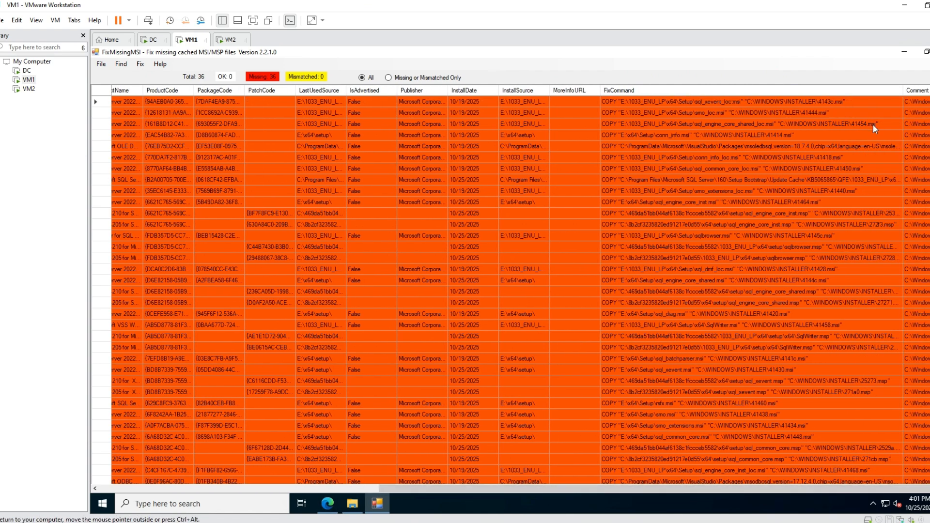
double_click(914, 88)
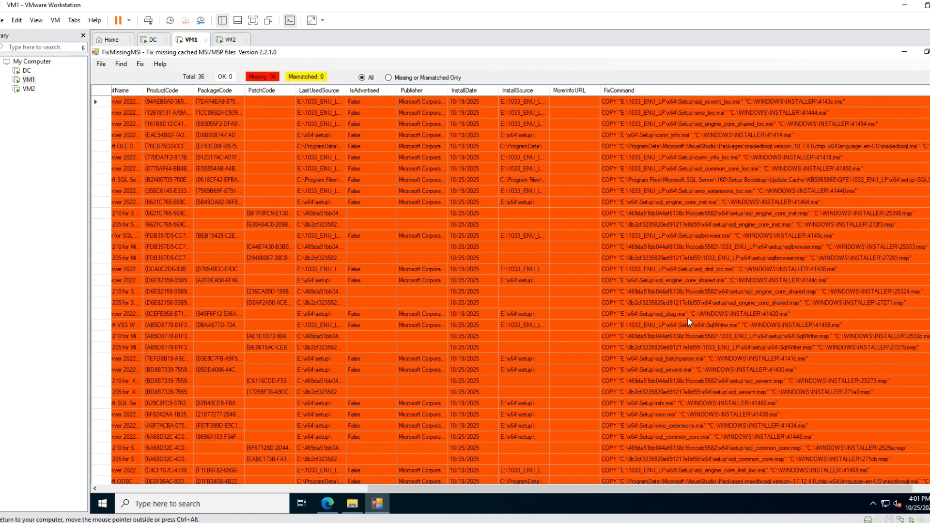
click(620, 90)
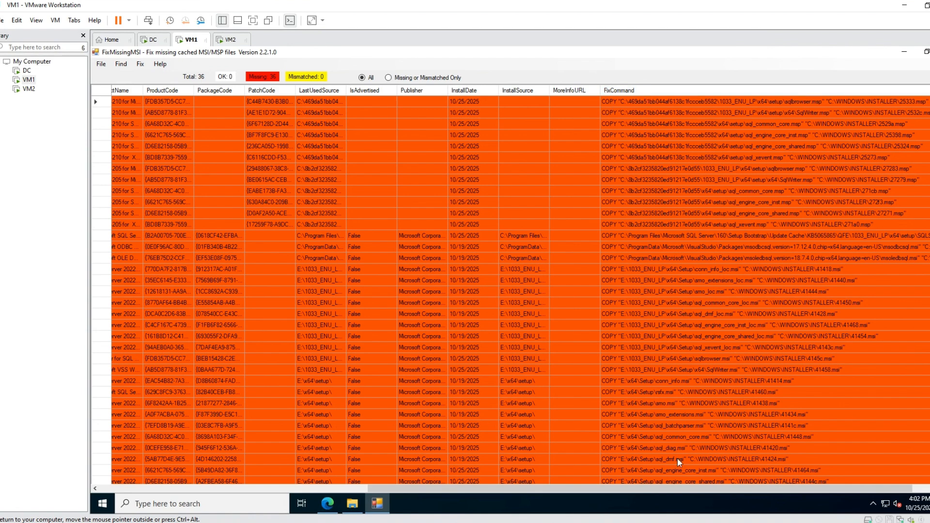
Examine the fix commands of the Hotfix 4210 patches and check the contents of the mounted SQLServer2022 DVD drive.
scroll(683, 489, right, 1)
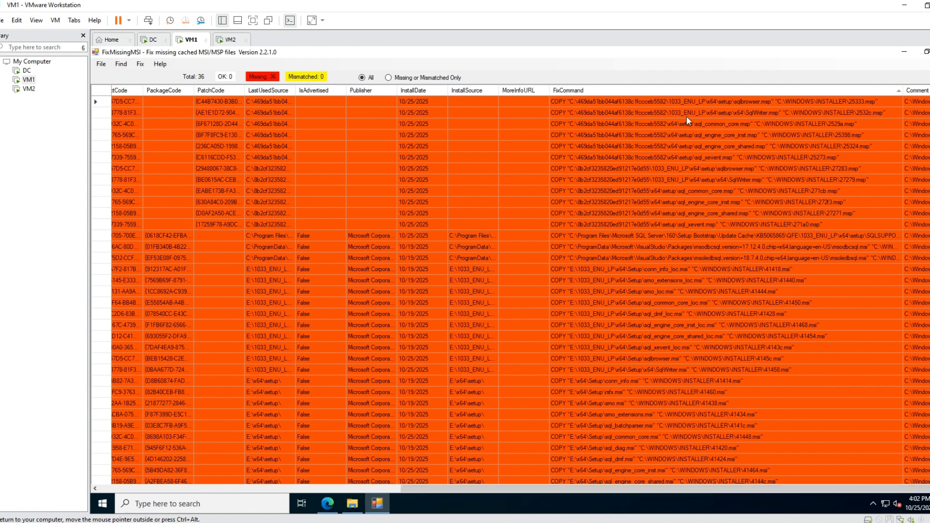
click(832, 104)
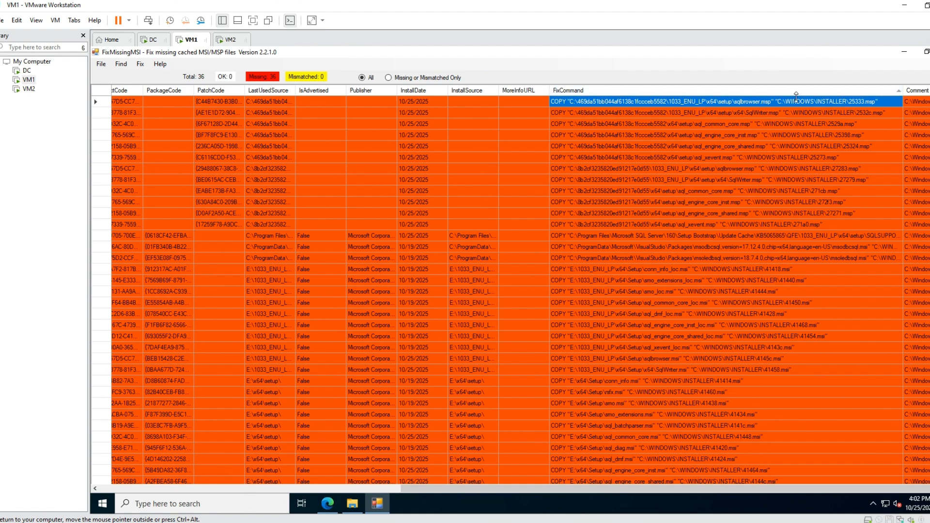
click(613, 115)
click(611, 124)
click(612, 135)
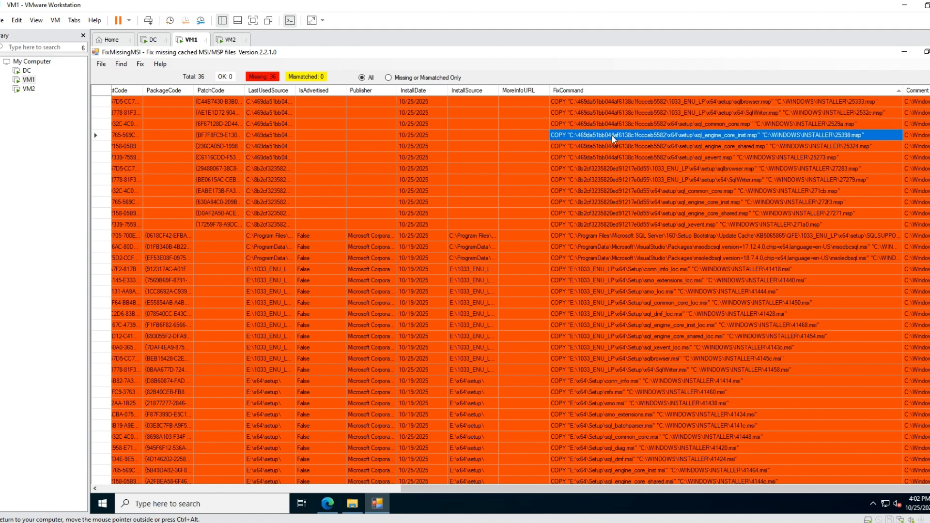
click(612, 146)
click(610, 158)
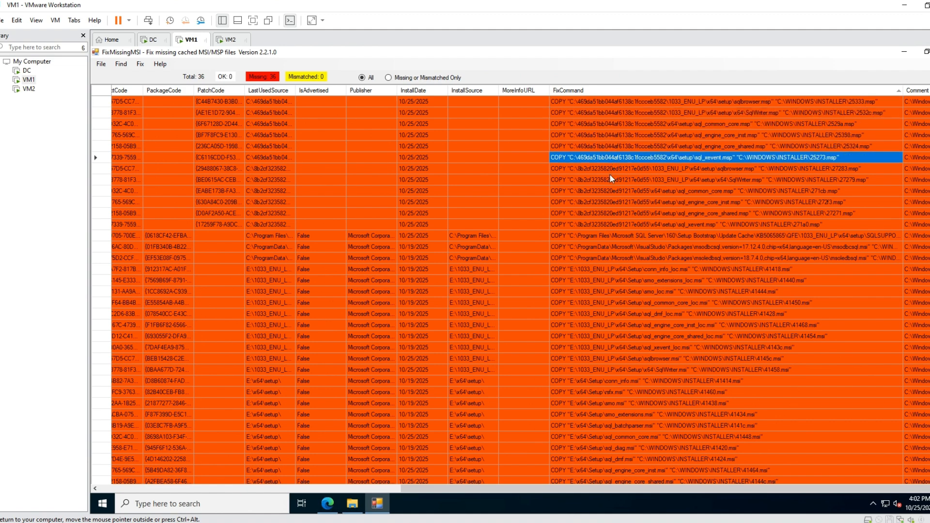
click(352, 503)
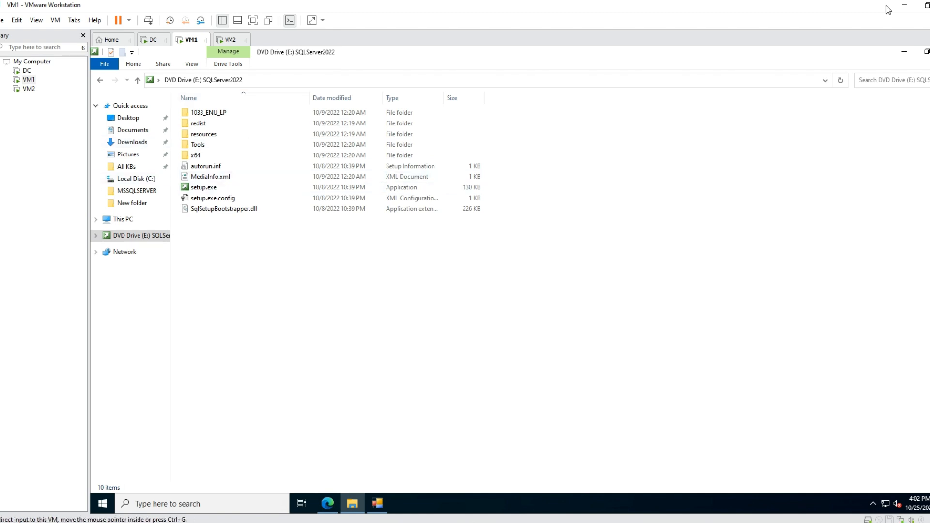
click(904, 52)
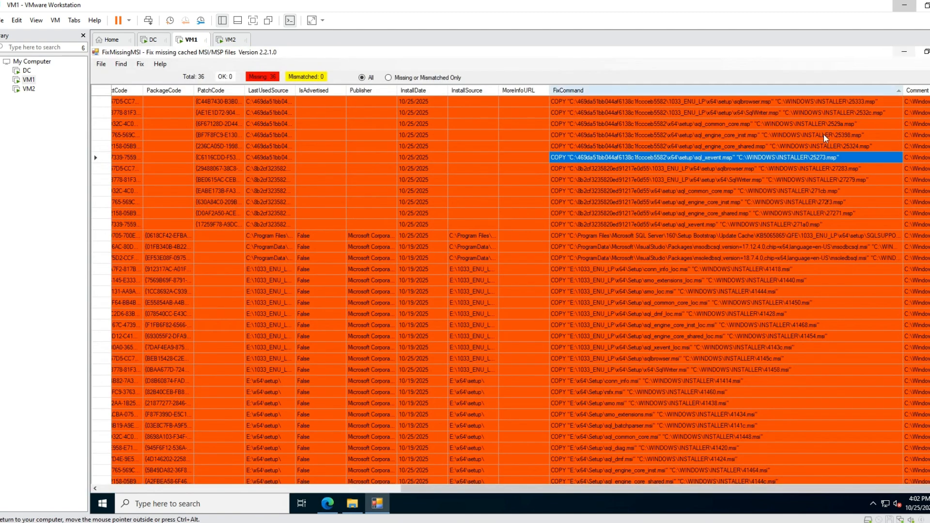
Examine the fix commands of the Hotfix 4205 patches and the package sourced from the Program Files update cache.
click(627, 168)
click(612, 179)
click(610, 187)
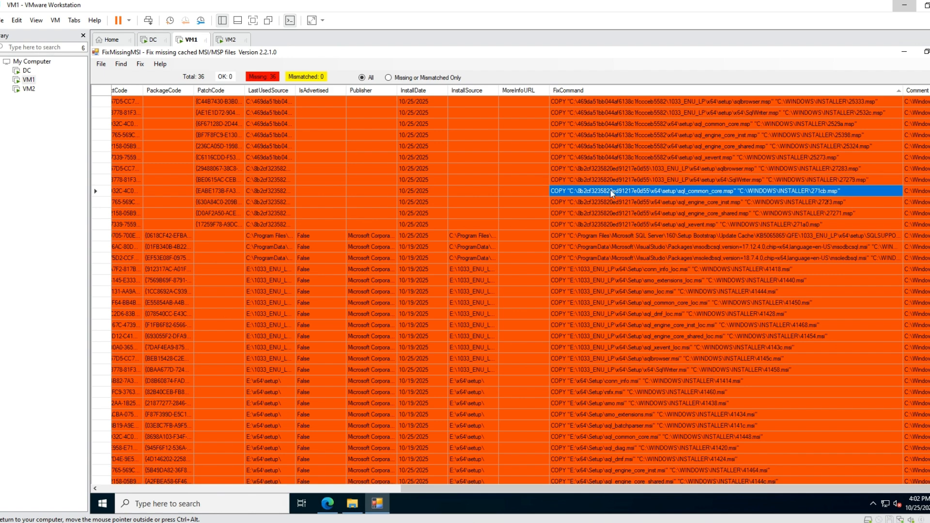
click(609, 198)
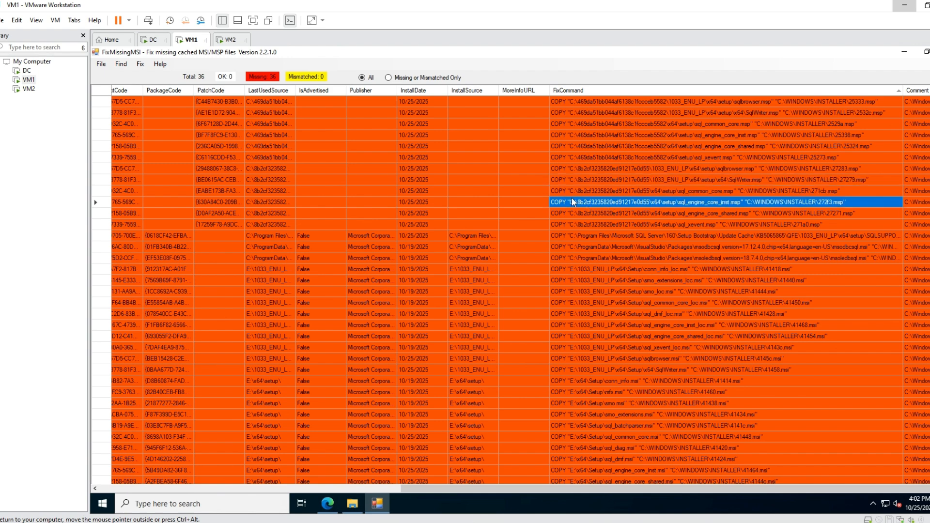
click(576, 213)
click(580, 236)
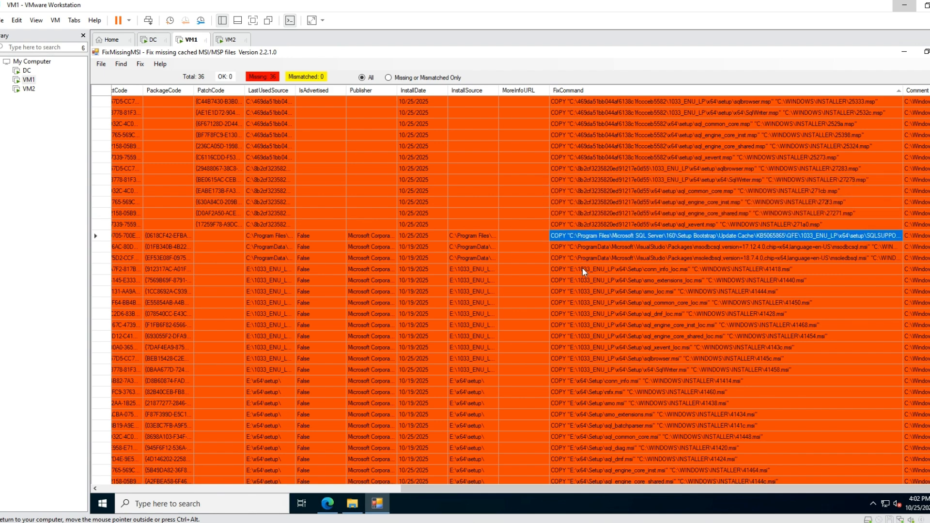
Fix conn_info_loc.msi by copying it from E:\1033_ENU_LP\x64\Setup to C:\WINDOWS\INSTALLER\41418.msi.
click(567, 269)
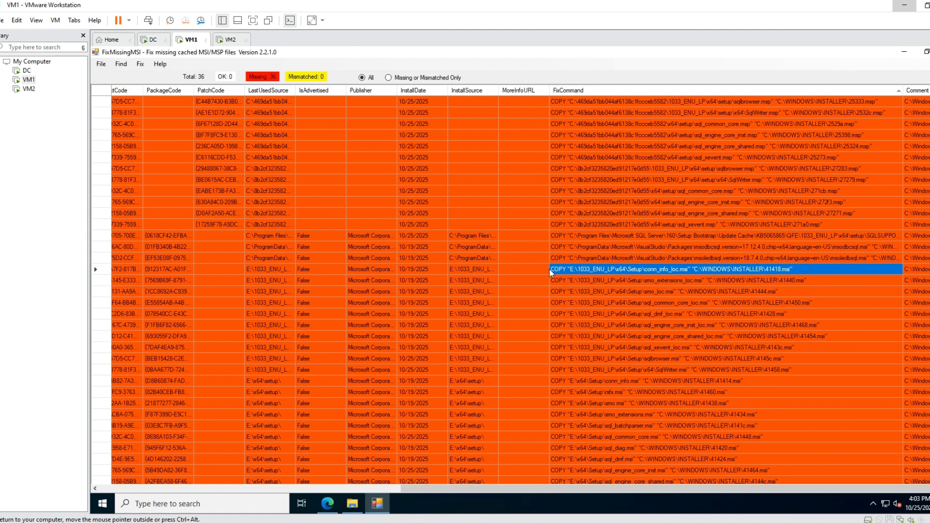
click(102, 270)
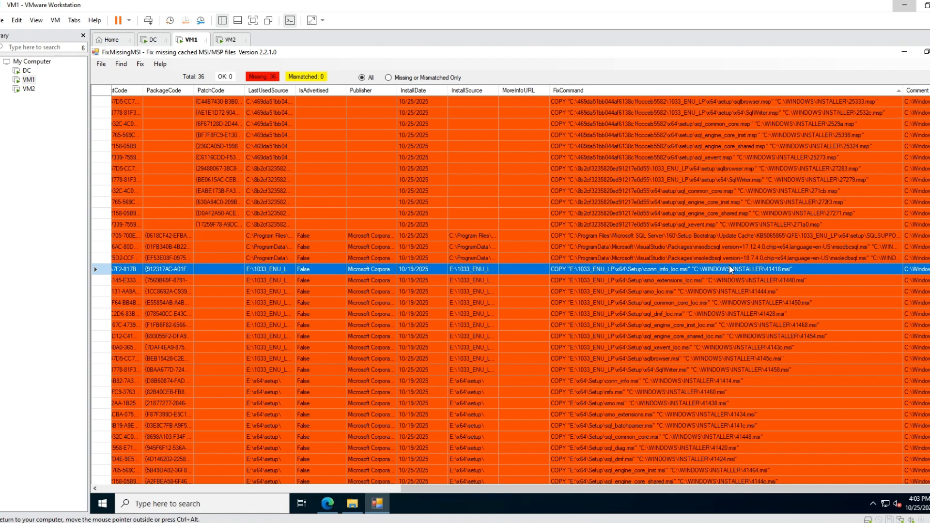
drag(519, 484, 203, 482)
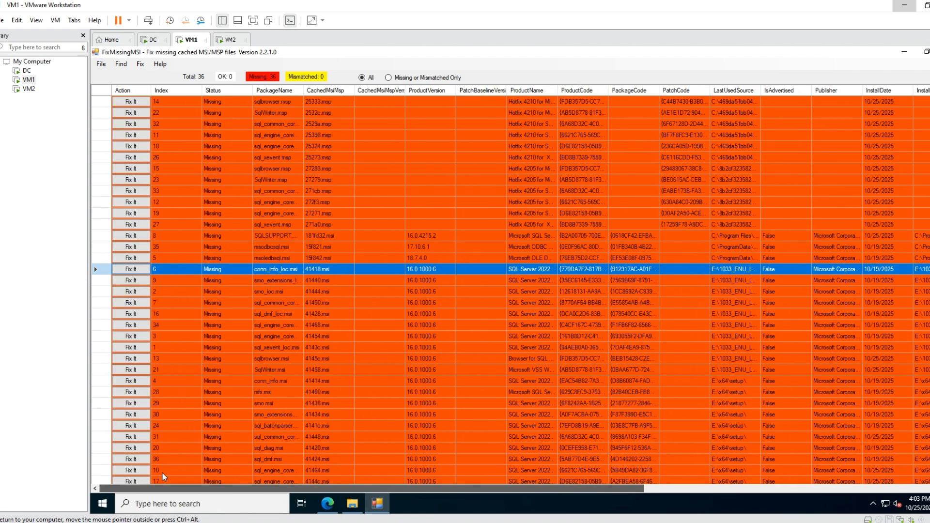
click(135, 270)
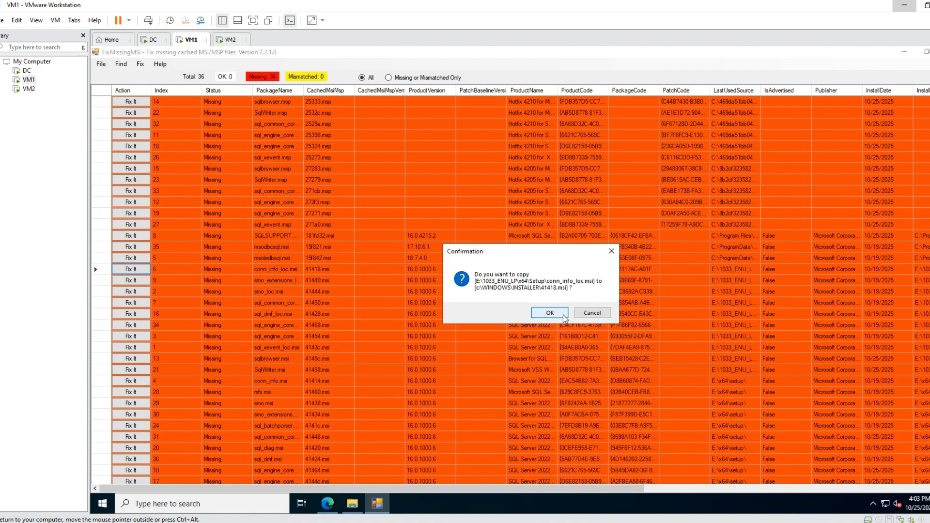
click(537, 312)
Fix sql_xevent.msi, the last row in the list, by copying it from E:\x64\Setup to C:\WINDOWS\INSTALLER\41430.msi.
drag(400, 490, 703, 488)
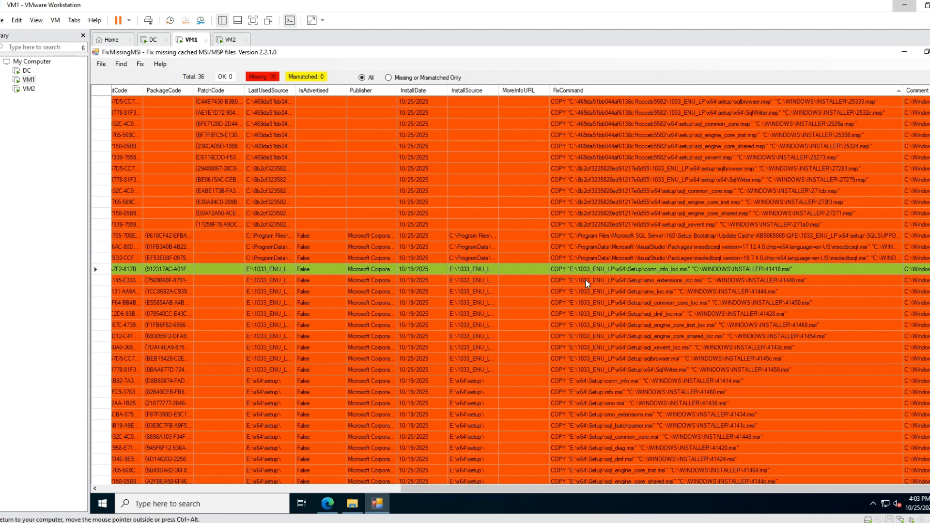
click(582, 289)
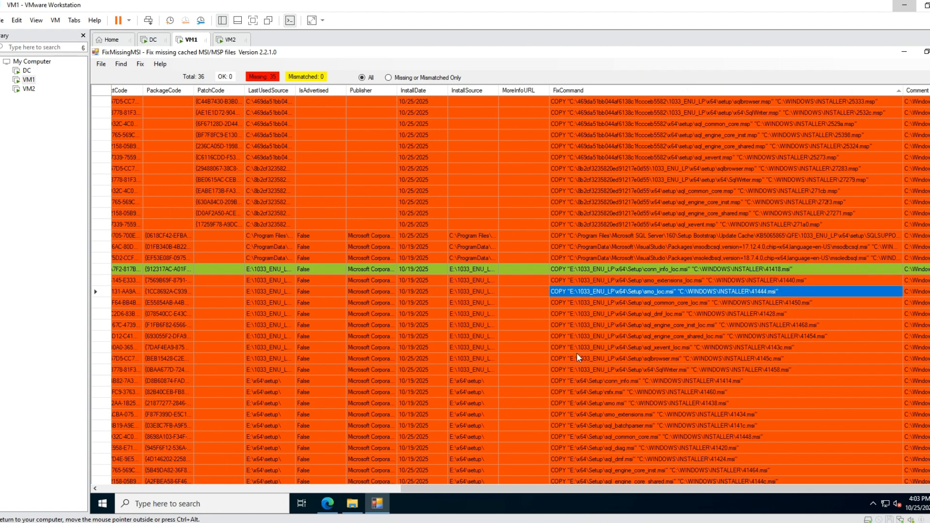
scroll(574, 364, down, 1)
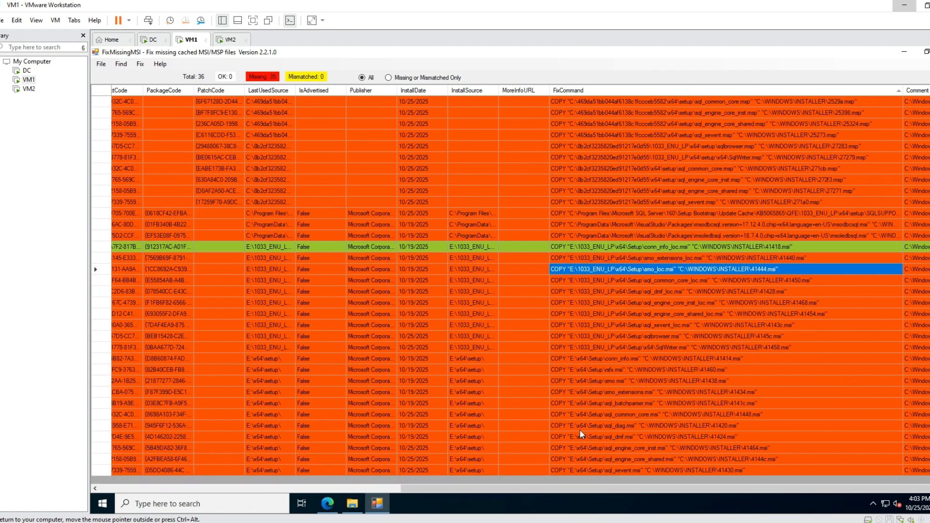
click(576, 471)
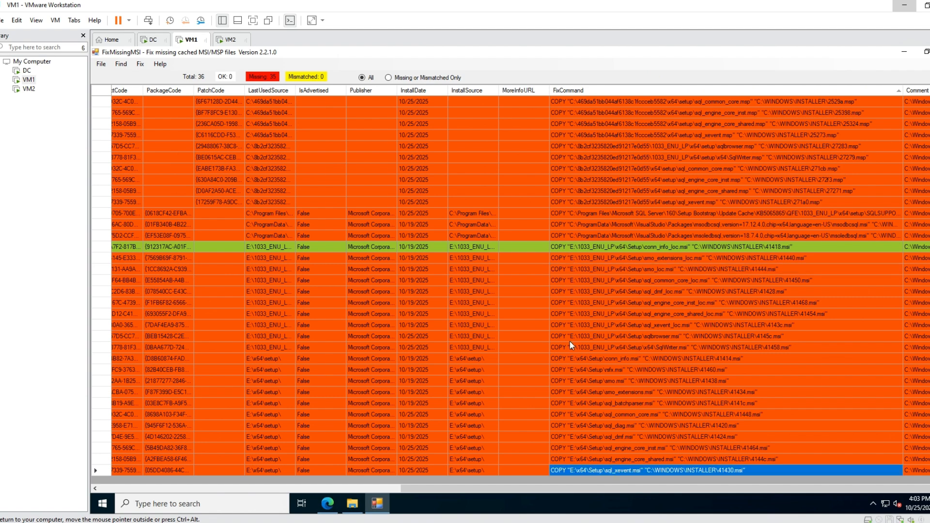
drag(568, 489, 264, 493)
click(131, 471)
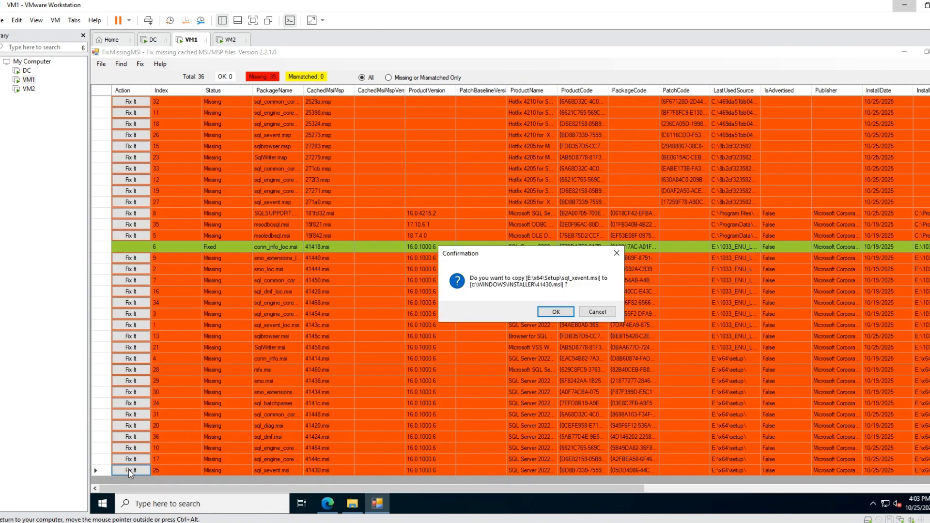
click(556, 312)
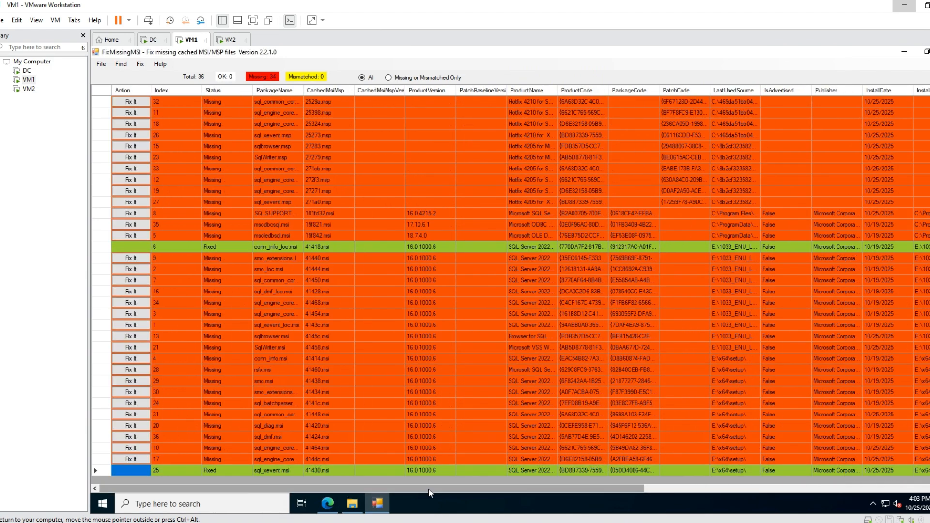
drag(385, 491, 710, 464)
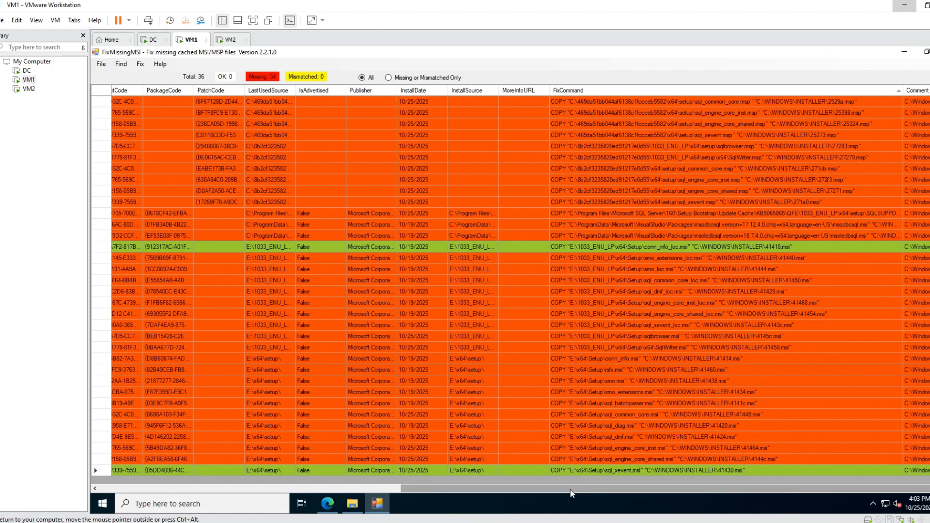
drag(578, 488, 327, 486)
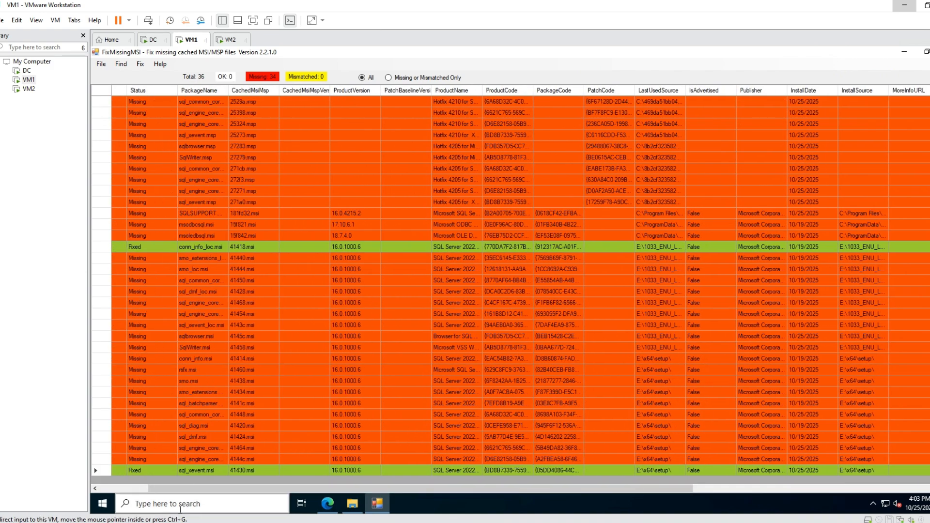
Fix smo_extensions_loc.msi, smo_loc.msi, sql_common_core_loc.msi and sql_dmf_loc.msi by copying them from E:\1033_ENU_LP\x64\Setup to C:\WINDOWS\INSTALLER.
drag(171, 487, 122, 486)
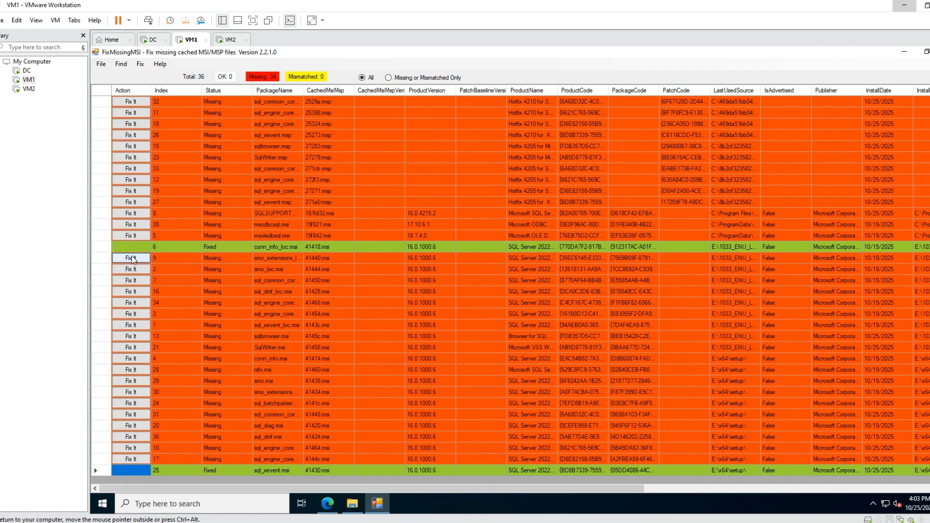
click(131, 258)
click(542, 314)
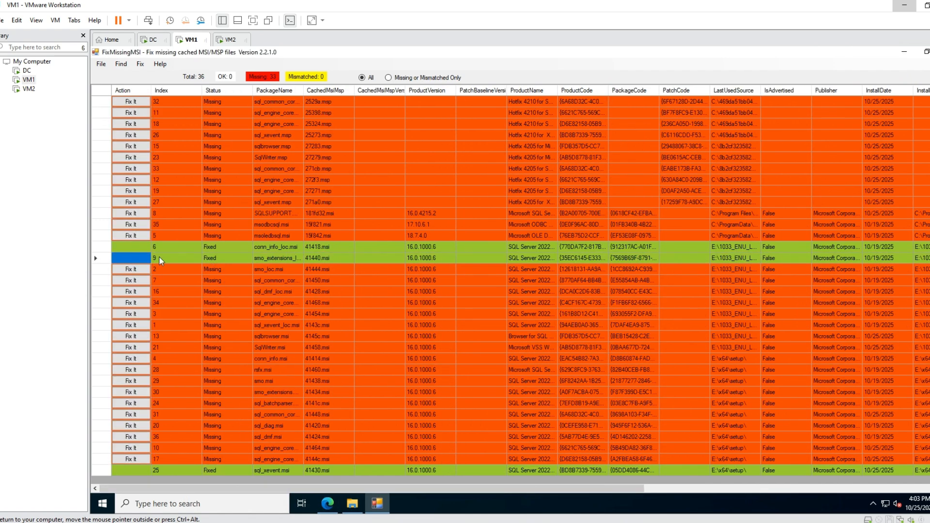
click(132, 269)
click(557, 314)
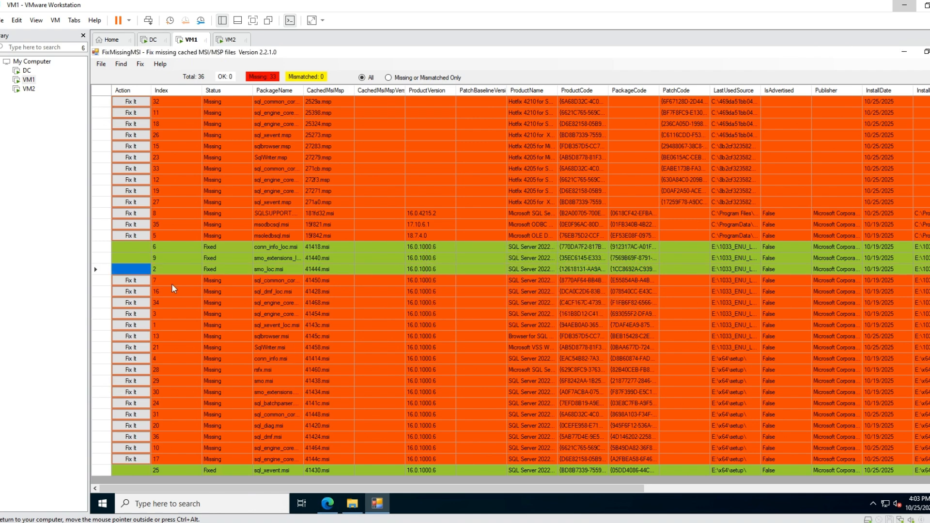
click(135, 280)
click(547, 316)
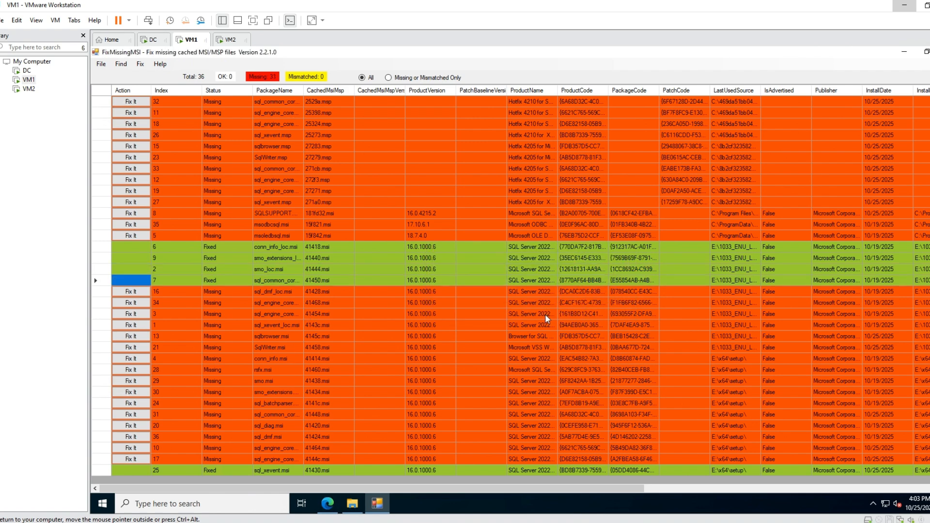
click(131, 291)
click(542, 314)
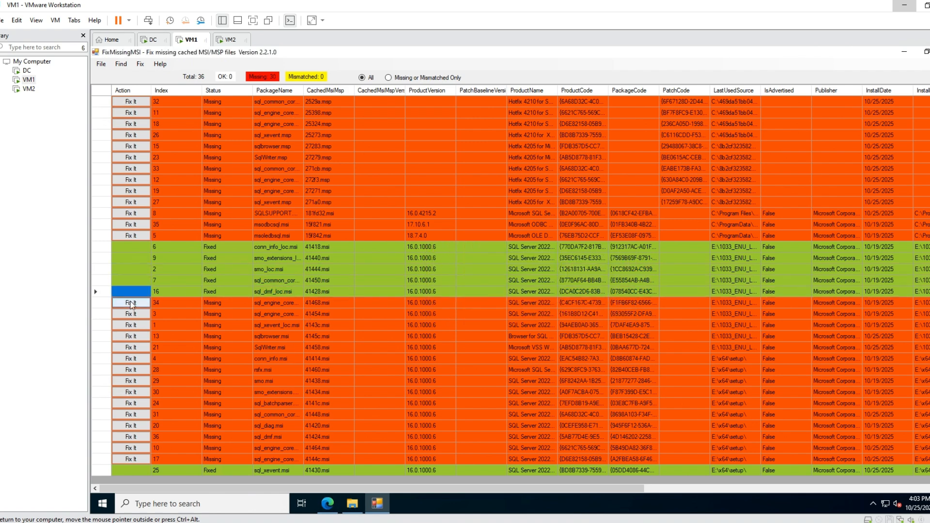
Fix sql_engine_core_inst_loc.msi, sql_engine_core_shared_loc.msi, sql_xevent_loc.msi and sqlbrowser.msi with copies from E:\1033_ENU_LP\x64\Setup.
click(132, 315)
key(Return)
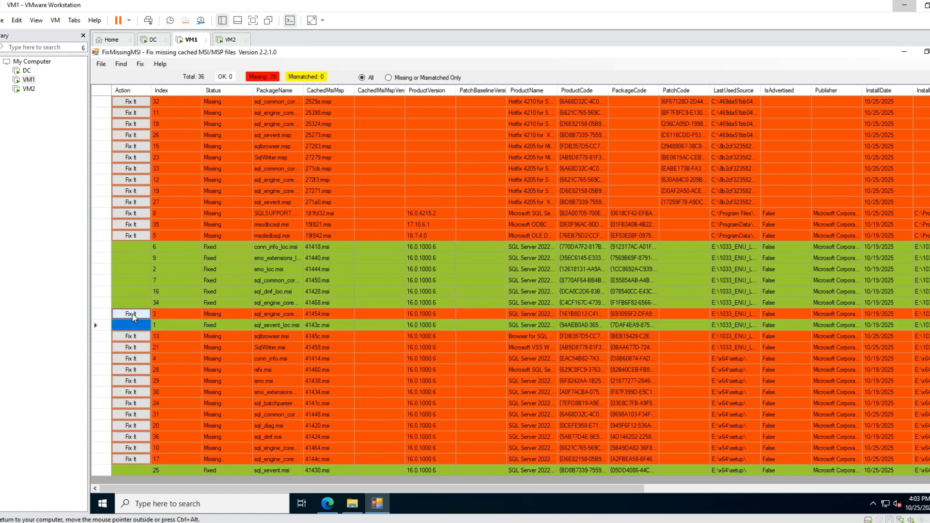
click(133, 325)
key(Return)
click(135, 339)
key(Return)
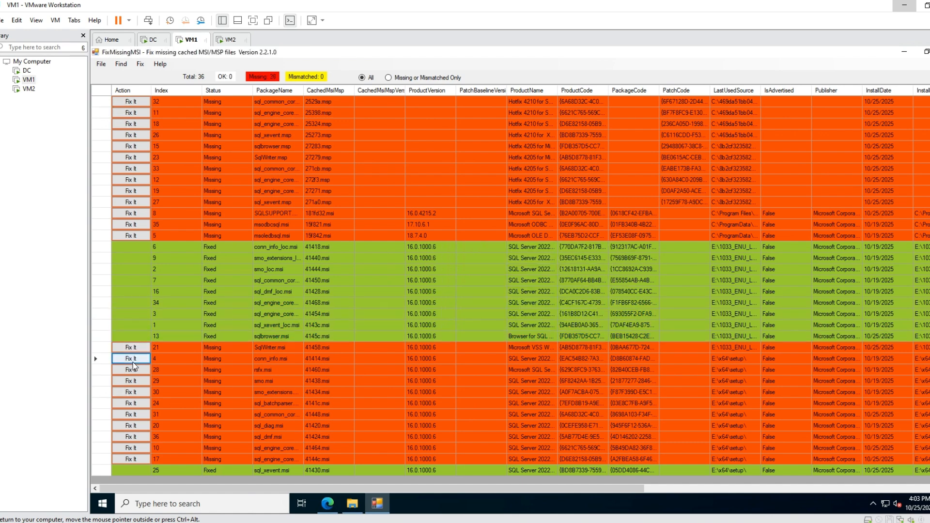
Fix conn_info.msi, SqlWriter.msi and rsfx.msi by copying them from the setup media into C:\WINDOWS\INSTALLER.
click(133, 361)
key(Return)
click(134, 347)
key(Return)
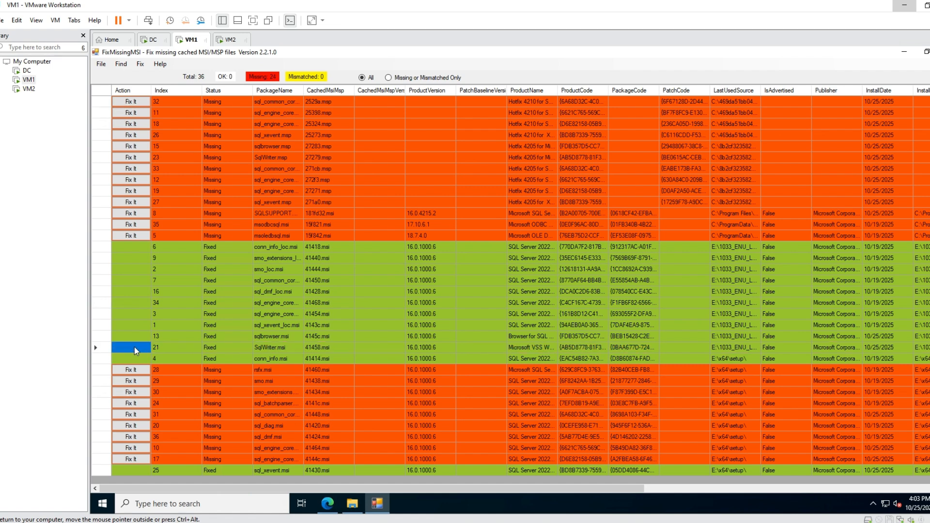
click(138, 371)
key(Return)
Fix smo.msi, smo_extensions.msi and sql_batchparser.msi by copying them from E:\x64\Setup to C:\WINDOWS\INSTALLER.
click(137, 383)
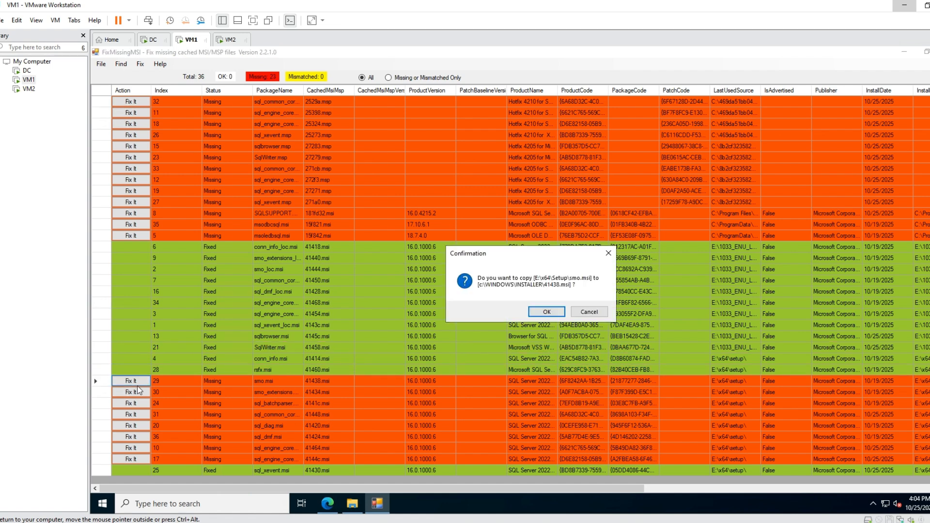
key(Return)
click(136, 391)
key(Return)
click(136, 404)
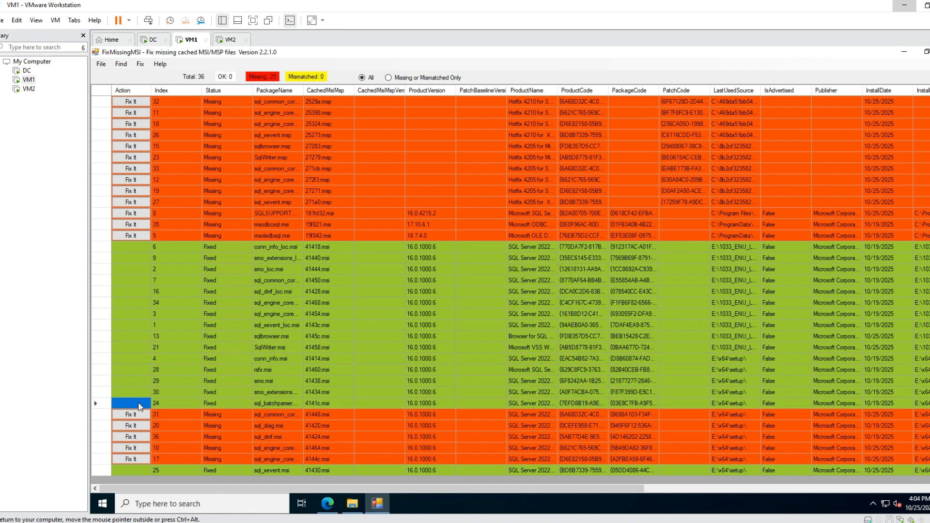
Fix the remaining E:\x64\Setup packages: sql_common_core.msi, sql_diag.msi, sql_dmf.msi, sql_engine_core_inst.msi and sql_engine_core_shared.msi.
click(137, 425)
key(Return)
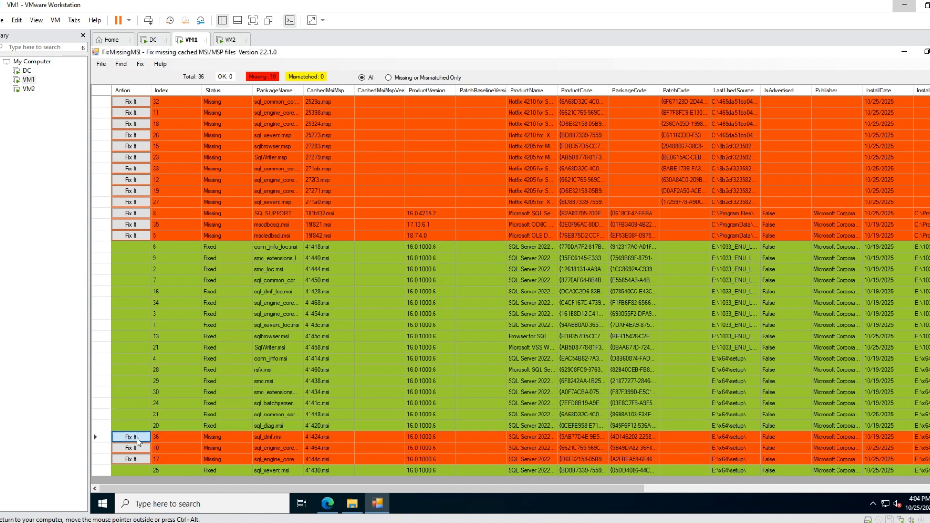
click(137, 438)
key(Return)
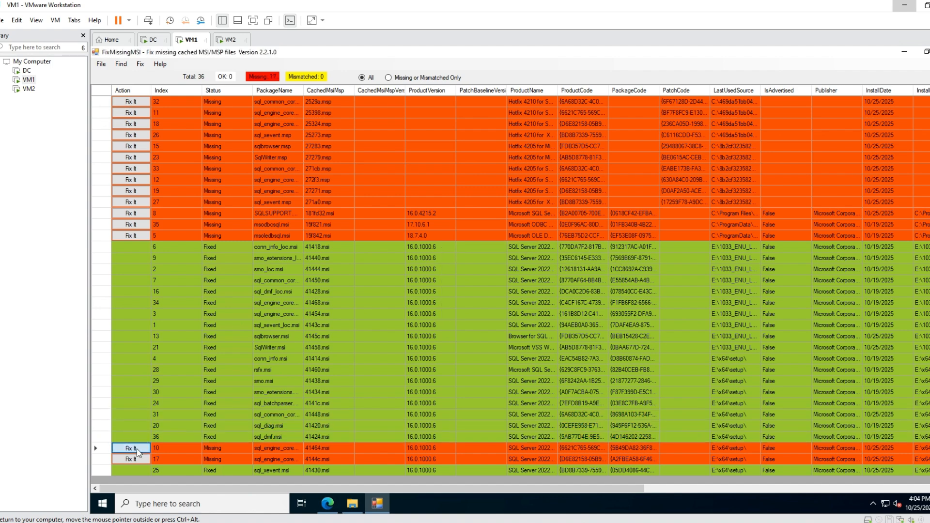
click(137, 449)
click(136, 459)
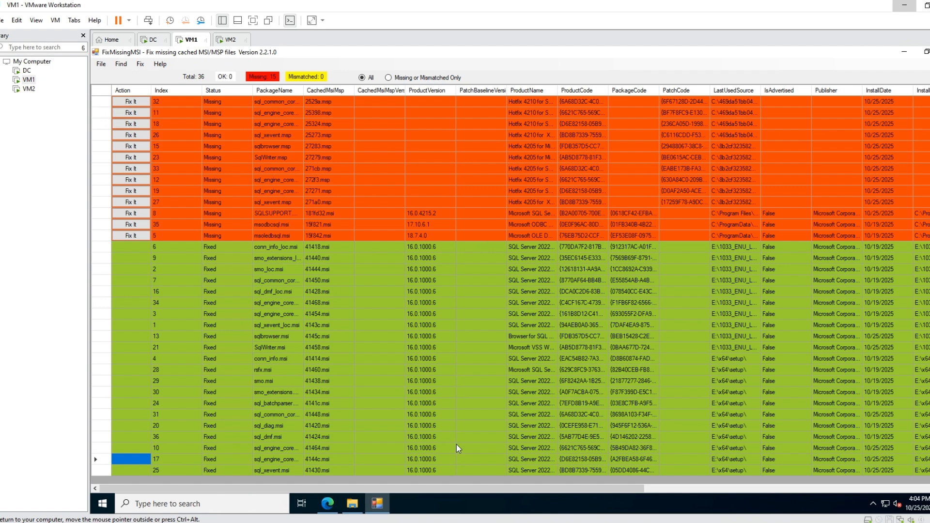
Widen the ProductName column to show full product names and sort the package list by it in descending order.
drag(456, 489, 834, 472)
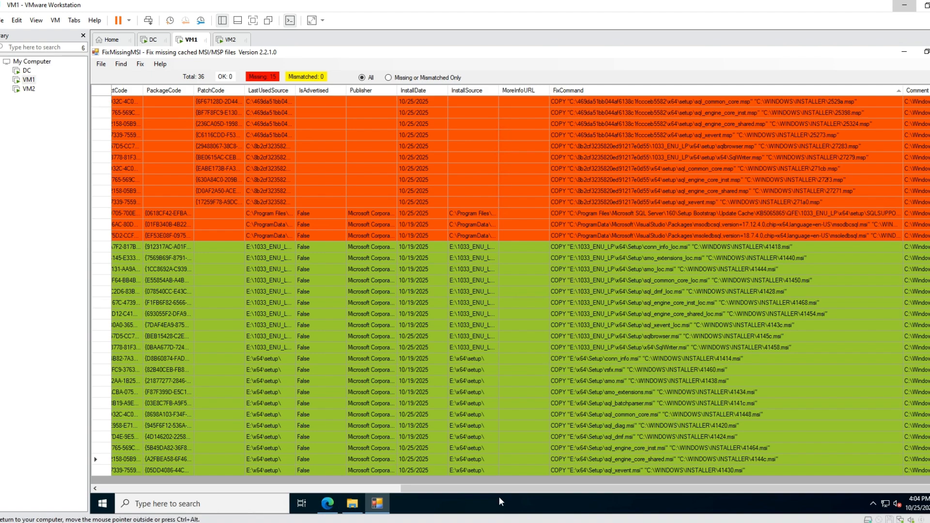
drag(491, 490, 157, 464)
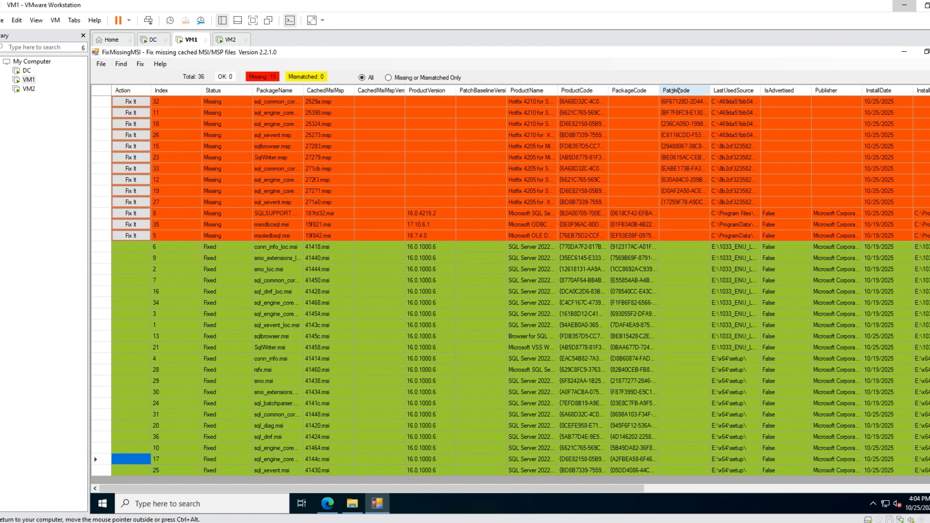
drag(558, 90, 793, 91)
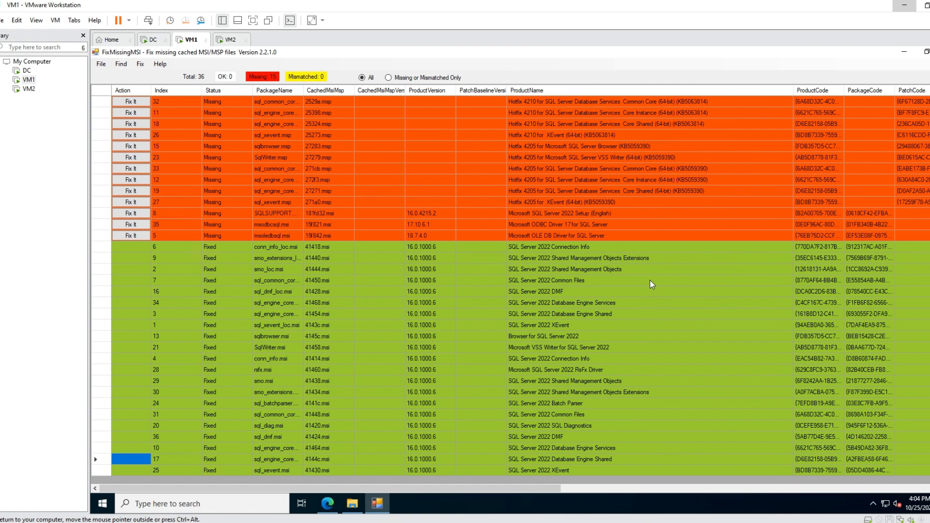
scroll(641, 308, up, 1)
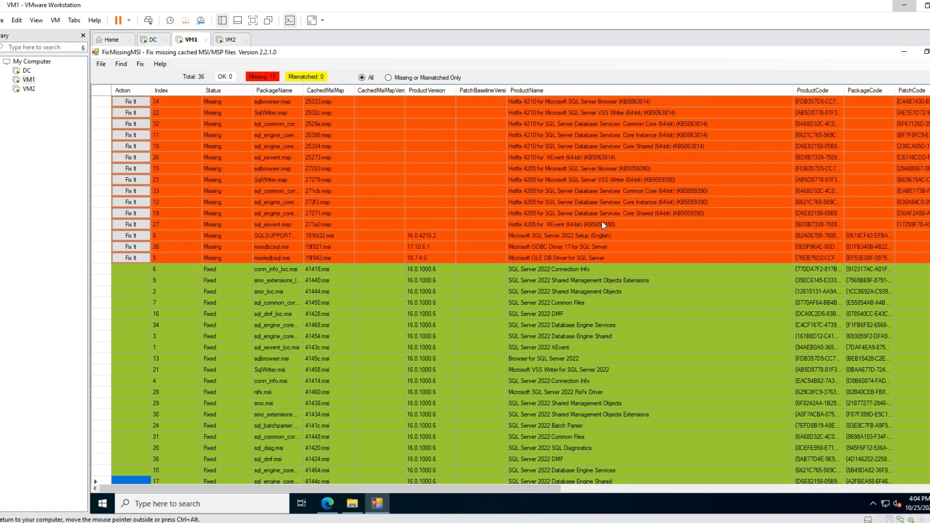
click(526, 92)
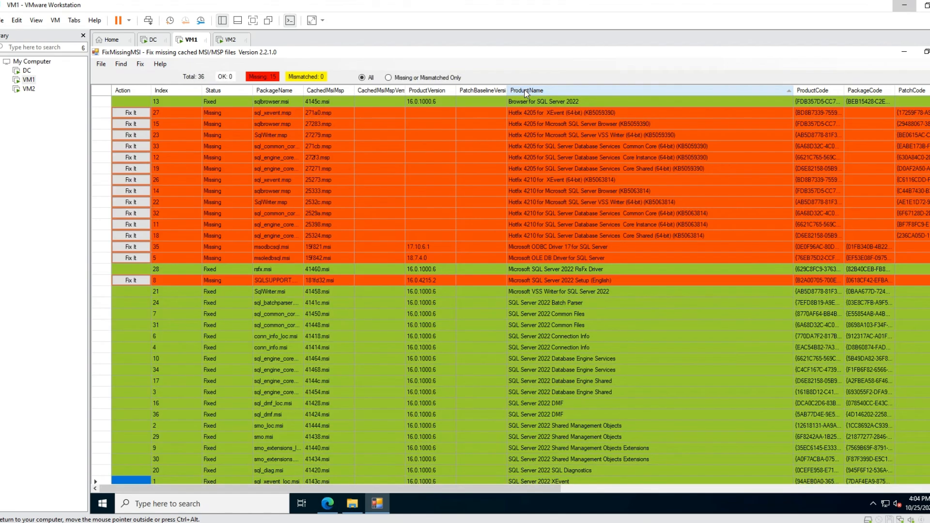
click(527, 92)
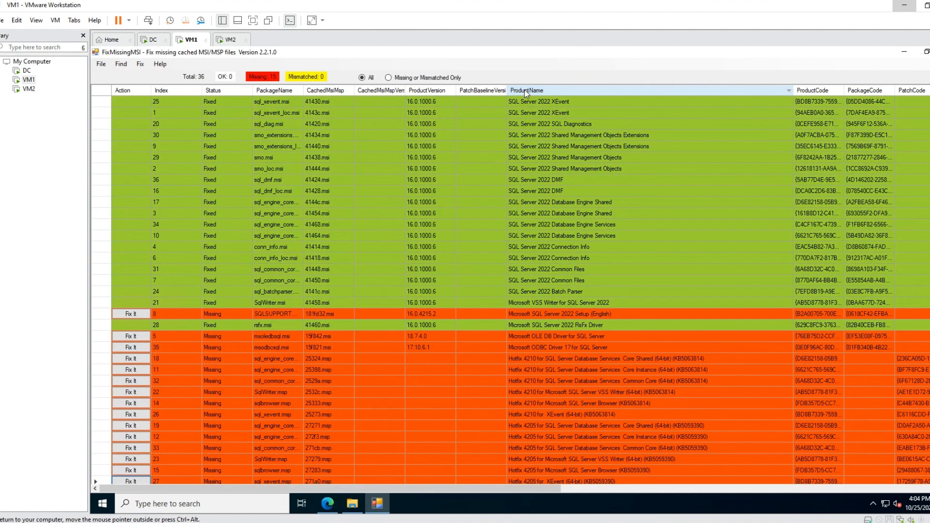
scroll(603, 192, down, 1)
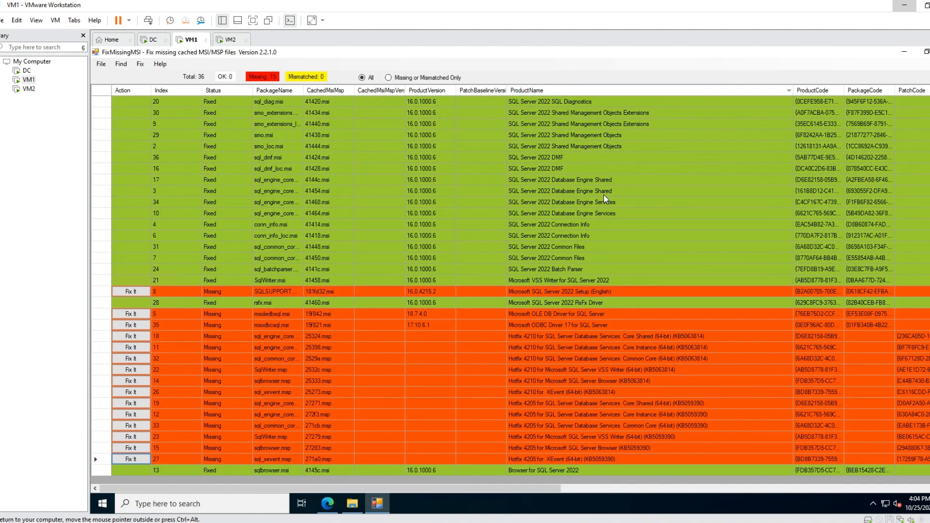
Check the KB number in the product name of each missing Hotfix 4210 patch.
click(644, 336)
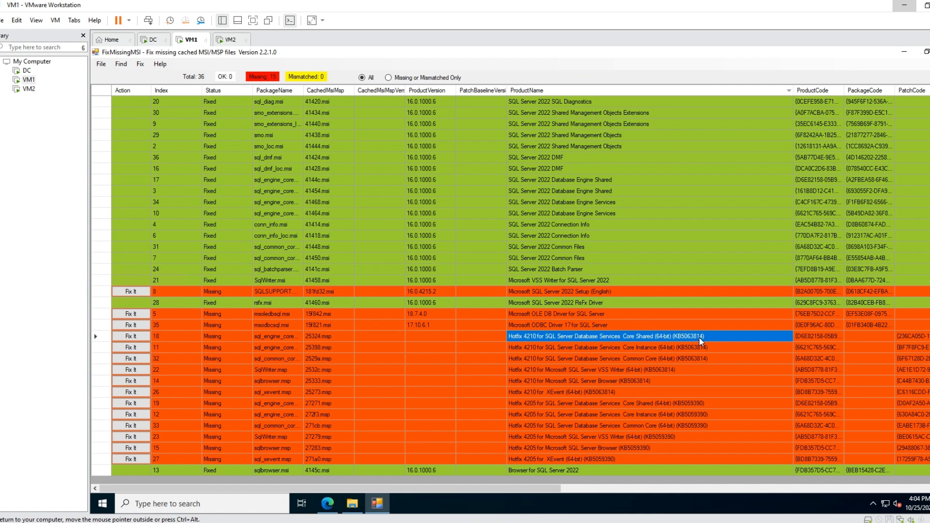
click(699, 349)
click(699, 361)
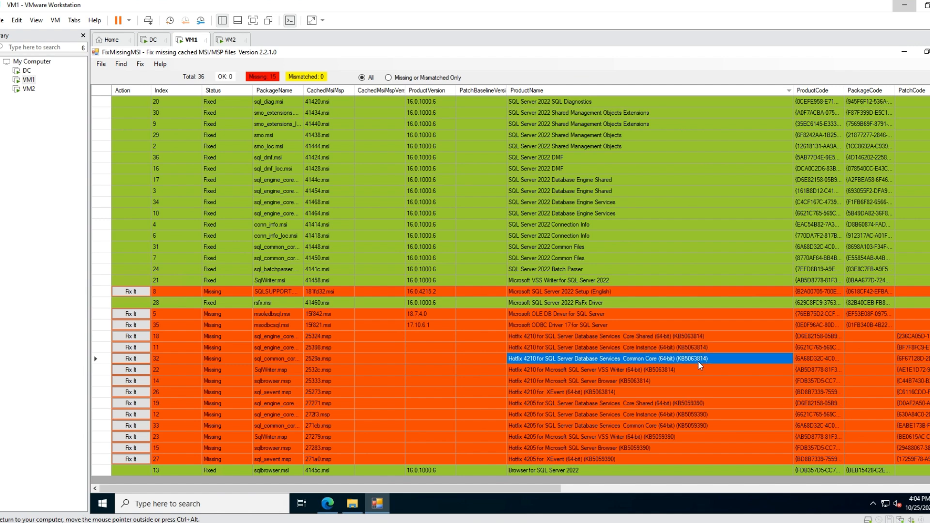
click(686, 373)
click(679, 380)
click(671, 393)
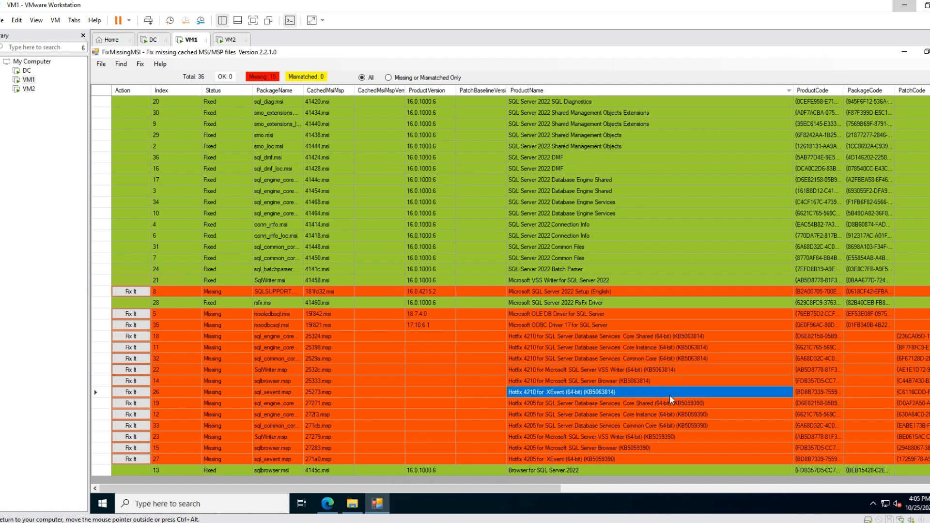
Check the KB number in the product name of each missing Hotfix 4205 patch.
click(700, 404)
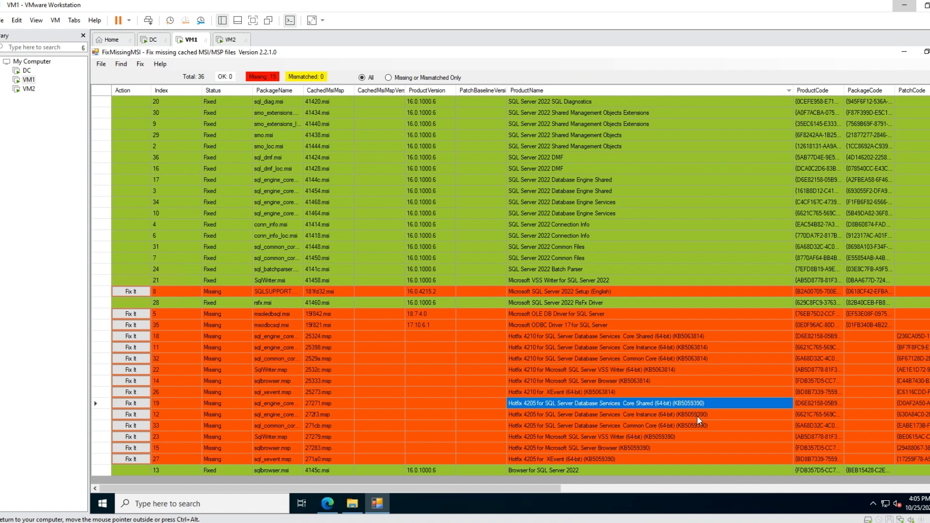
click(697, 415)
click(700, 425)
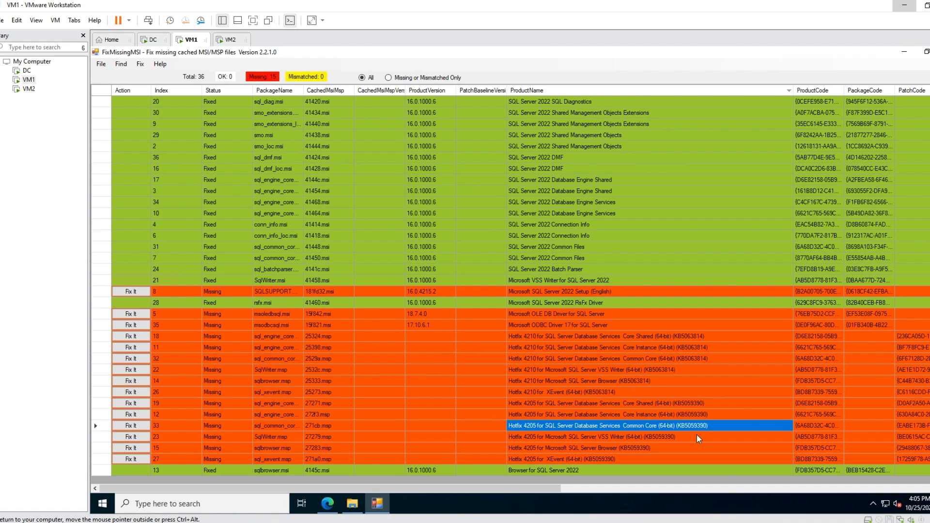
click(696, 436)
click(685, 448)
click(673, 458)
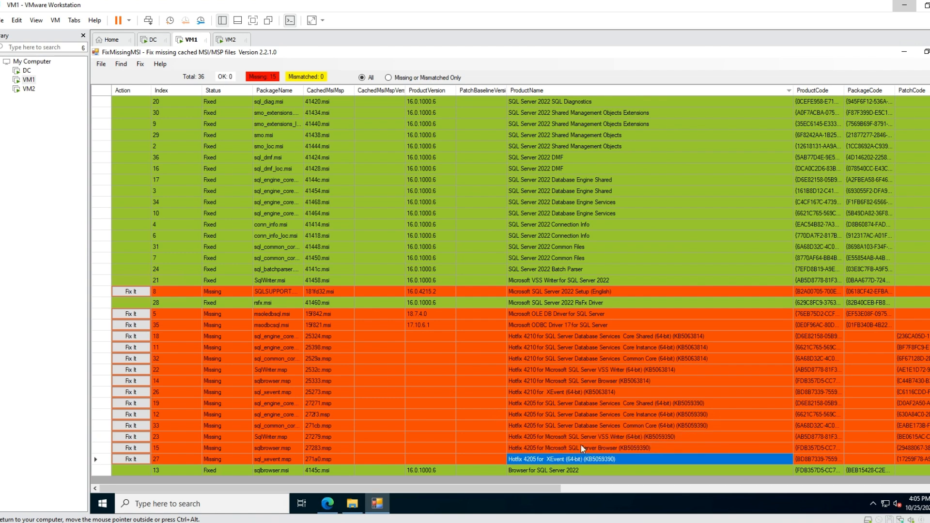
Open the All KBs folder in Downloads and locate the sqlserver2022-kb5059390.exe and SQLServer2022-KB5063814.exe update installers.
click(352, 504)
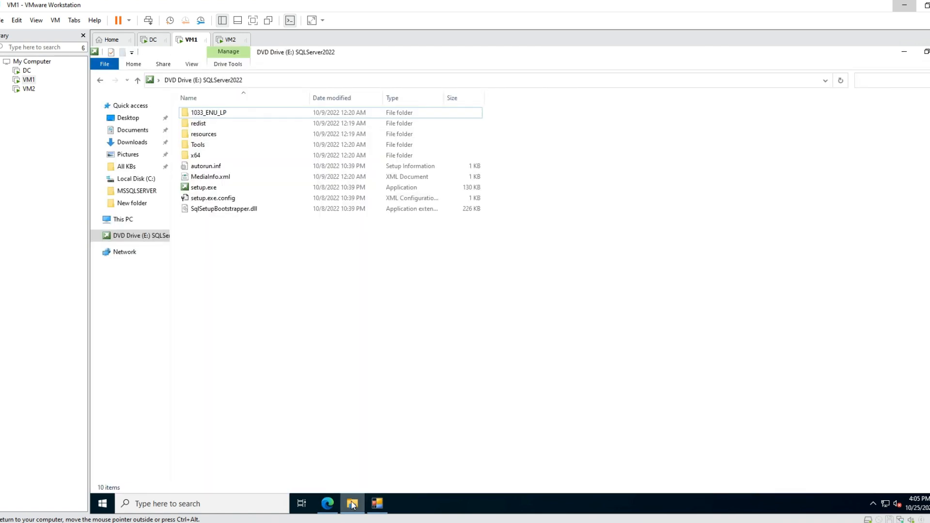
click(135, 133)
click(127, 143)
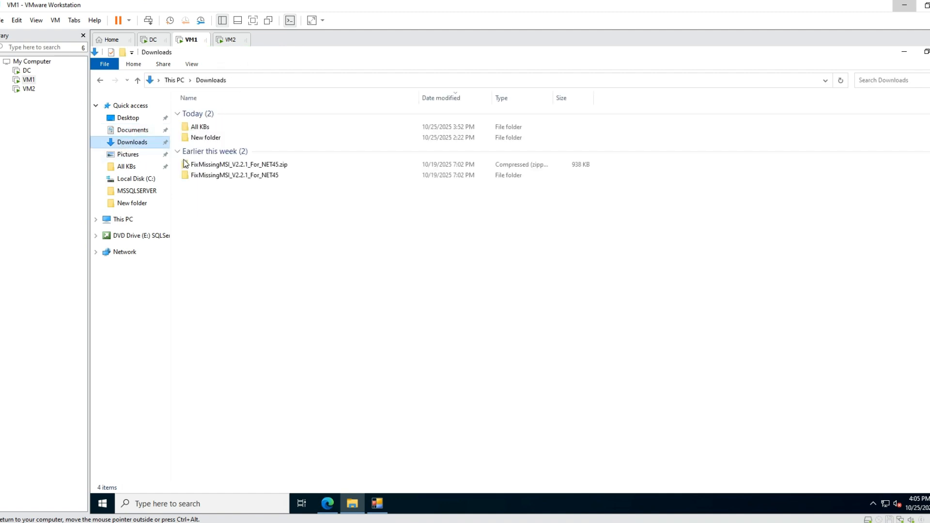
double_click(235, 129)
click(246, 136)
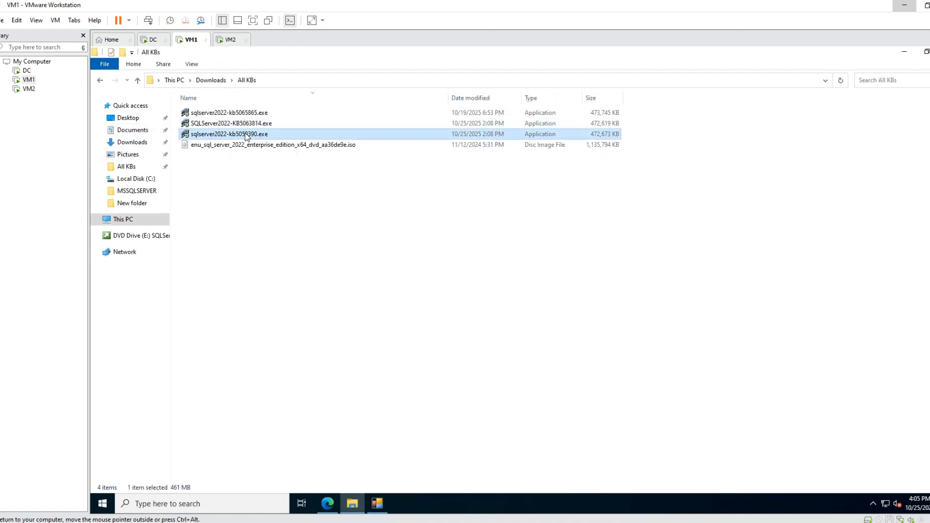
click(250, 125)
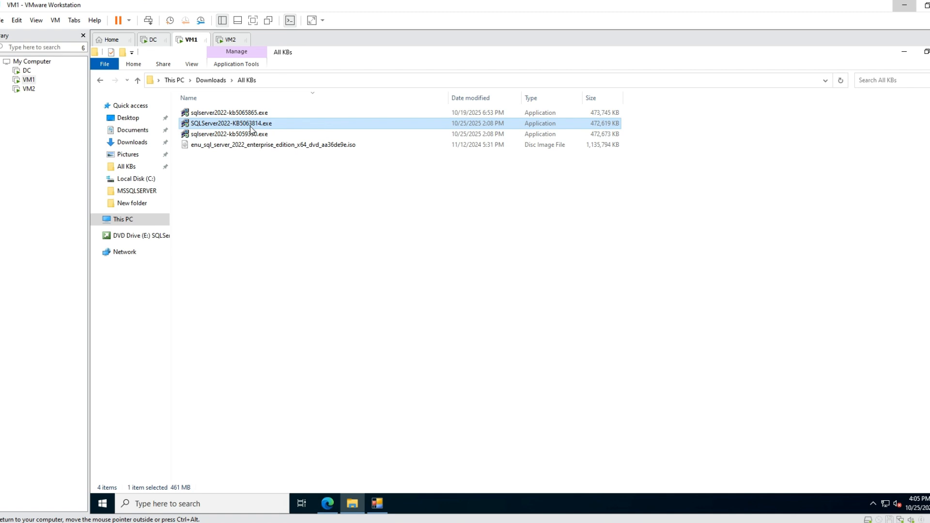
Compare the KB numbers of the missing hotfix patches with the update installers in the All KBs folder.
click(382, 508)
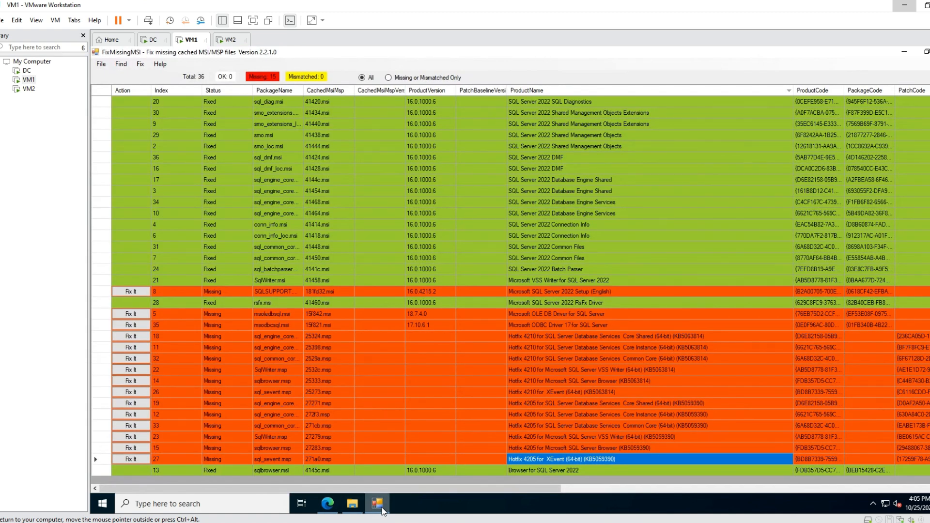
click(381, 508)
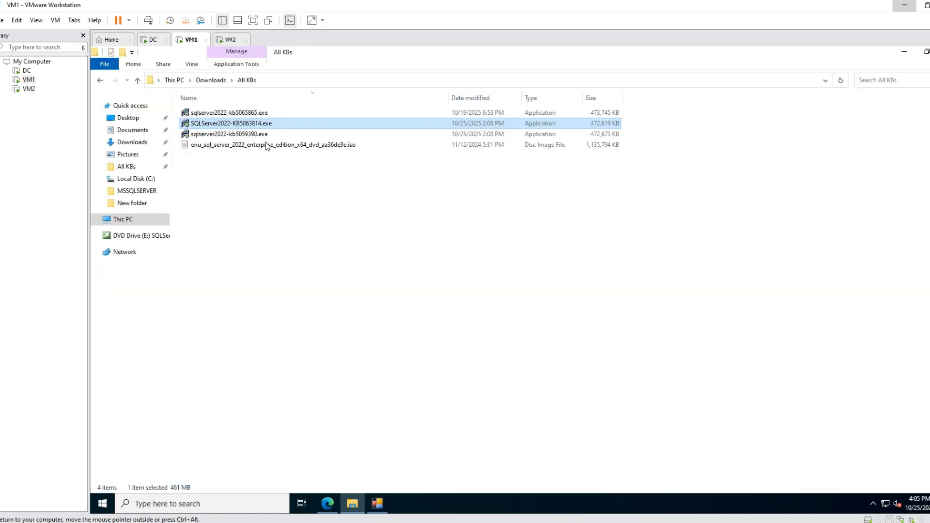
click(378, 505)
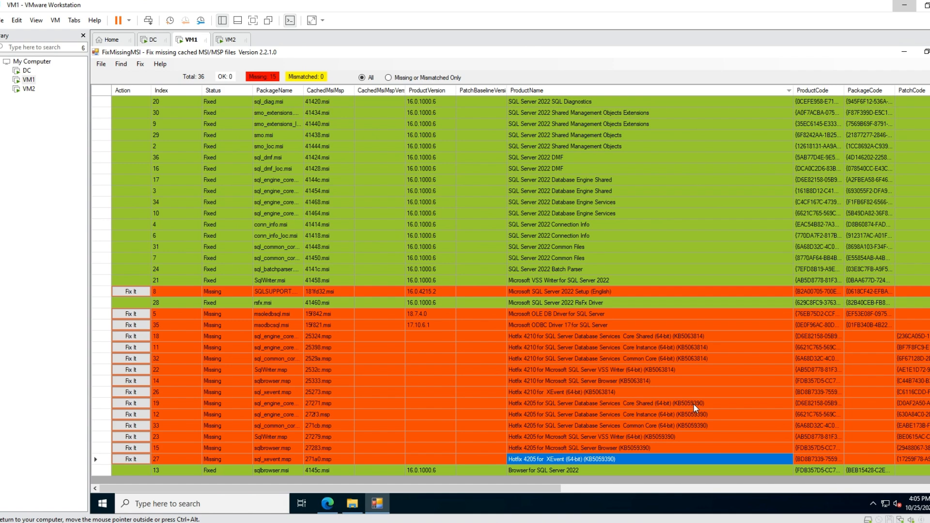
drag(692, 403, 676, 445)
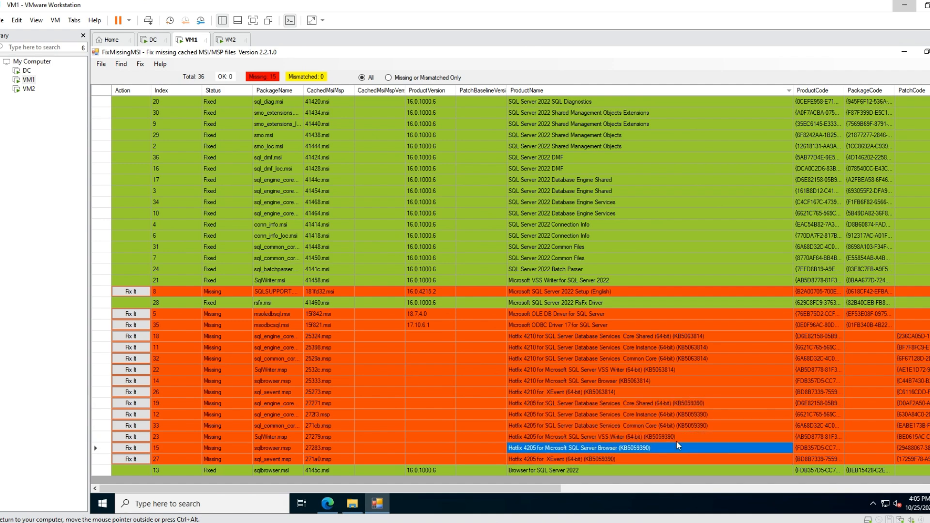
click(701, 403)
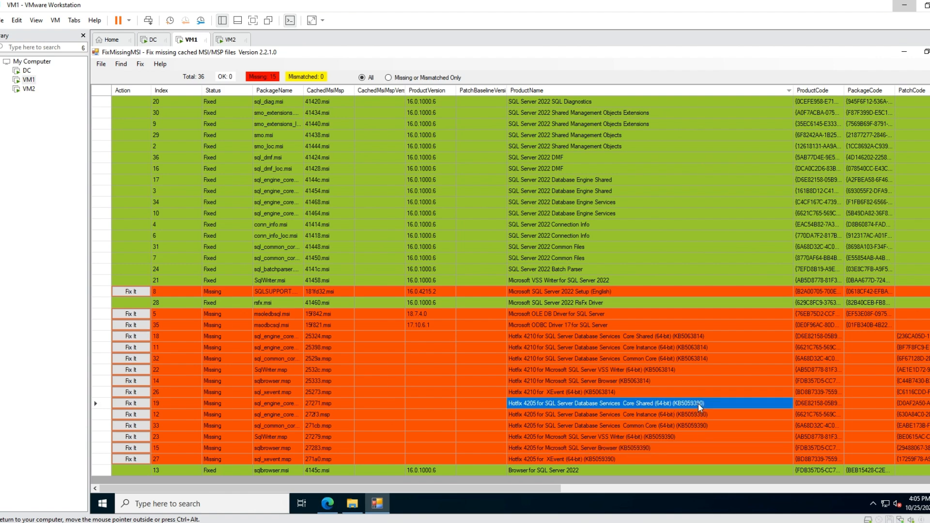
Match the missing Hotfix 4205 patches to the sqlserver2022-kb5059390.exe installer in the All KBs folder.
click(352, 504)
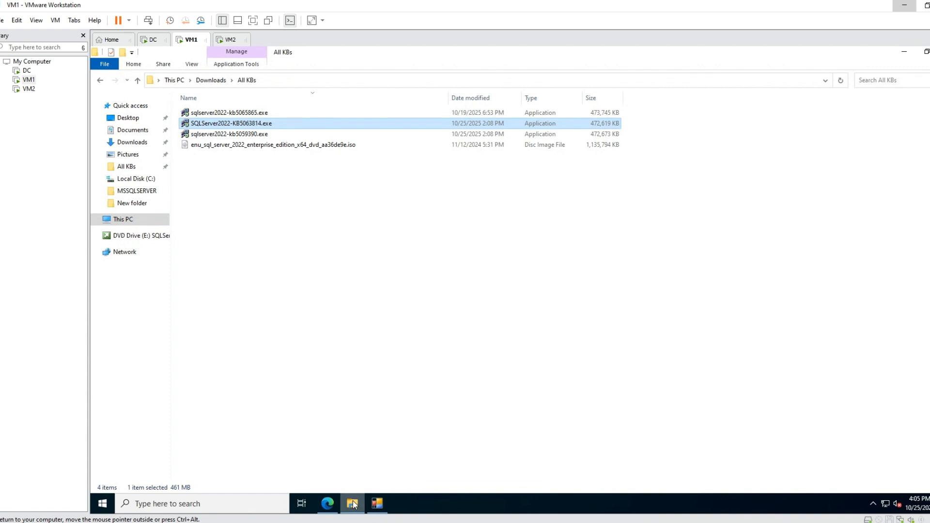
click(244, 136)
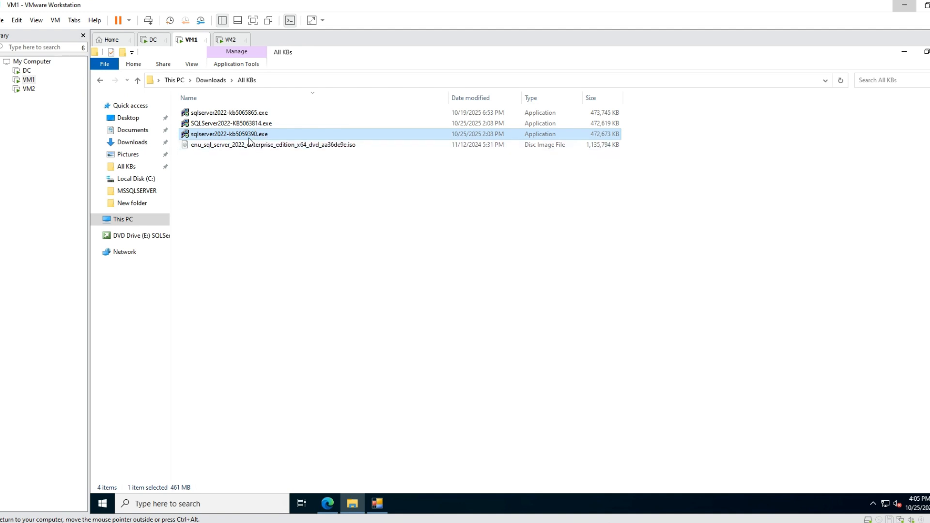
Switch to Edge, search the web for "sql server patches" in a new tab, and open Microsoft's latest updates and version history article.
mouse_move(330, 505)
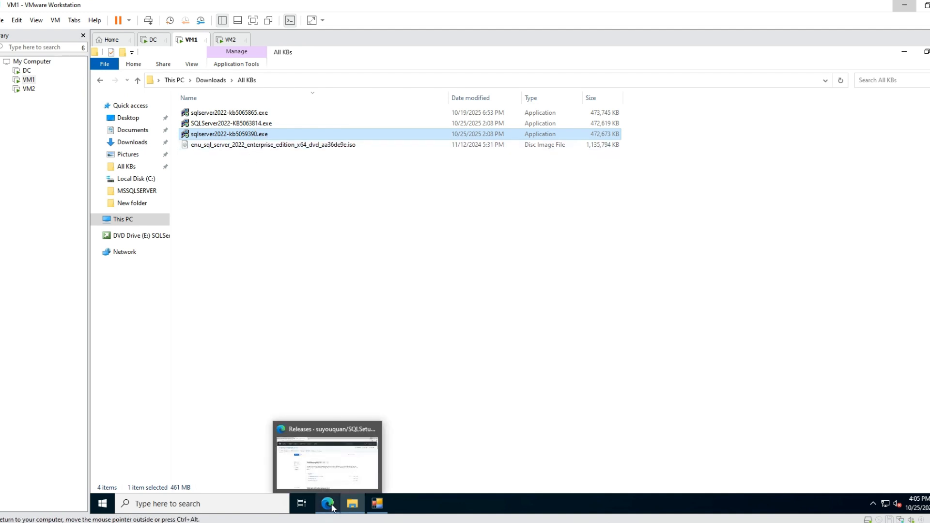
click(333, 507)
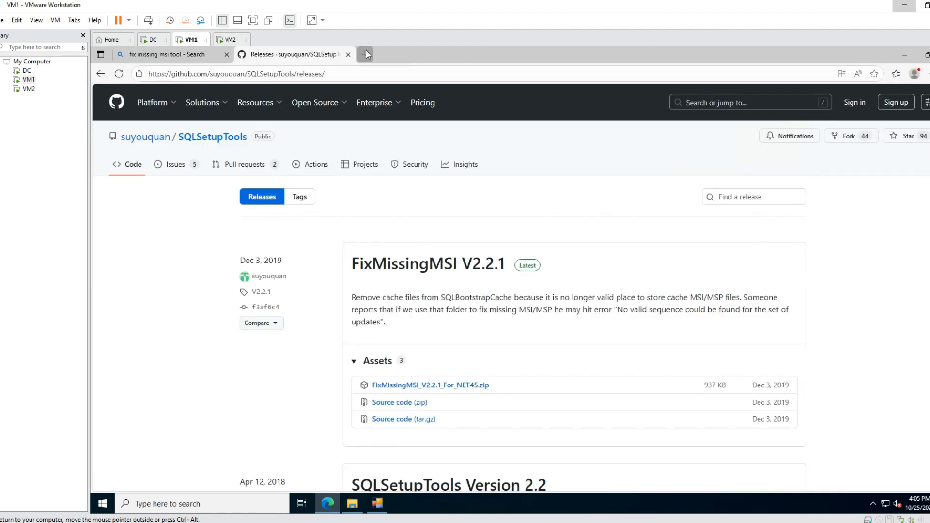
click(366, 51)
text(sql s)
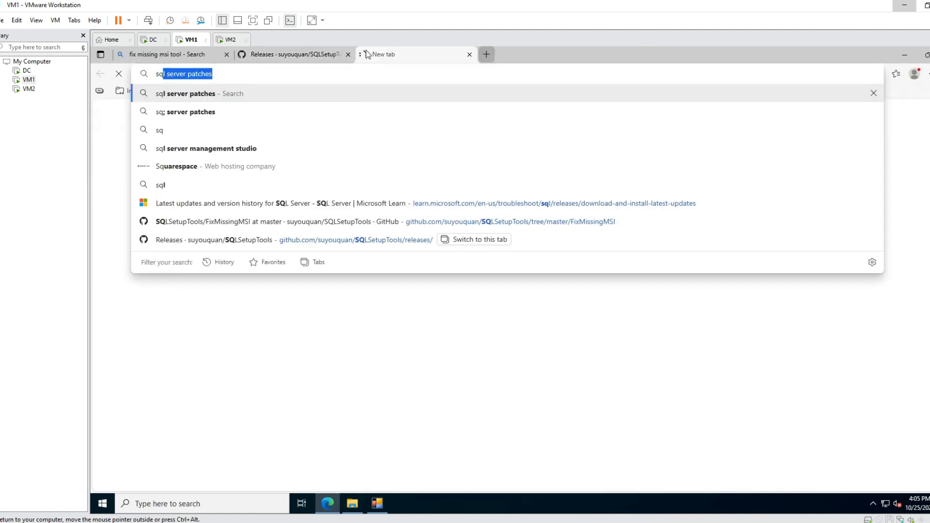
text(erver)
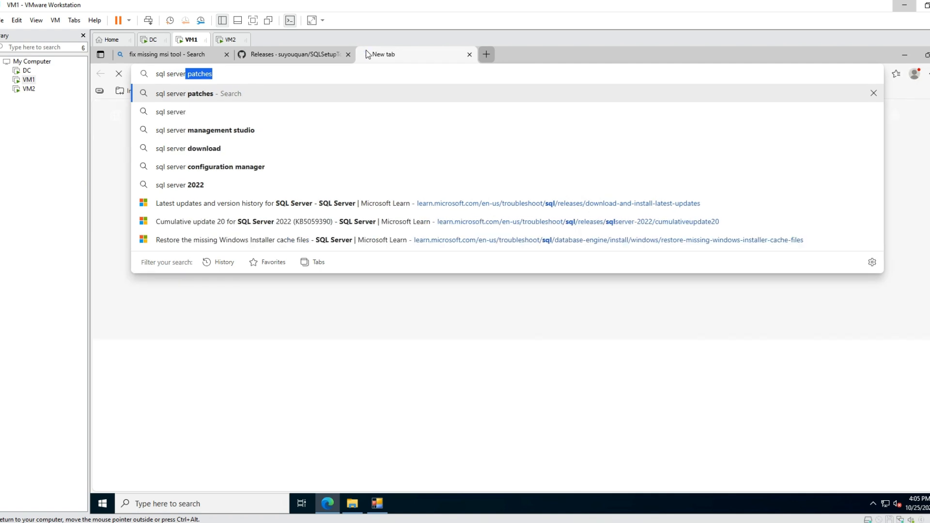
text( patche)
key(Return)
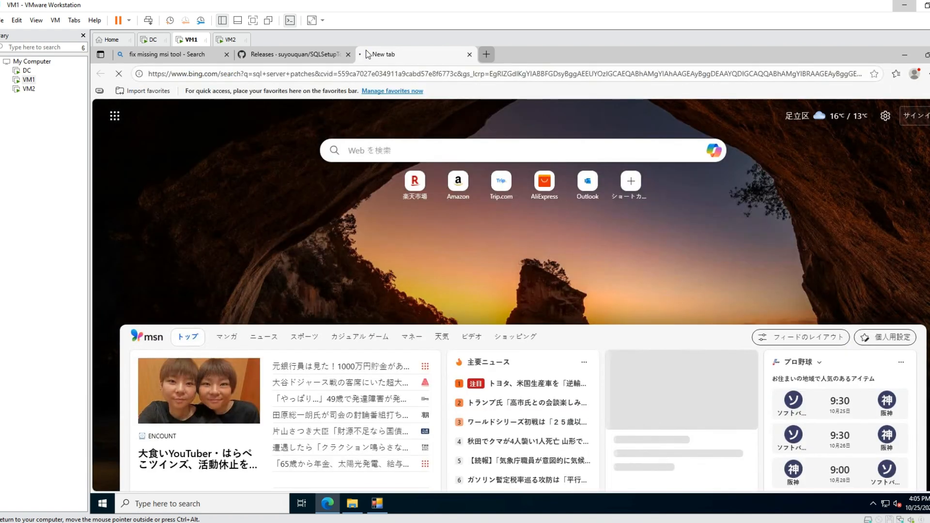
scroll(351, 218, down, 3)
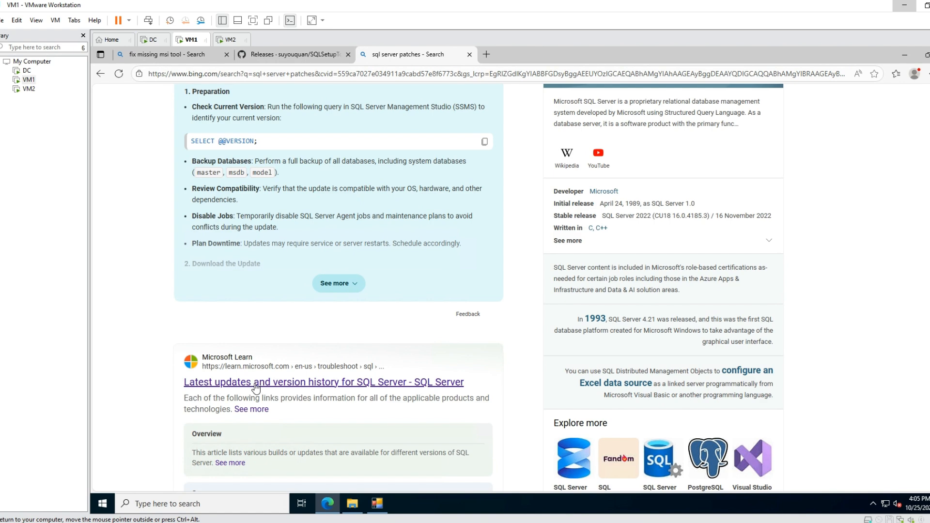
click(256, 387)
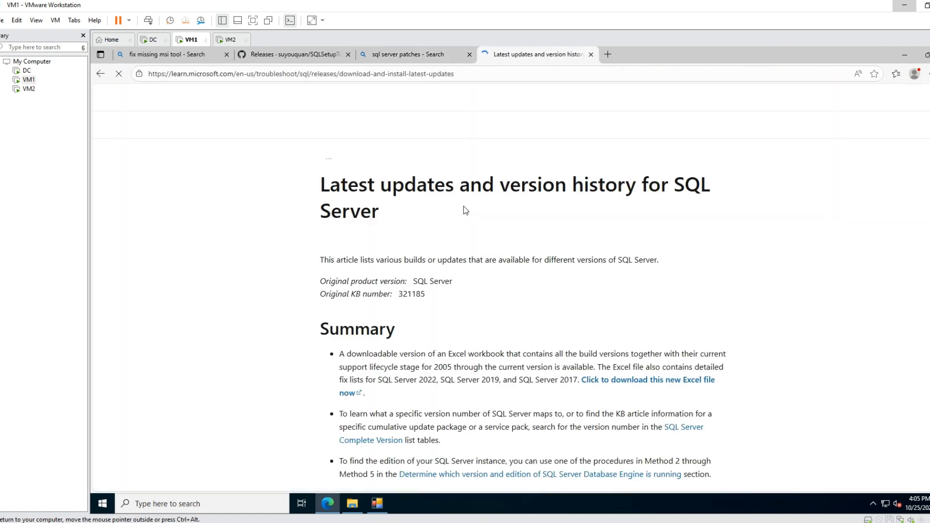
Examine the builds and Knowledge Base numbers in the SQL Server 2022 table of the complete version list.
scroll(461, 233, down, 10)
scroll(461, 233, down, 10)
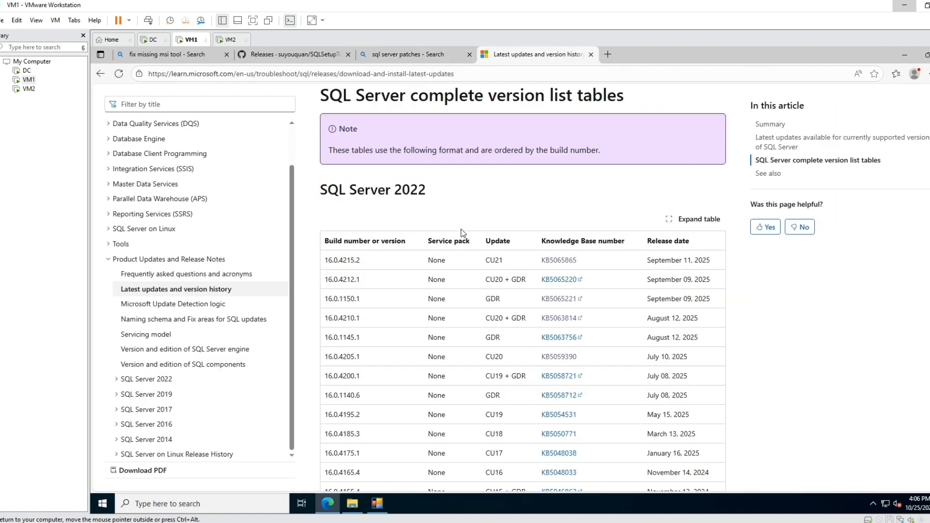
scroll(327, 228, up, 1)
drag(320, 240, 430, 241)
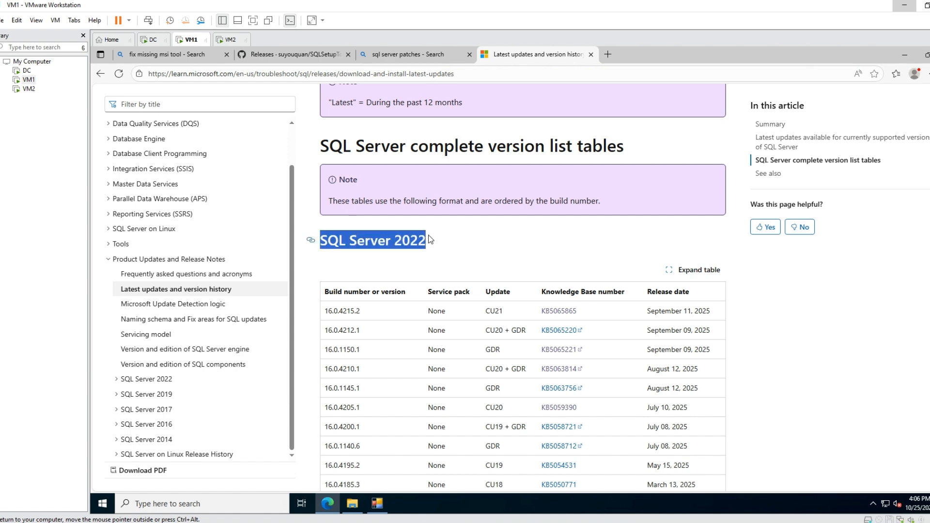
scroll(368, 412, down, 1)
scroll(379, 399, down, 15)
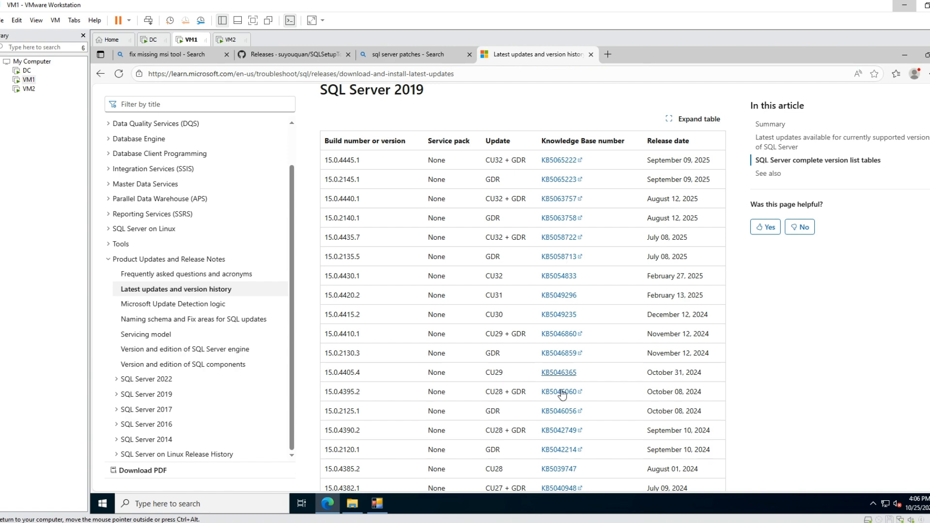
scroll(379, 201, up, 15)
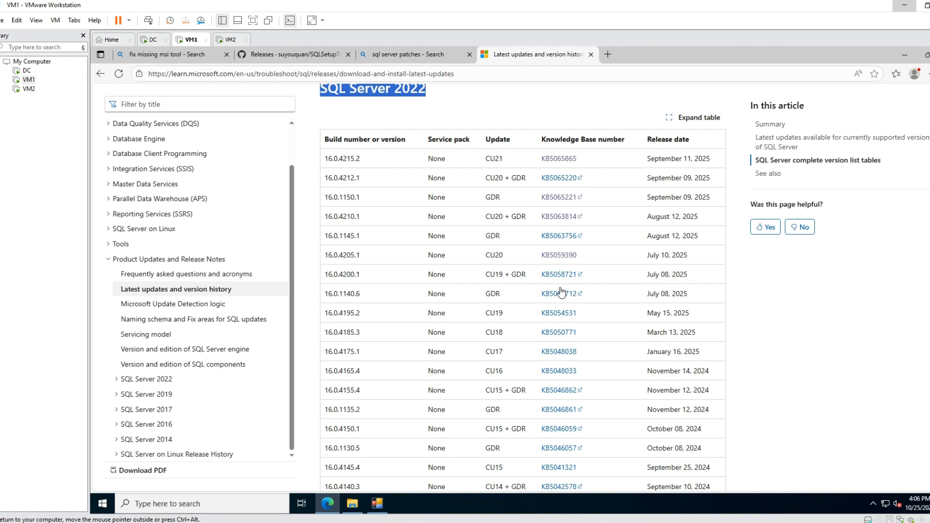
Switch to FixMissingMSI and recheck the KB number of the missing Hotfix 4205 patches.
click(904, 55)
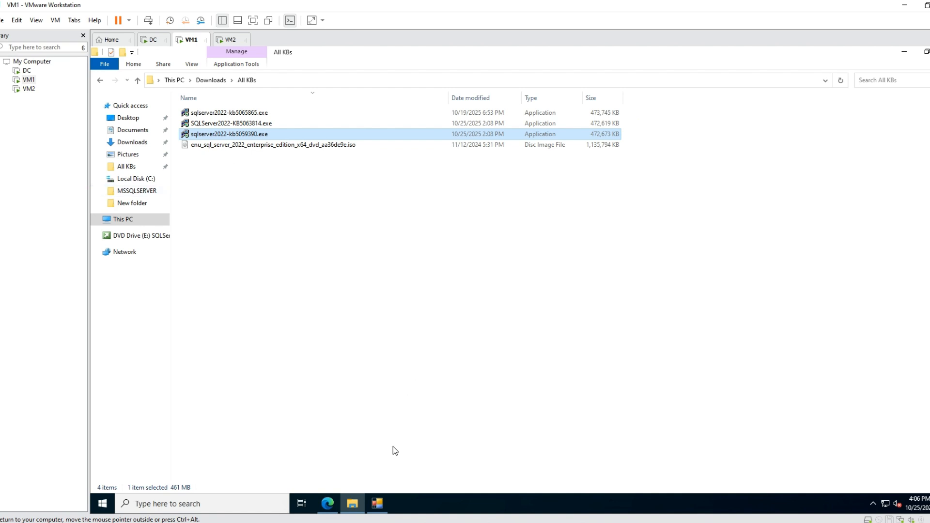
click(378, 505)
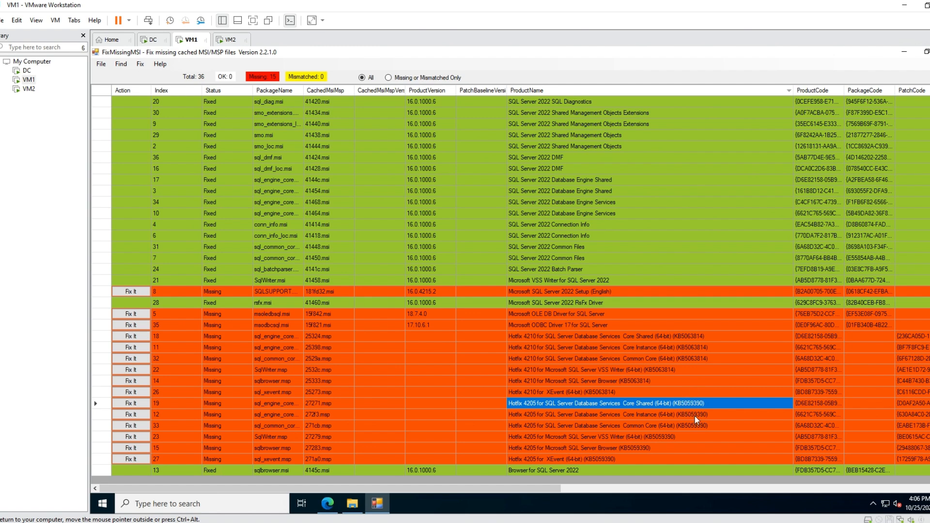
click(377, 504)
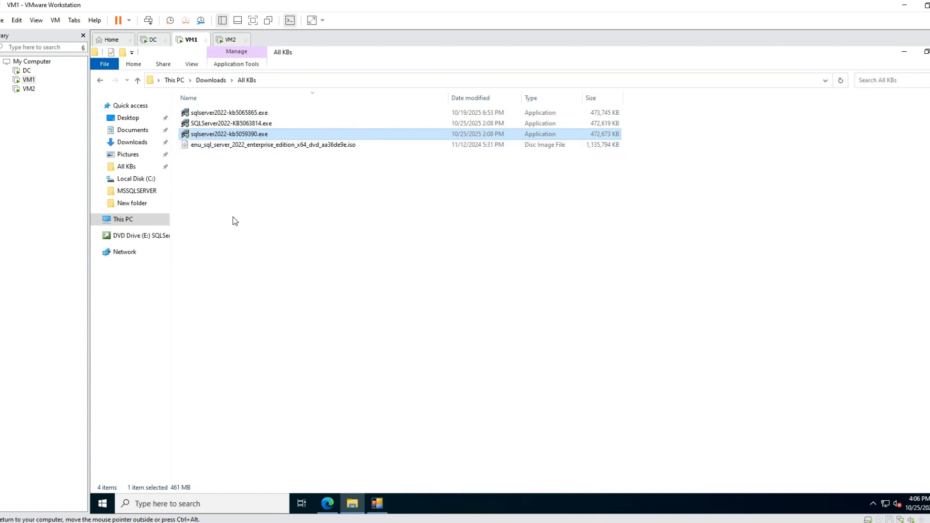
Open Command Prompt as administrator and position its window clear of the file list in the All KBs folder.
click(226, 505)
text(cmd)
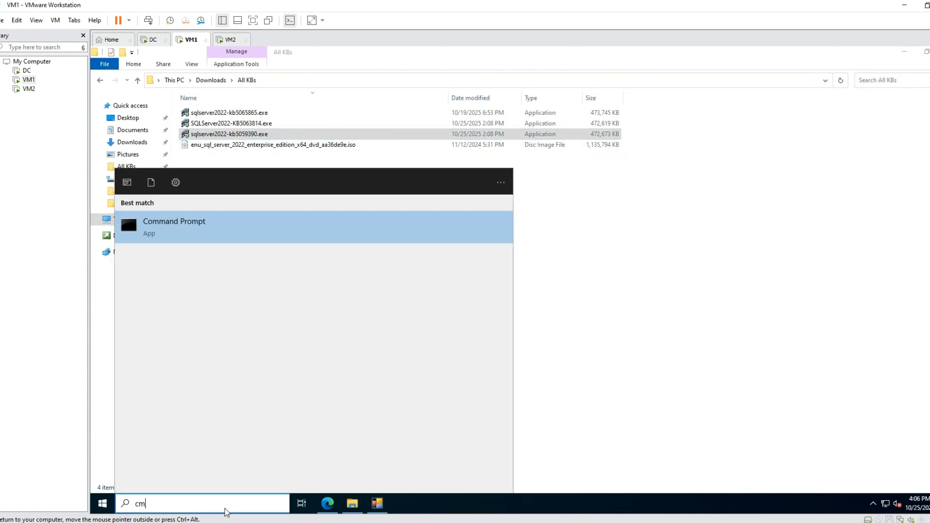
right_click(204, 229)
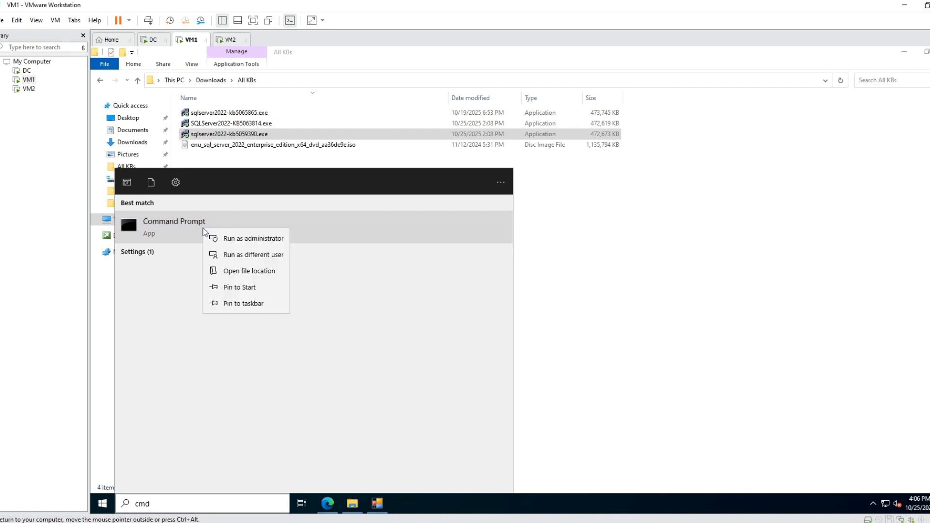
click(236, 242)
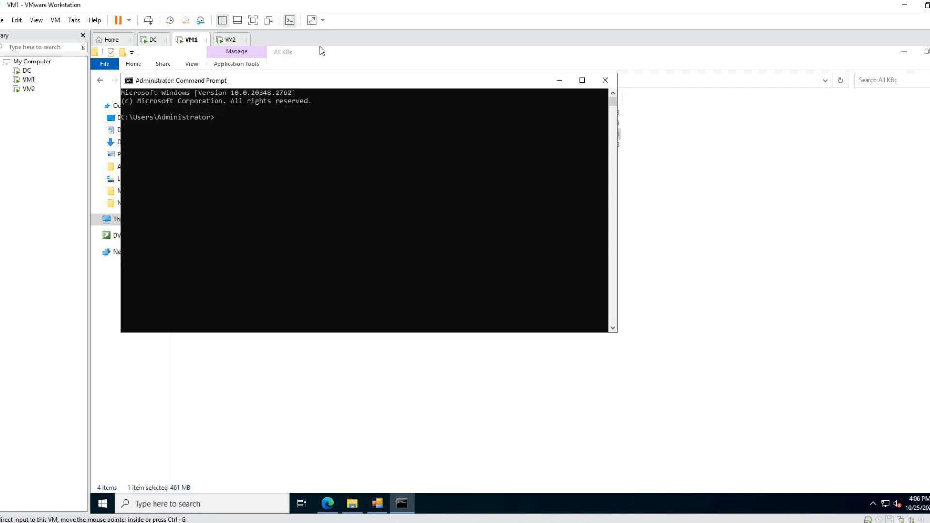
drag(318, 83, 580, 209)
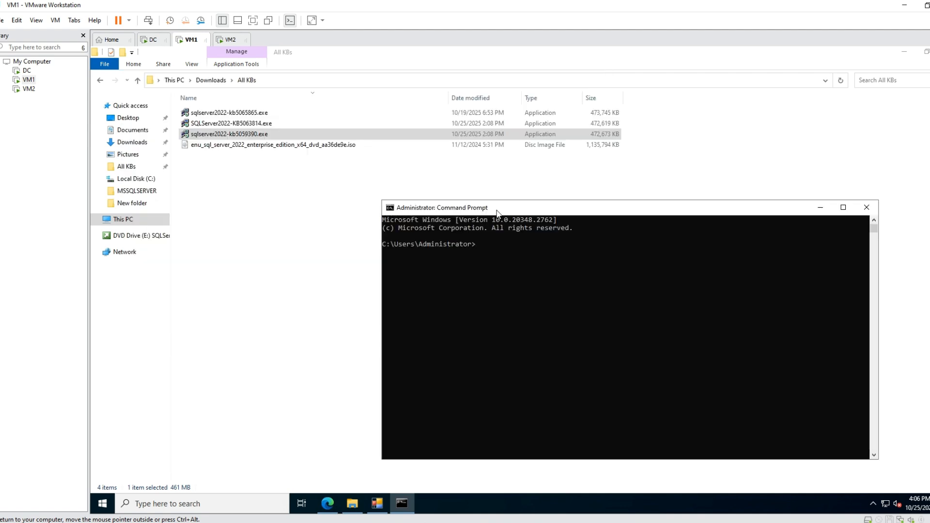
Copy the All KBs folder path and change the Command Prompt directory to C:\Users\Administrator\Downloads\All KBs.
click(283, 80)
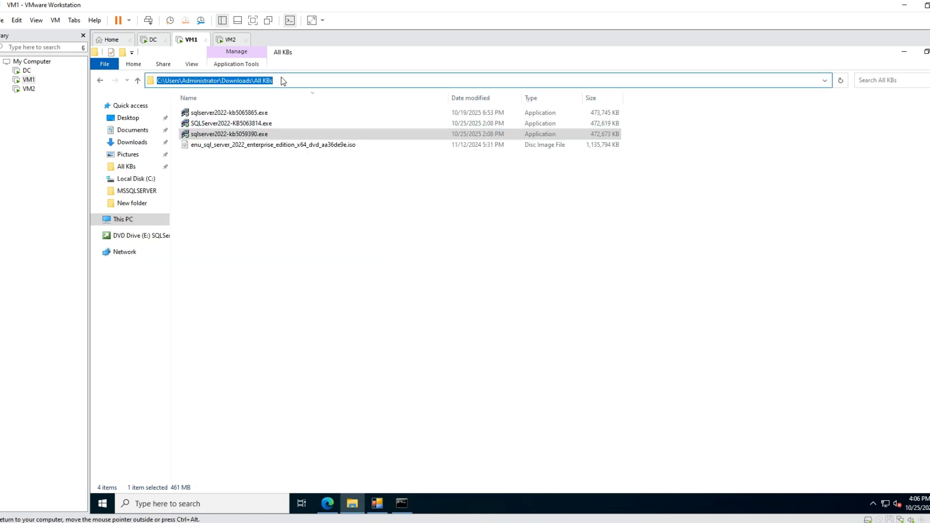
right_click(282, 82)
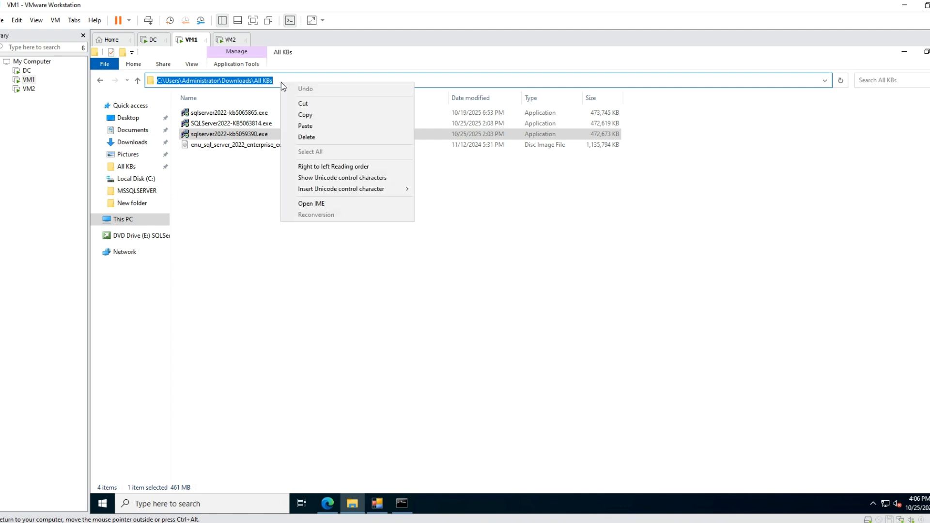
click(296, 116)
click(403, 504)
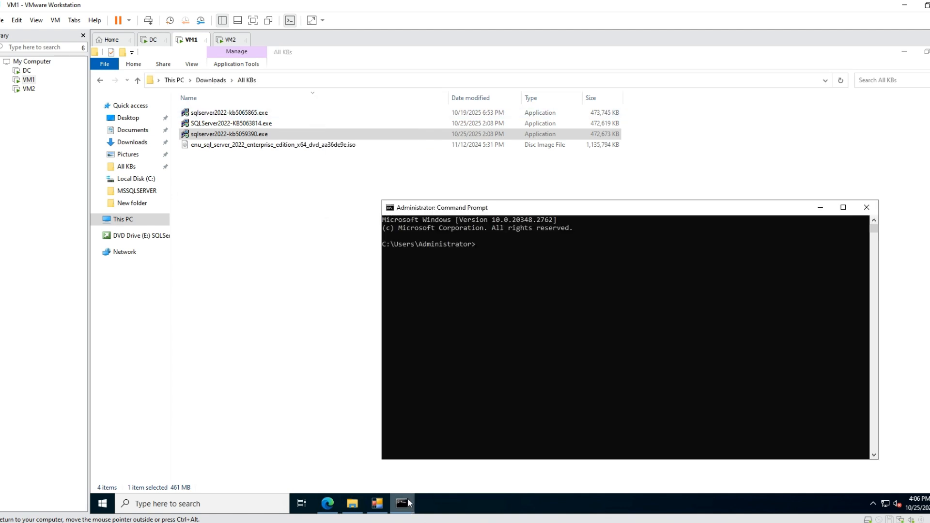
text(cd)
key(ctrl+v)
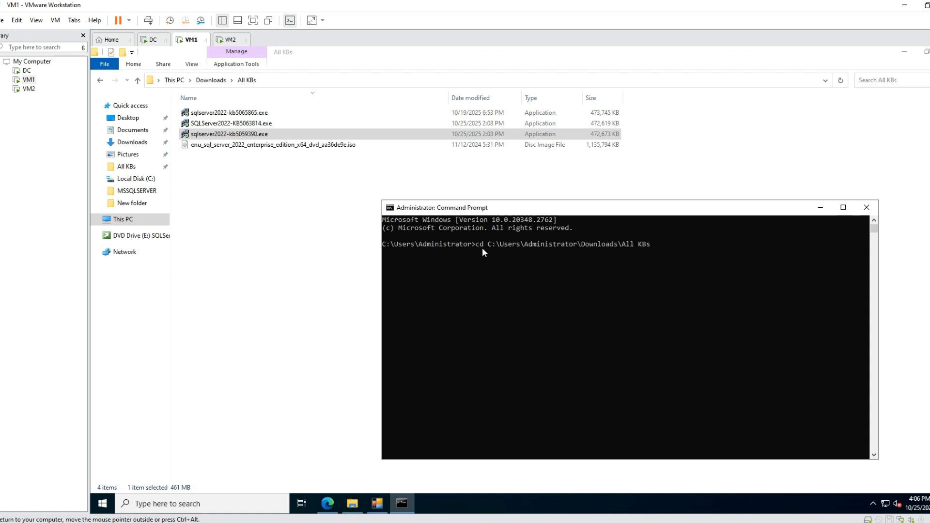
key(Return)
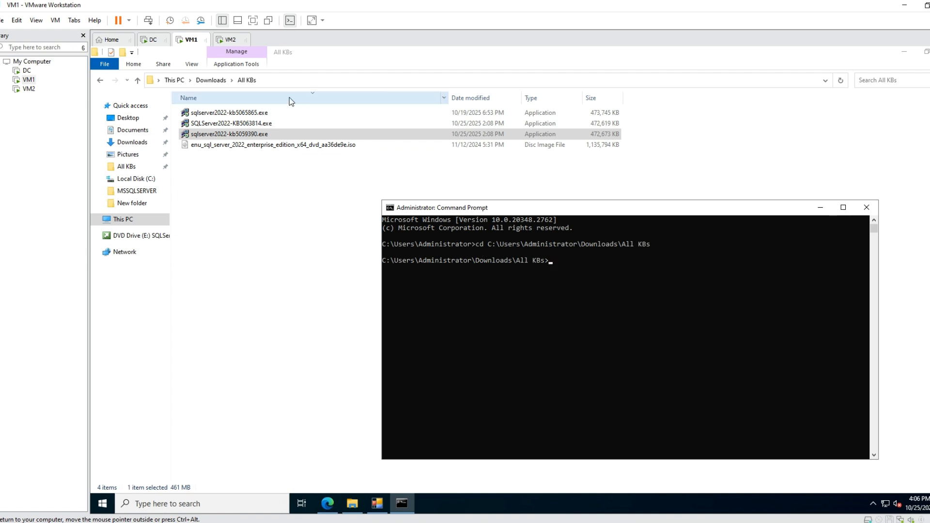
Run sqlserver2022-kb5059390.exe /x to start extraction, and move the extraction directory dialog aside.
text(sq)
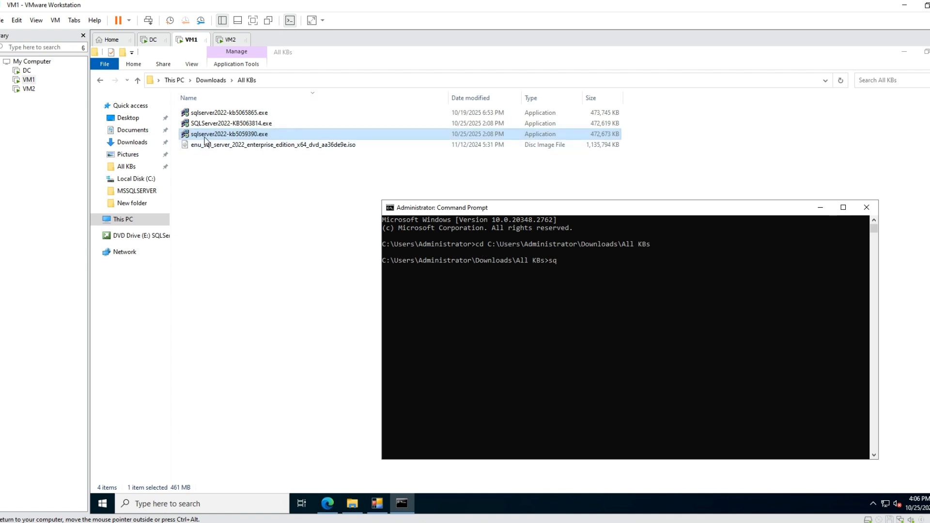
text(l)
key(Tab)
key(Return)
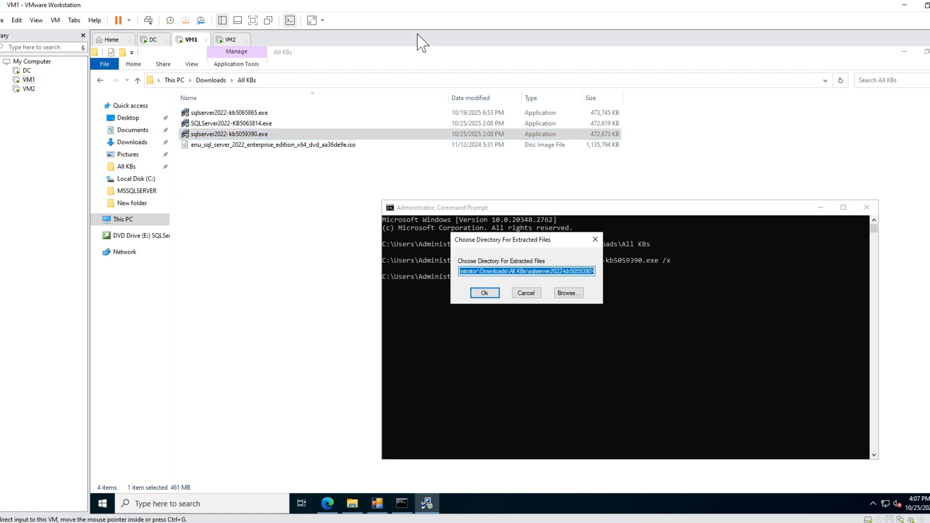
drag(498, 243, 379, 251)
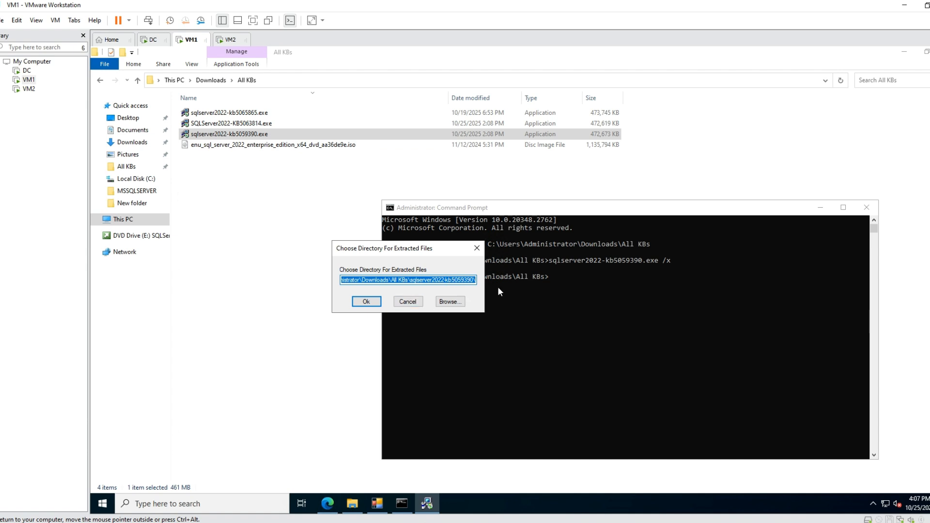
Create a new folder in All KBs and name it 5059390, copying the number from the update installer's file name.
right_click(216, 177)
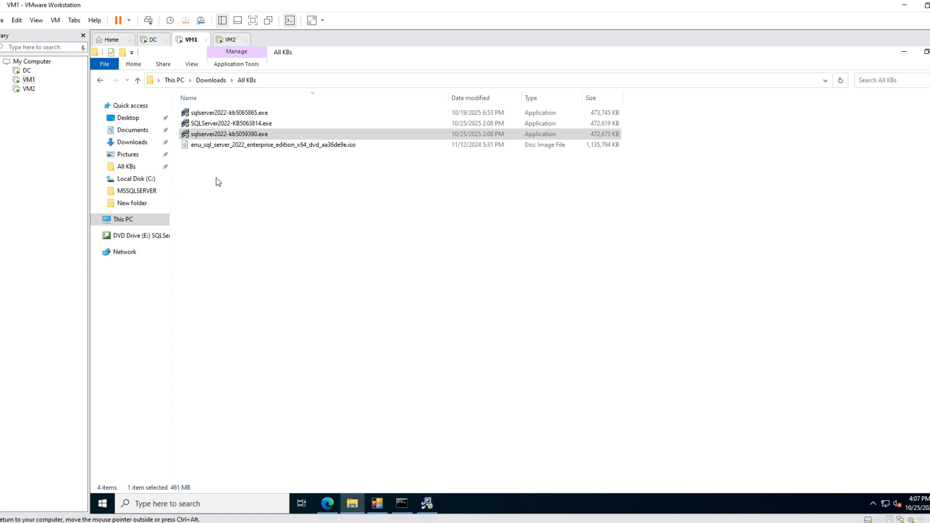
mouse_move(285, 316)
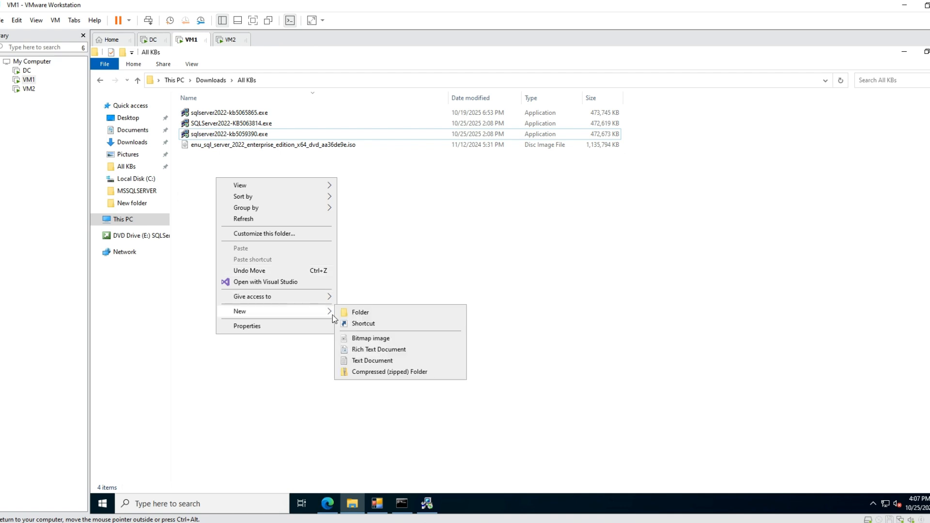
click(363, 314)
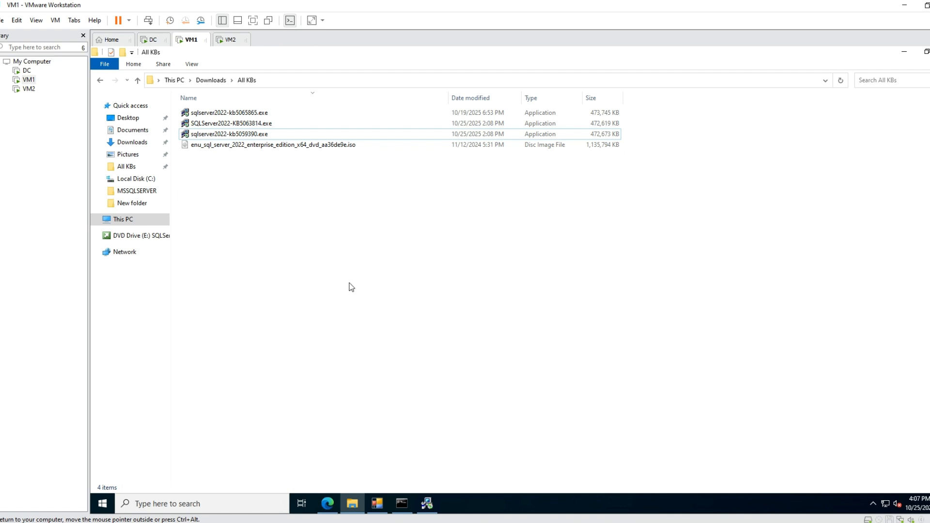
click(252, 138)
click(252, 137)
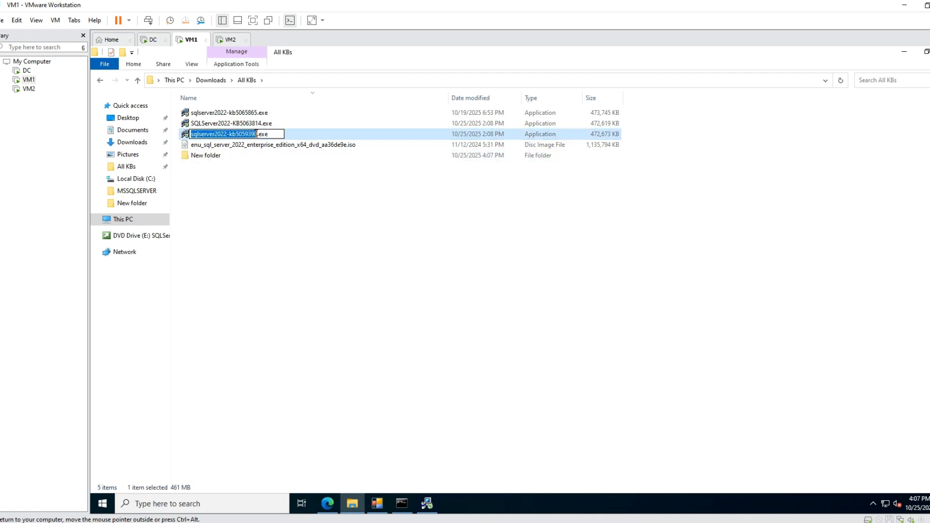
drag(257, 135, 237, 135)
click(212, 159)
click(211, 159)
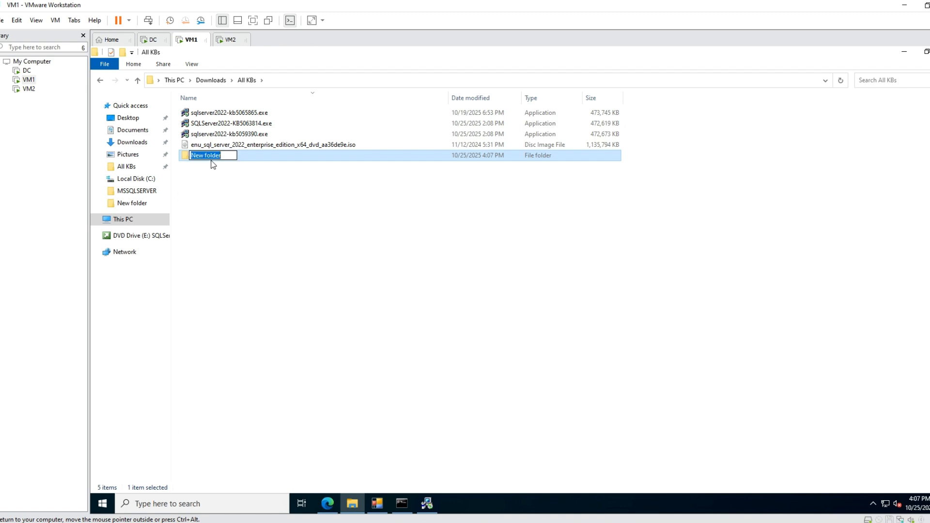
key(ctrl+v)
click(260, 145)
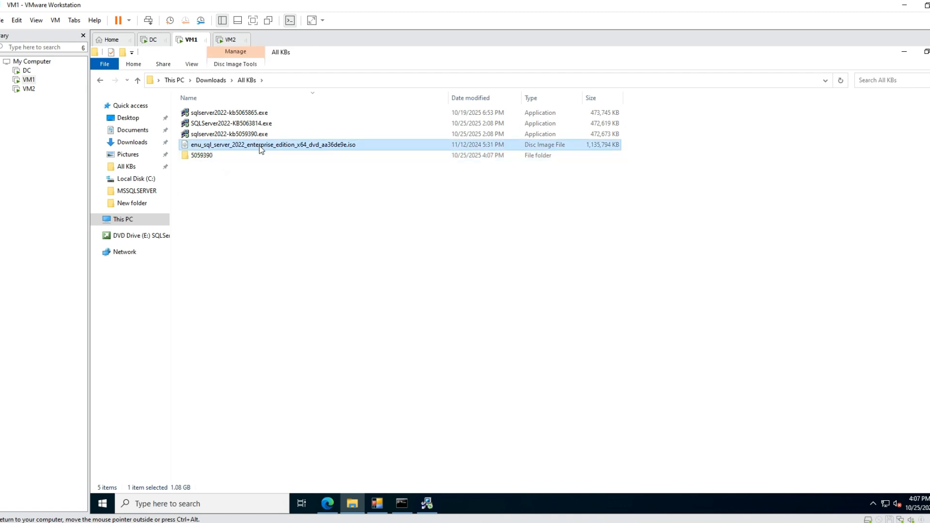
click(246, 134)
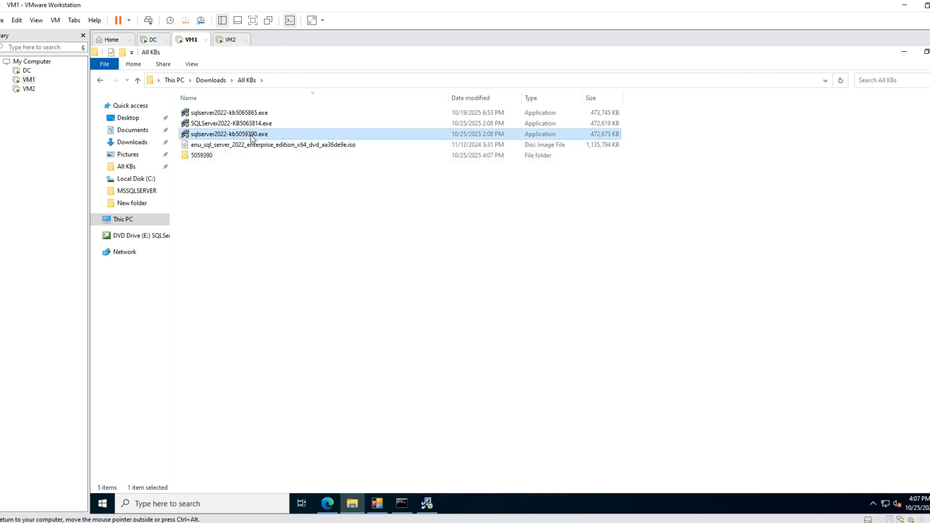
Set the extraction directory to the 5059390 folder in Downloads\All KBs and extract the KB5059390 update files there.
click(196, 156)
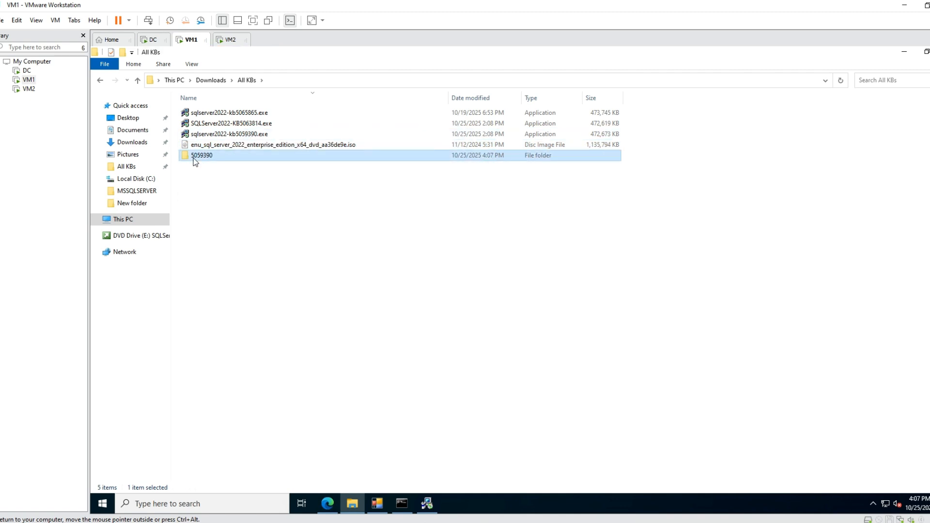
click(429, 506)
click(450, 301)
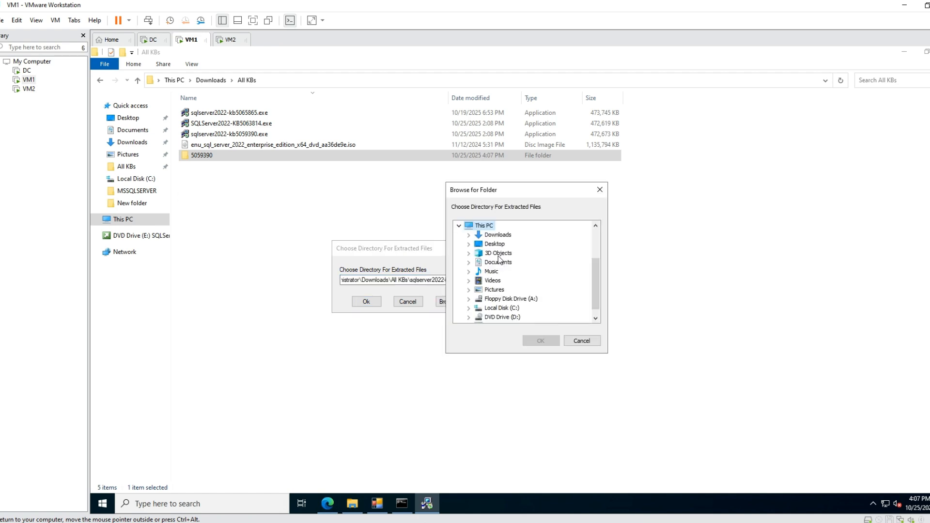
double_click(500, 236)
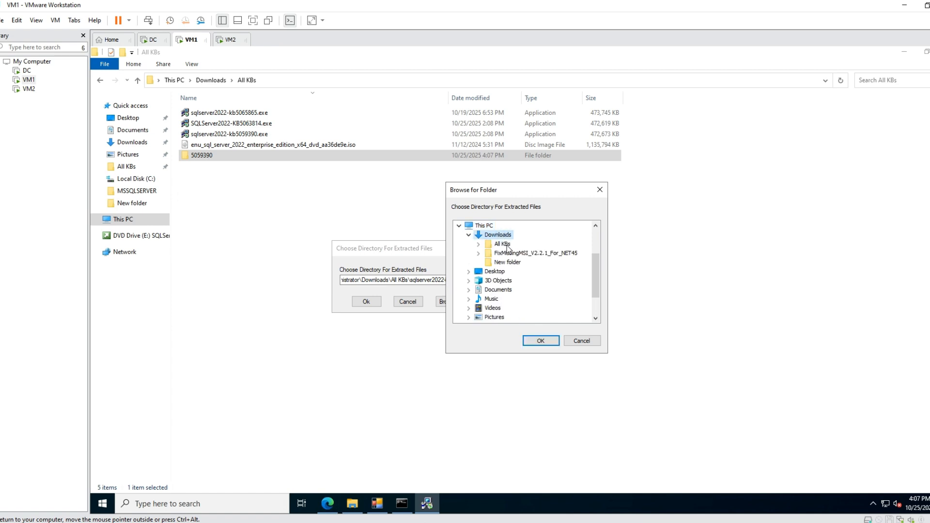
double_click(503, 244)
click(512, 254)
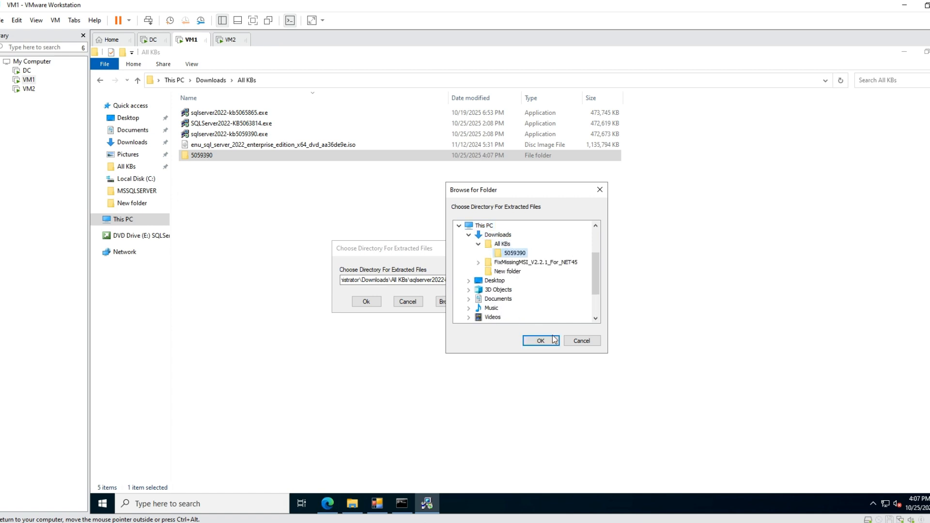
click(551, 342)
click(364, 302)
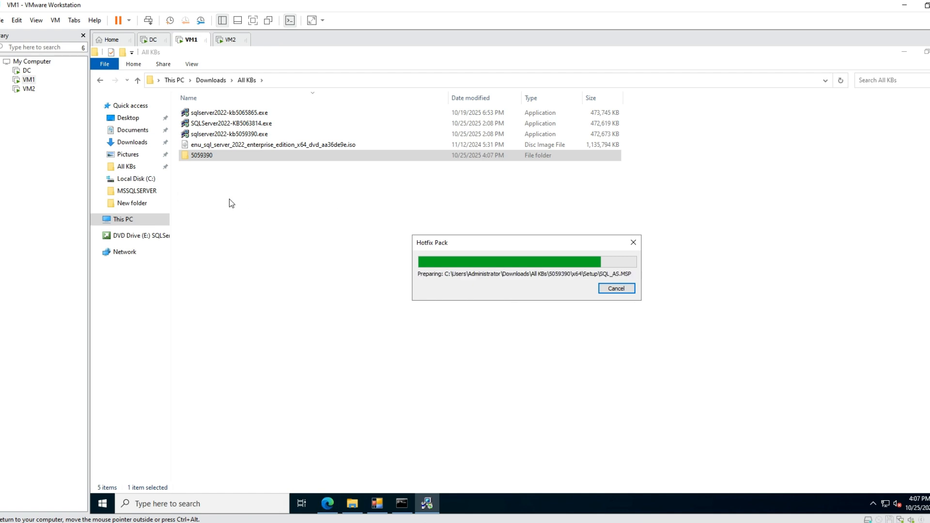
Create another new folder in All KBs for the KB5063814 update files.
right_click(224, 186)
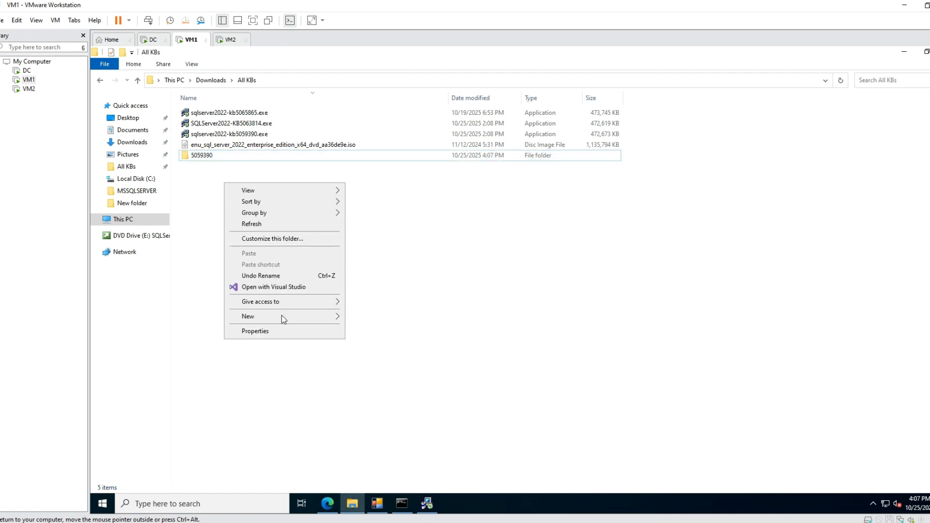
click(259, 113)
click(259, 124)
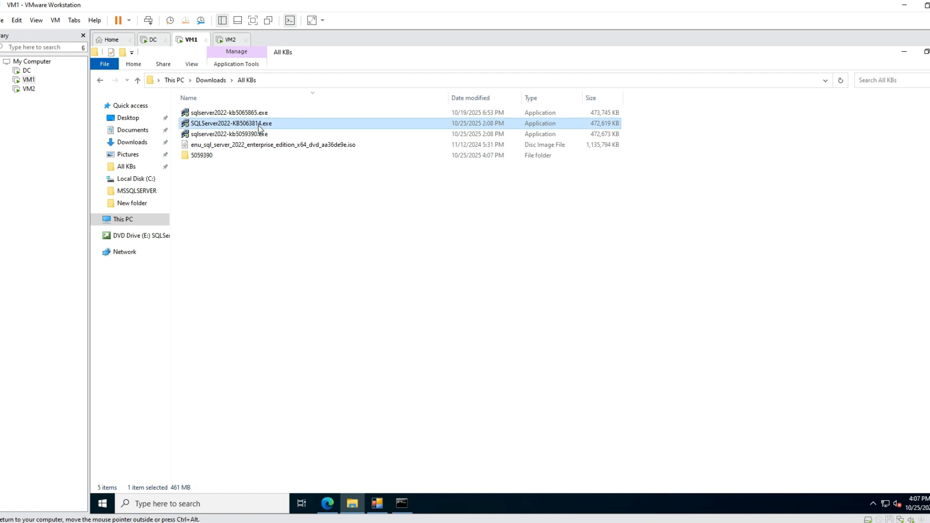
right_click(253, 209)
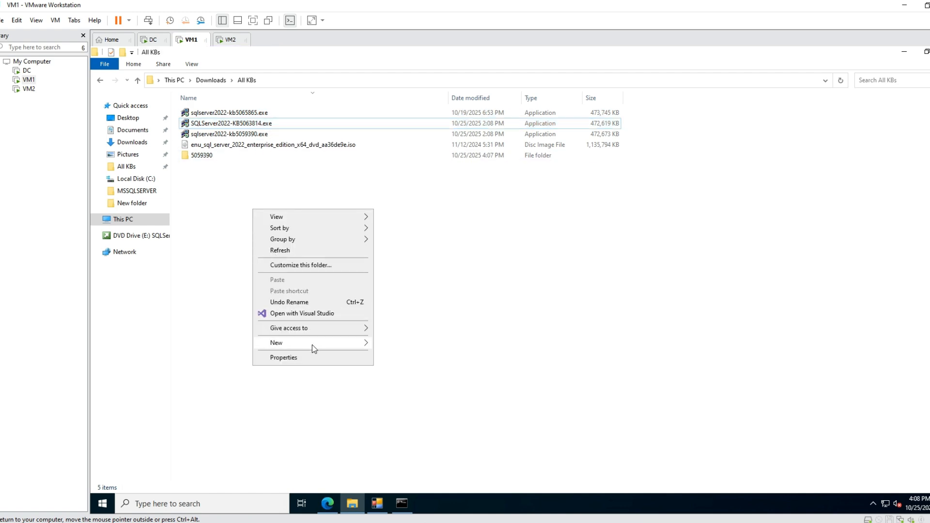
mouse_move(312, 345)
click(405, 347)
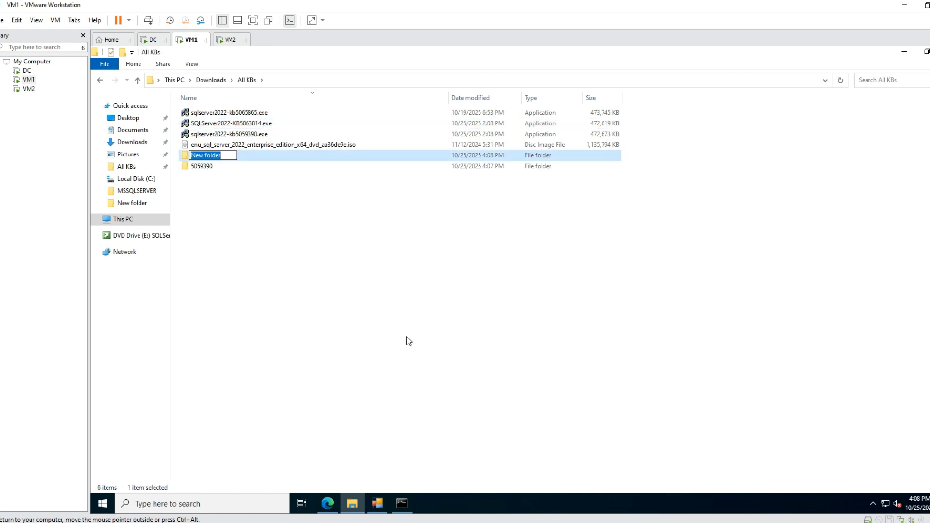
Rename the new folder as 5063814, copying the number from the SQLServer2022-KB5063814.exe file name and removing the KB prefix.
click(247, 124)
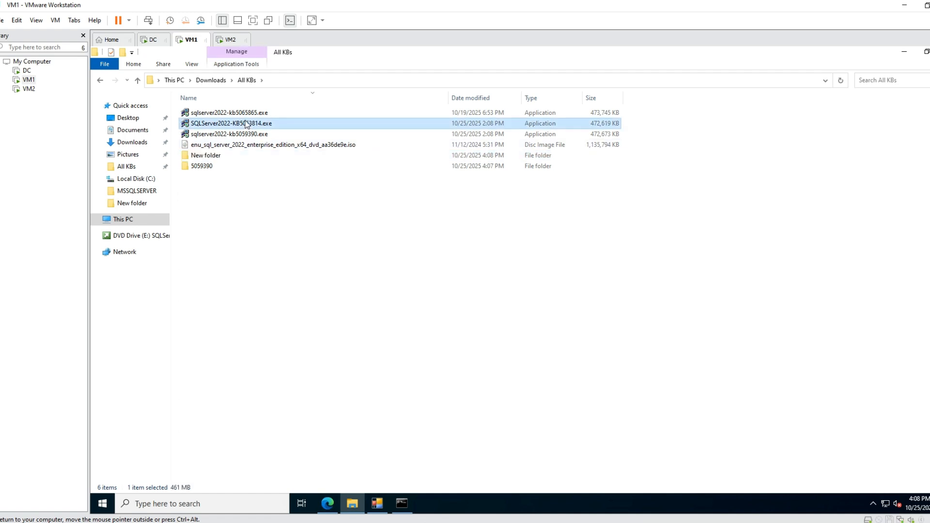
click(247, 124)
click(262, 122)
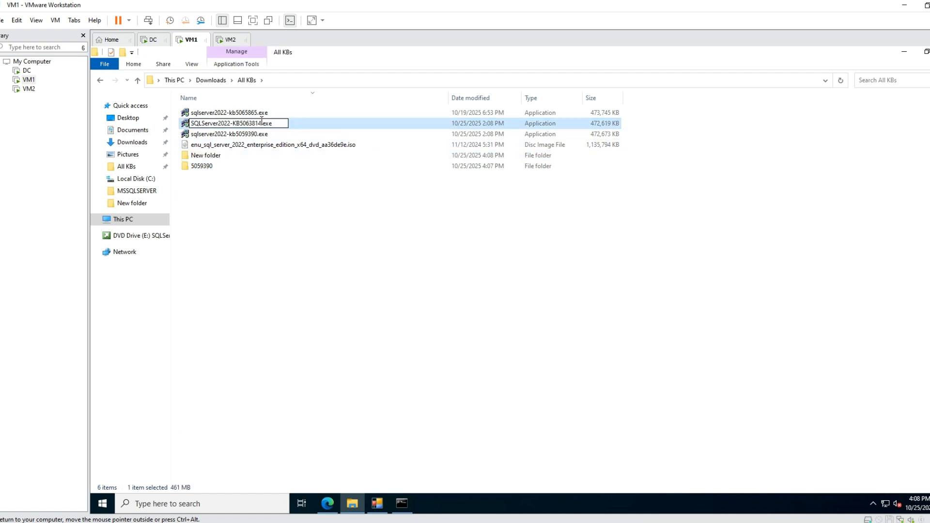
drag(261, 122, 234, 124)
key(ctrl+c)
click(218, 154)
click(218, 154)
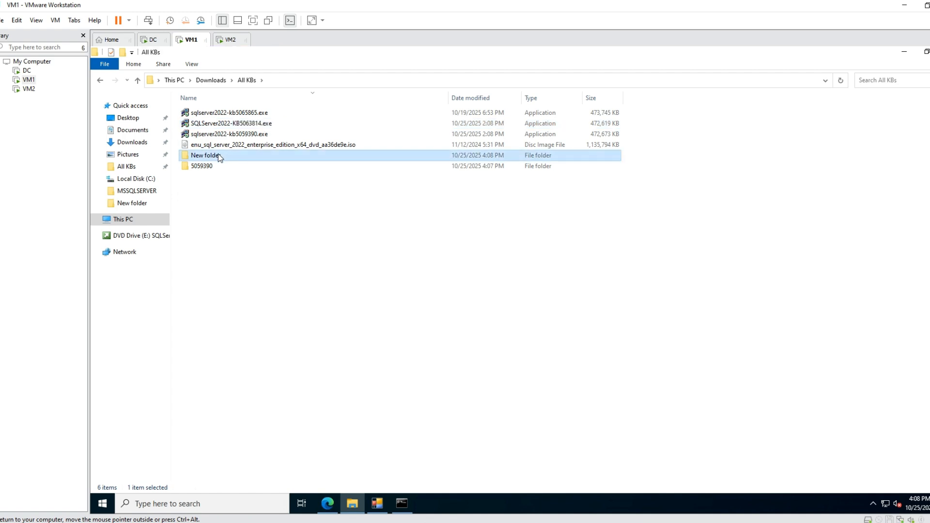
click(218, 153)
key(ctrl+v)
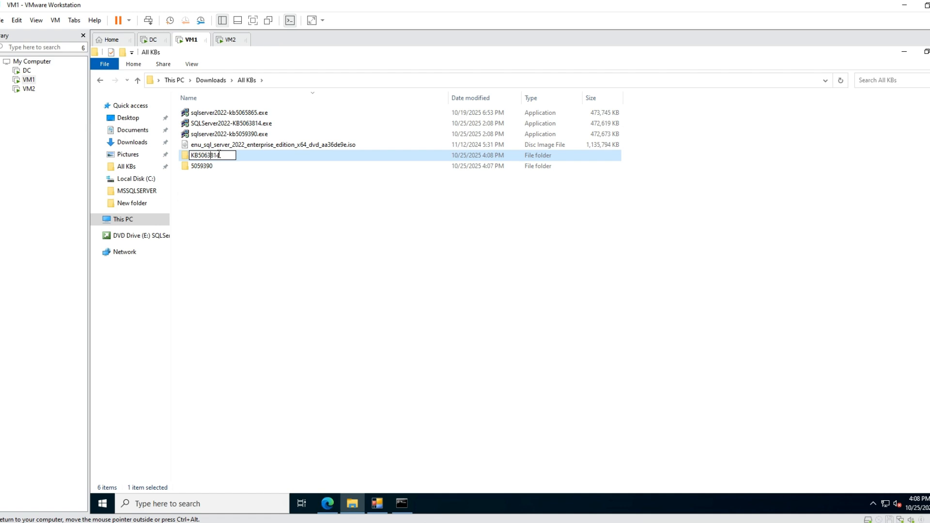
key(BackSpace)
key(BackSpace)
key(Return)
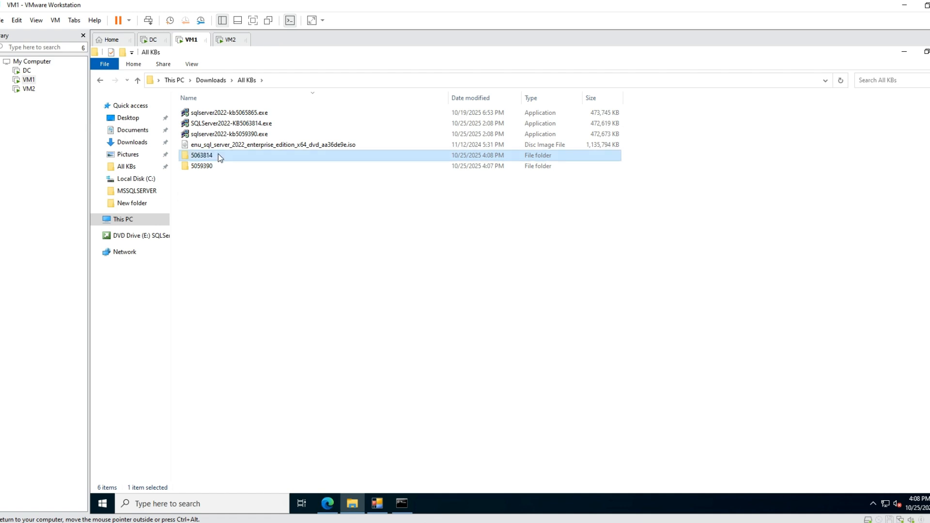
Switch to Command Prompt and run SQLServer2022-KB5063814.exe /x to start extracting the update.
click(401, 503)
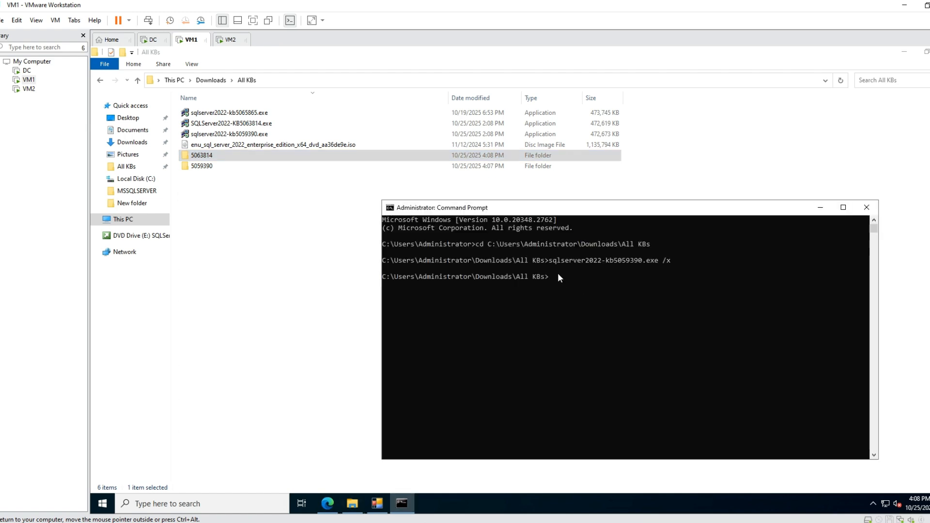
text(sql)
key(Tab)
key(Tab)
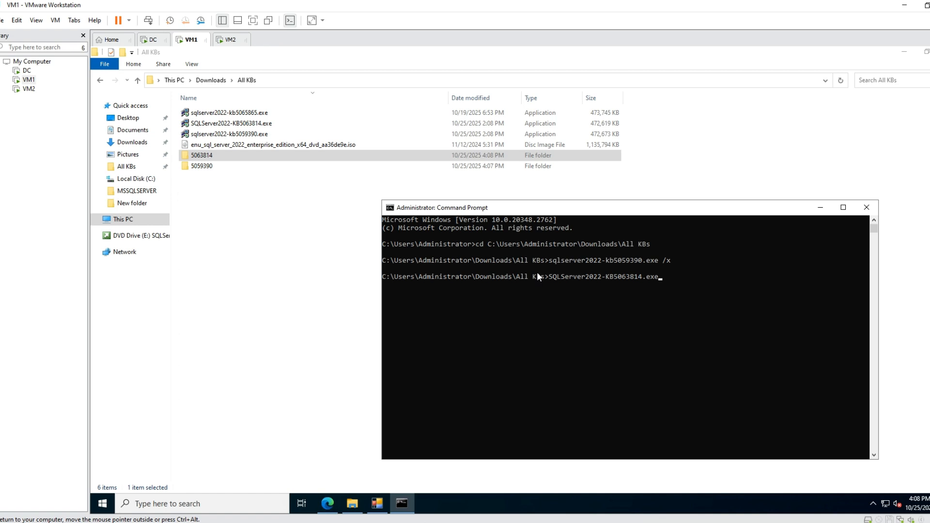
text(/x)
key(Return)
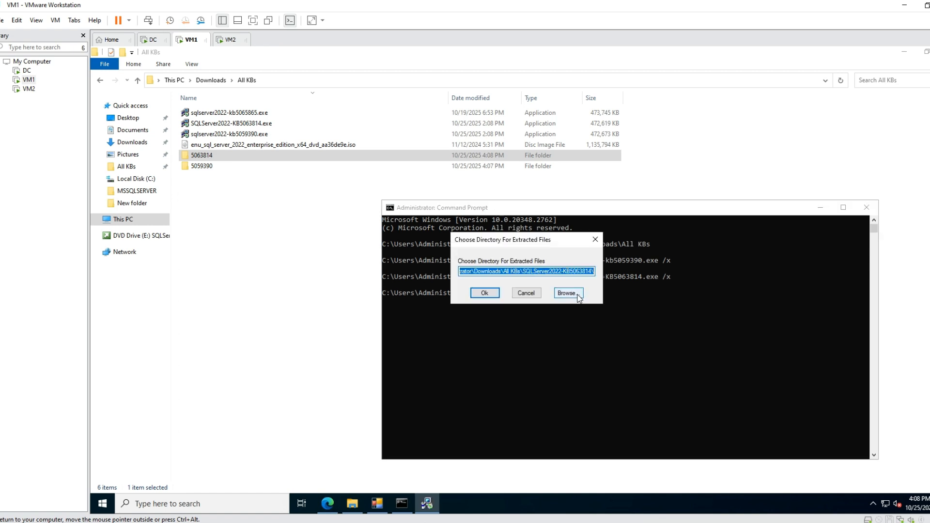
Set the extraction directory to the 5063814 folder in Downloads\All KBs and extract the KB5063814 update files there.
click(578, 296)
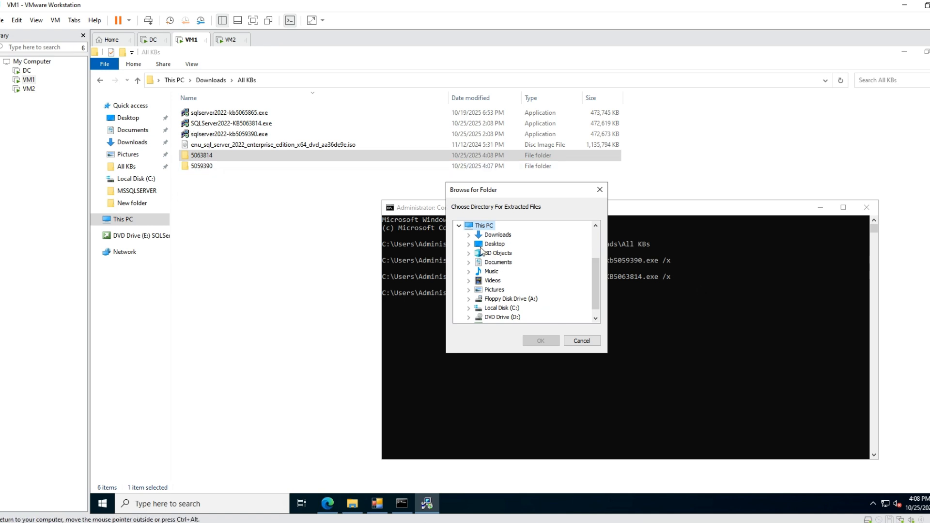
click(470, 235)
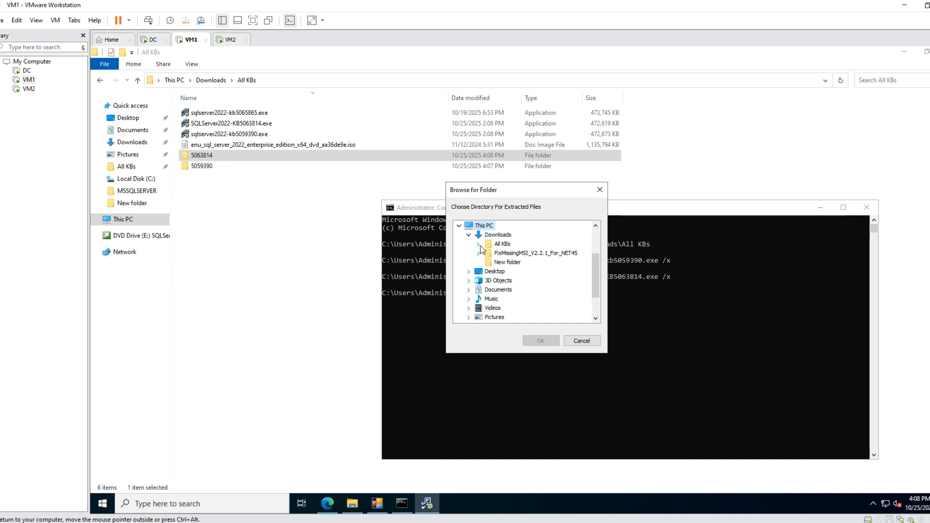
click(479, 245)
click(514, 254)
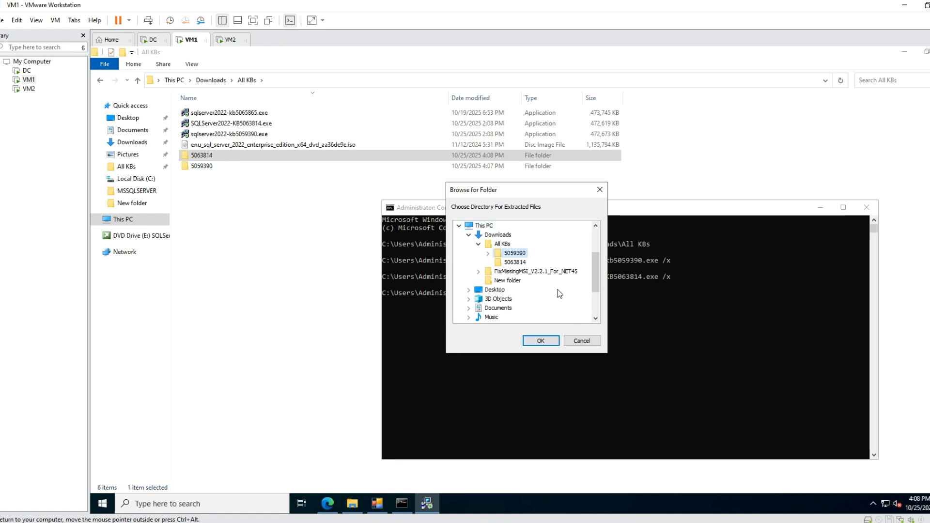
click(516, 262)
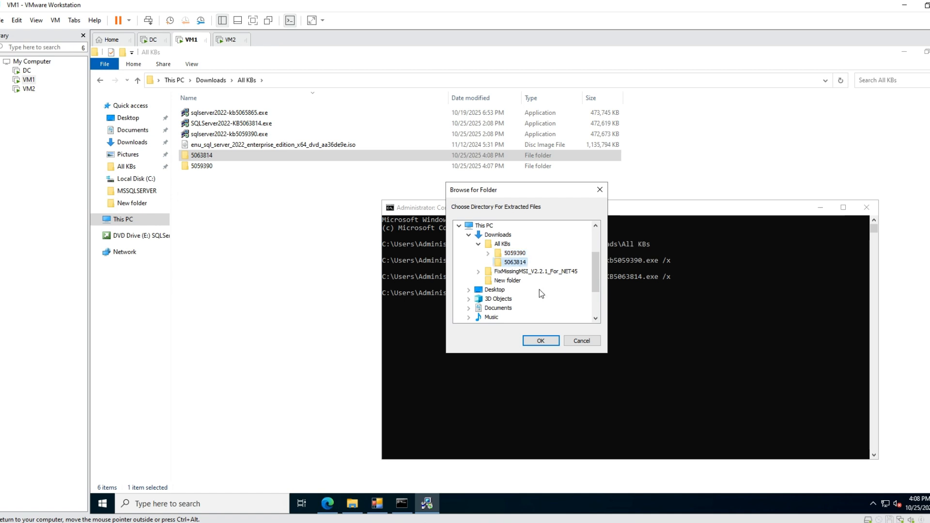
click(541, 341)
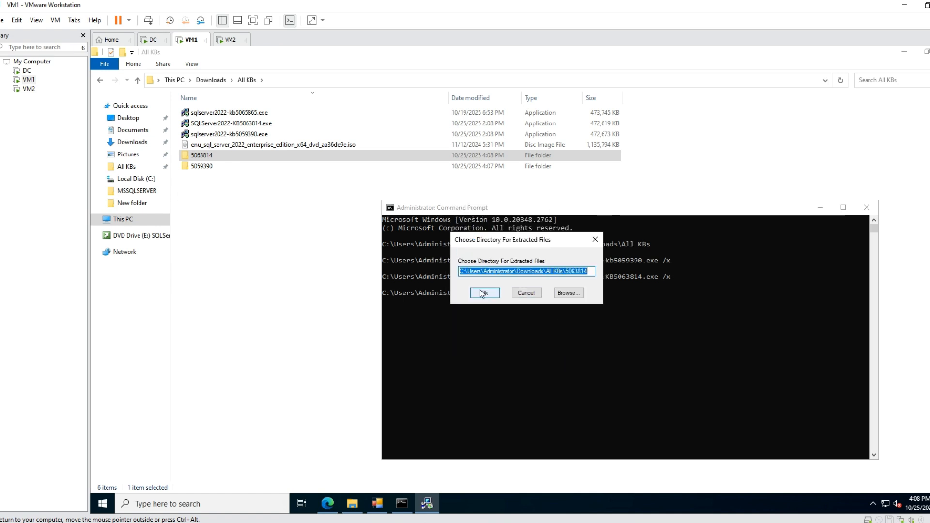
click(482, 293)
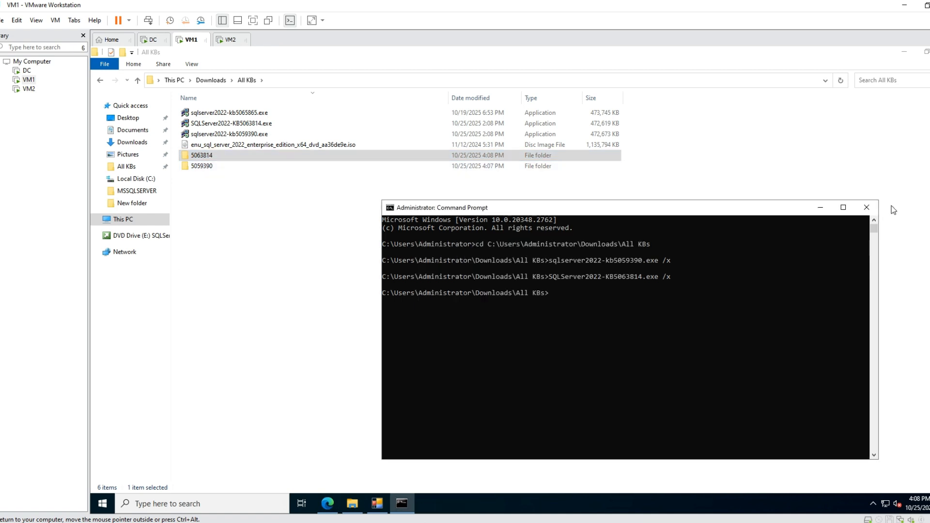
Switch to FixMissingMSI and start a new scan, opening the folder browser for its setup source.
click(206, 170)
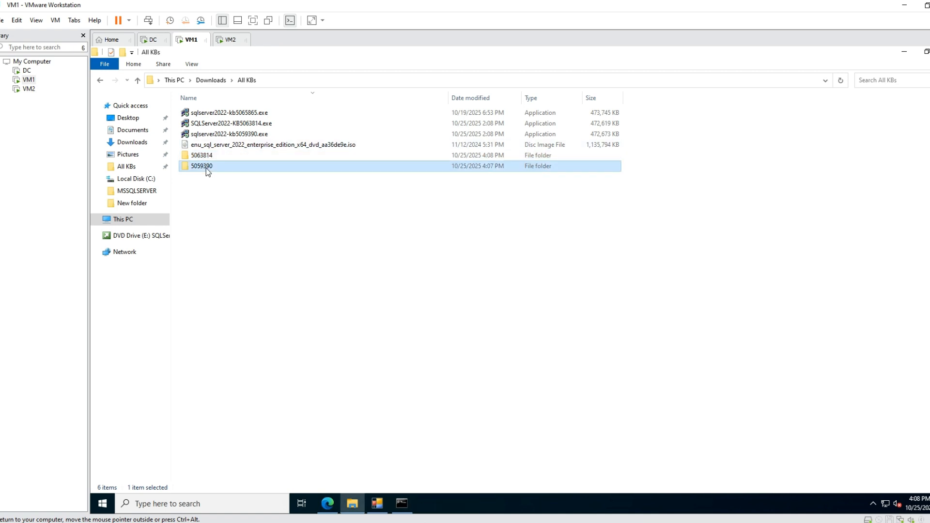
click(387, 506)
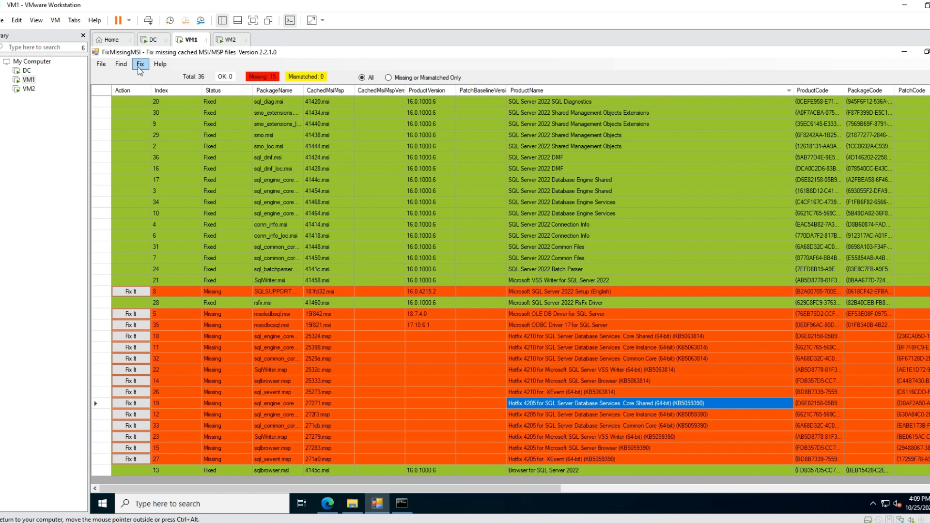
click(101, 65)
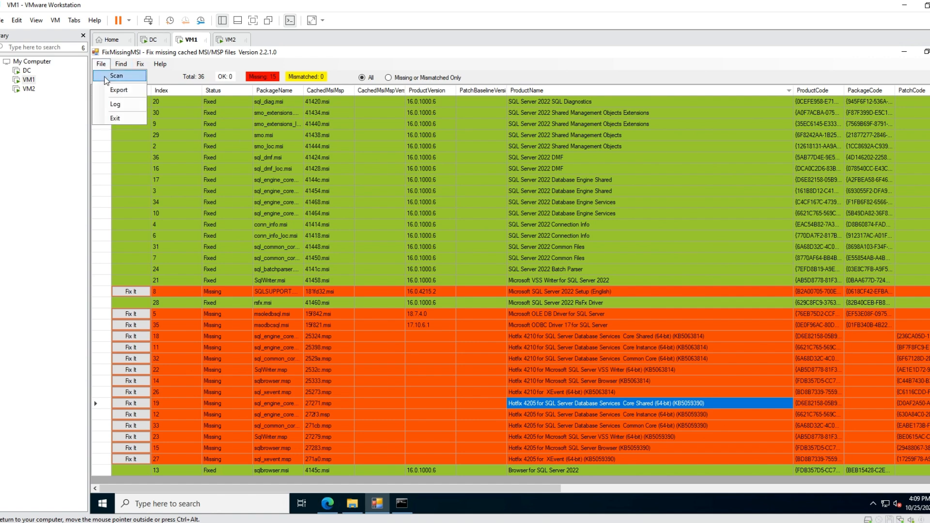
click(104, 76)
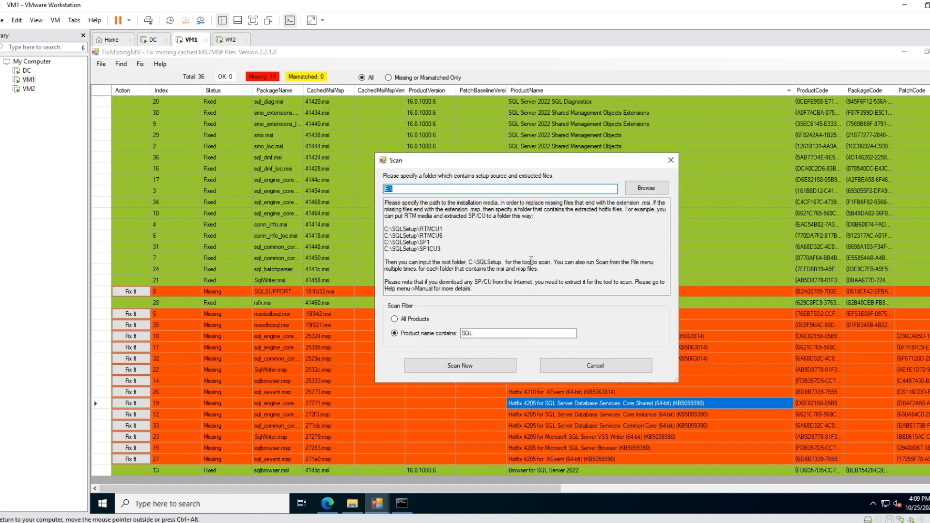
click(645, 188)
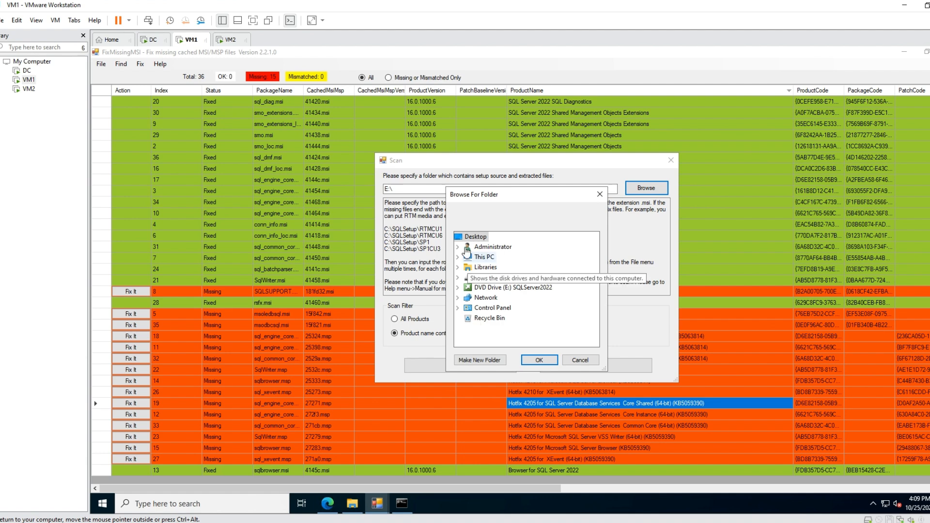
Set the scan source to the 5059390 folder in Downloads\All KBs and run the scan for product names containing SQL.
click(458, 257)
scroll(552, 286, down, 2)
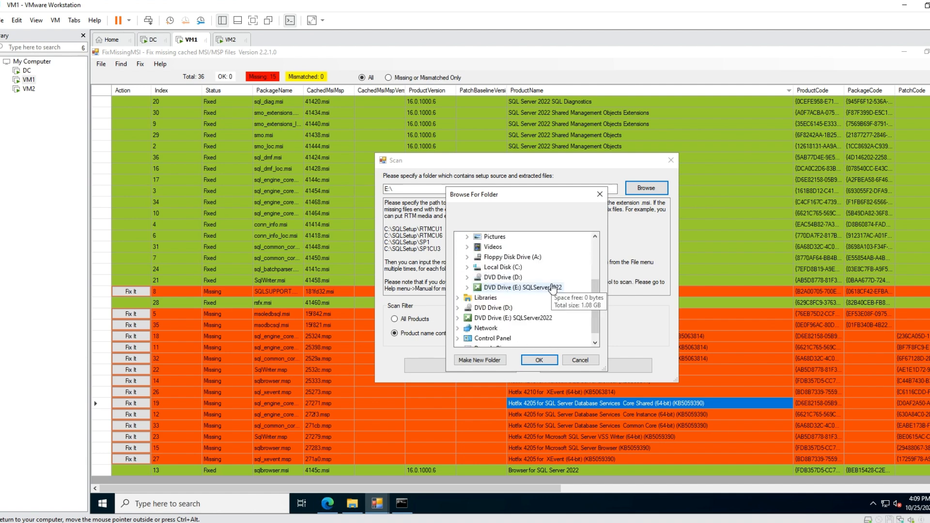
scroll(547, 290, up, 2)
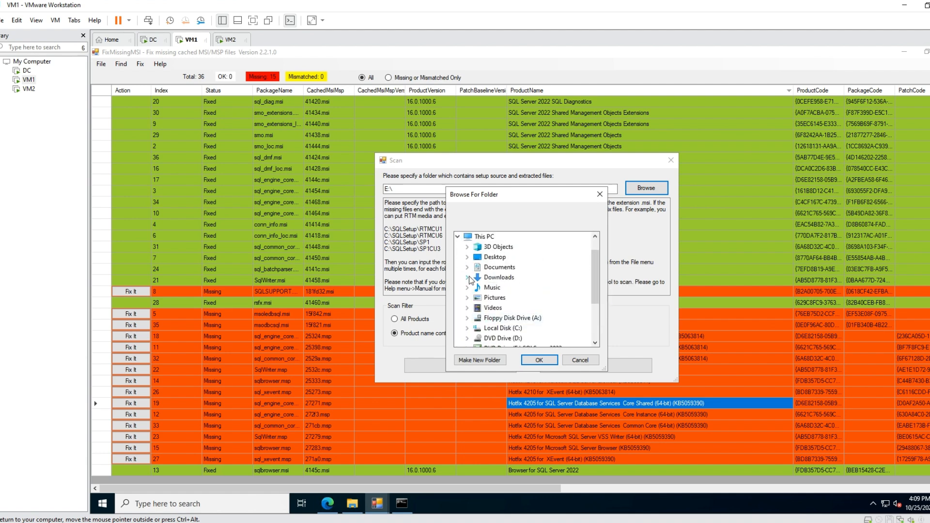
click(467, 278)
click(477, 287)
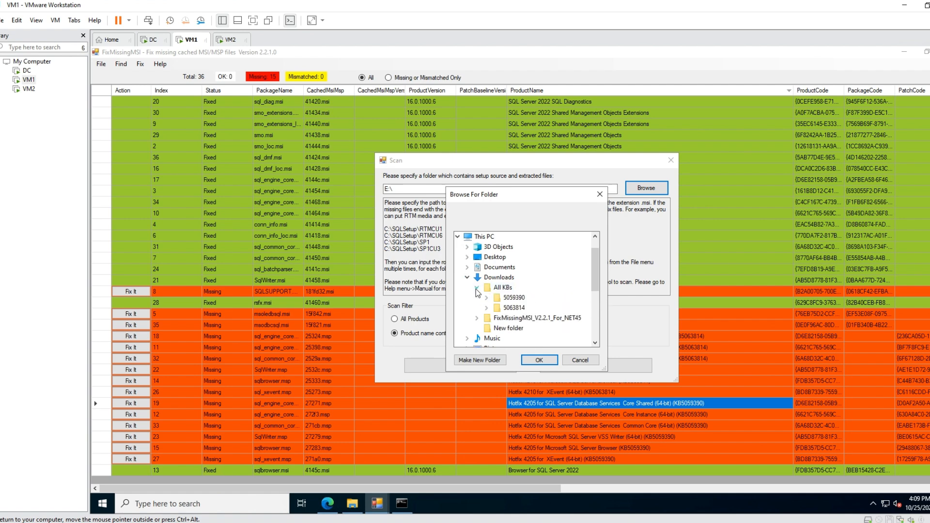
double_click(514, 297)
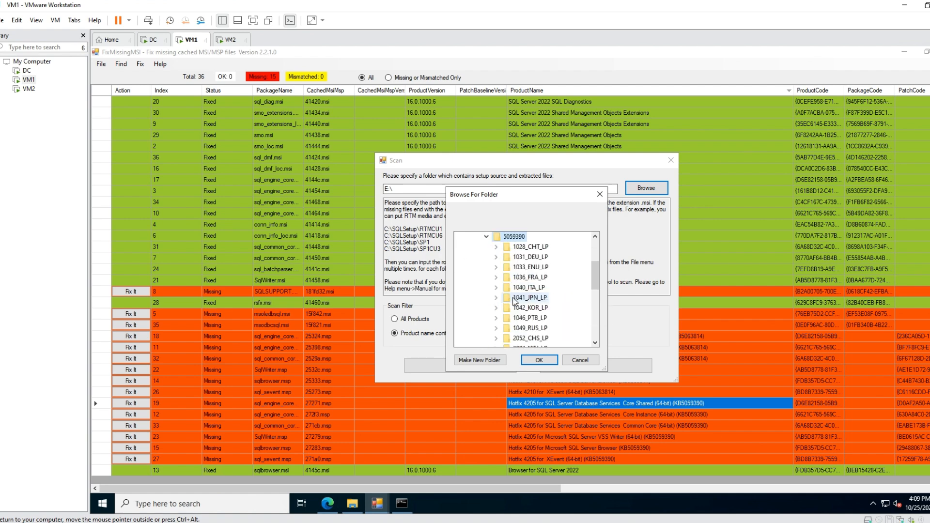
scroll(514, 242, down, 2)
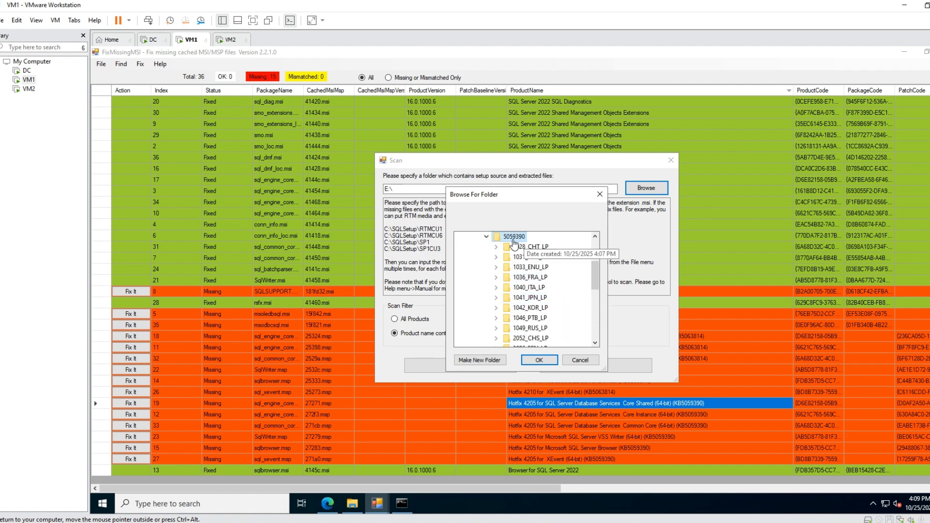
click(541, 361)
click(475, 365)
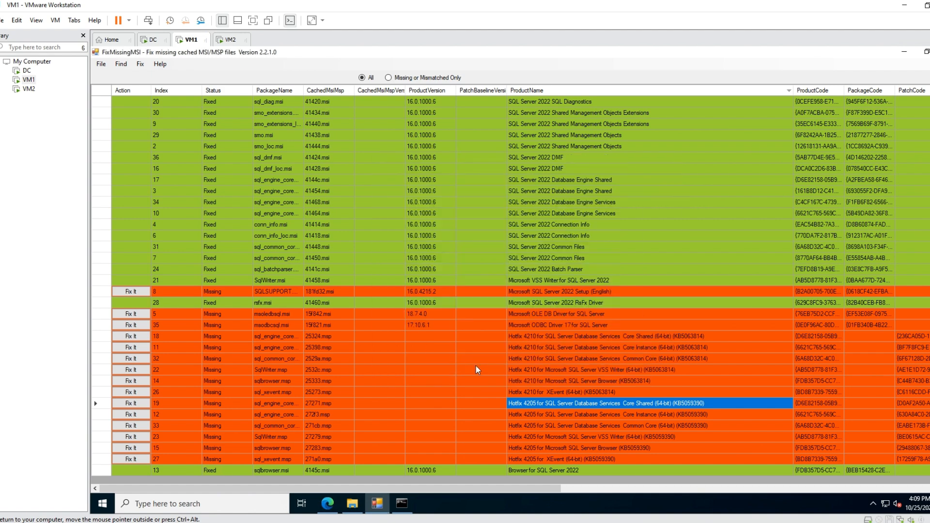
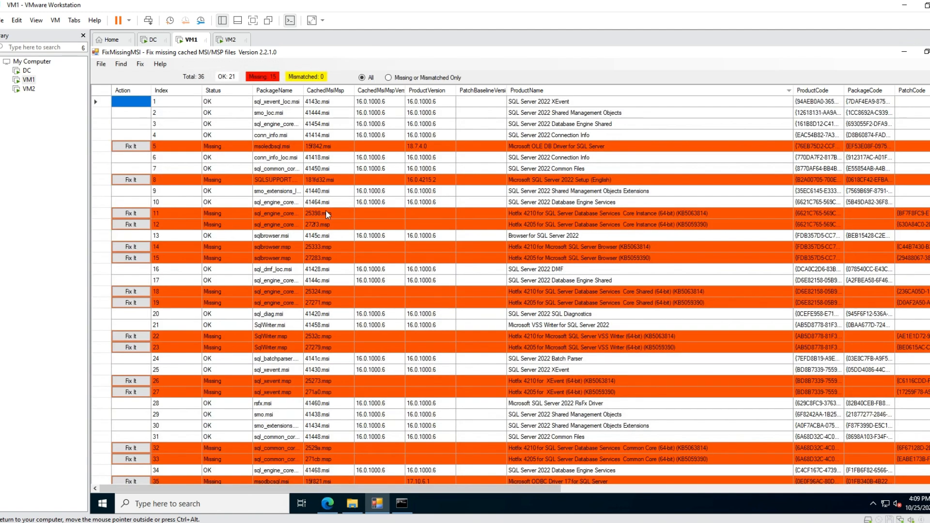
Try to sort the scan results by the Action column and quit FixMissingMSI.
scroll(471, 269, down, 2)
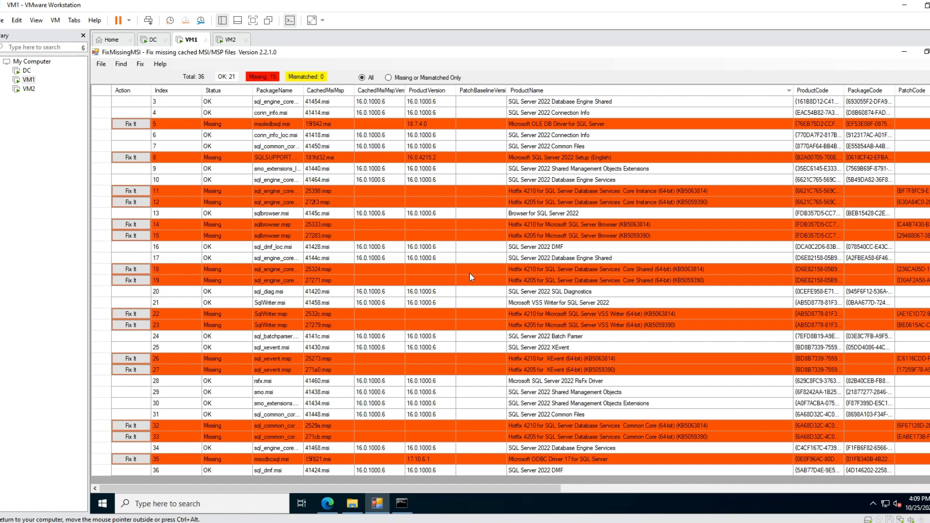
scroll(471, 274, up, 2)
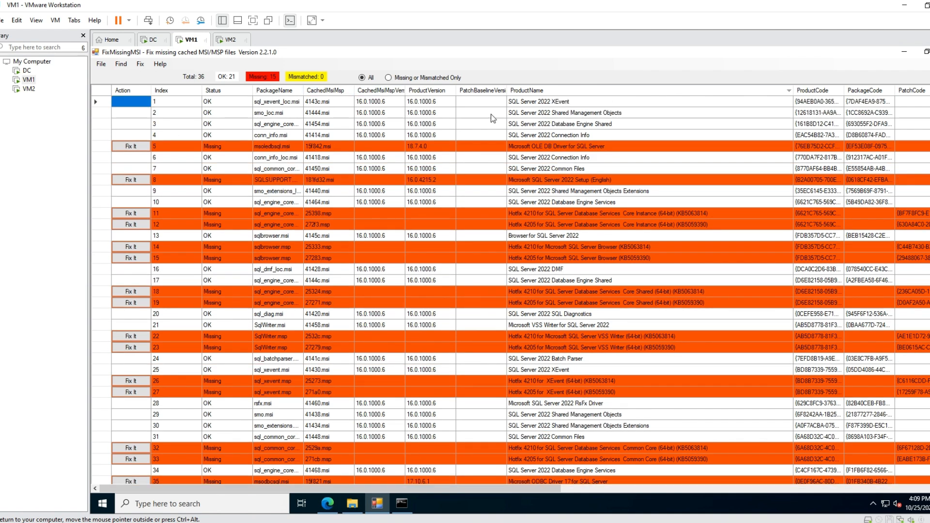
click(142, 91)
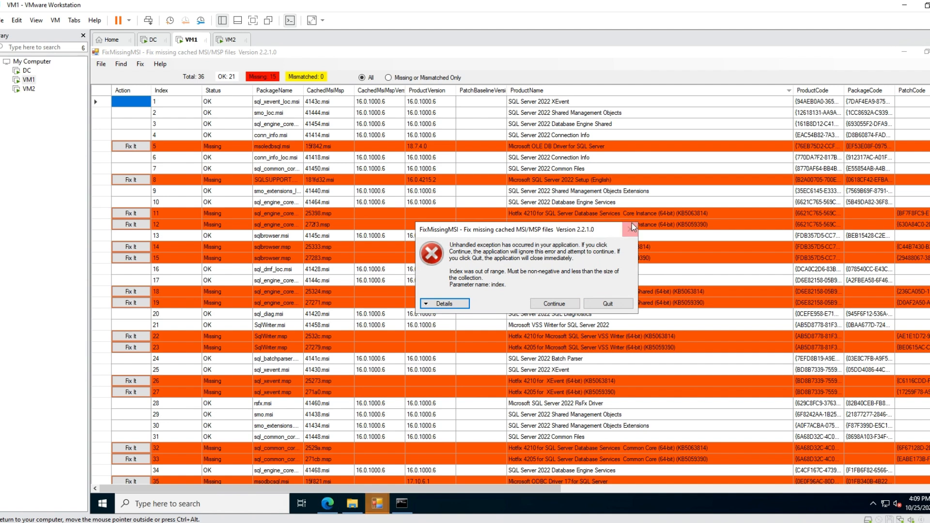
click(621, 305)
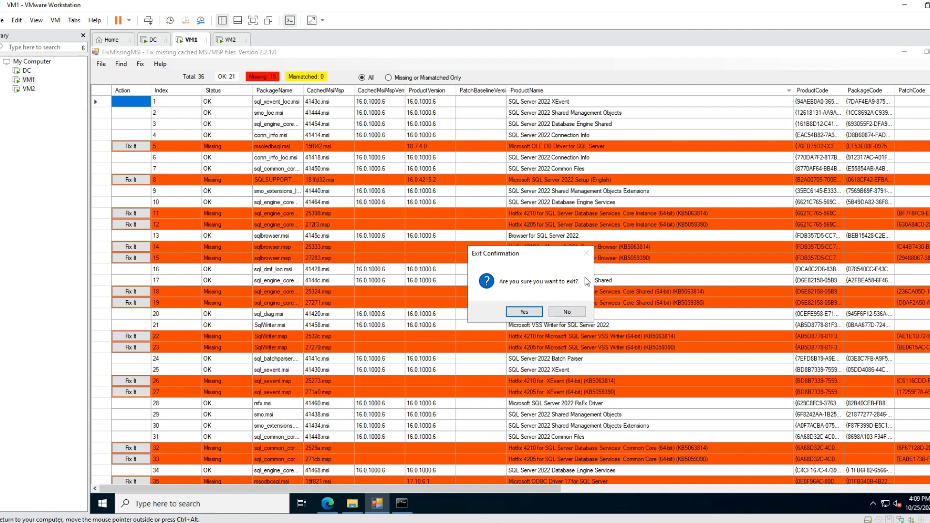
click(572, 312)
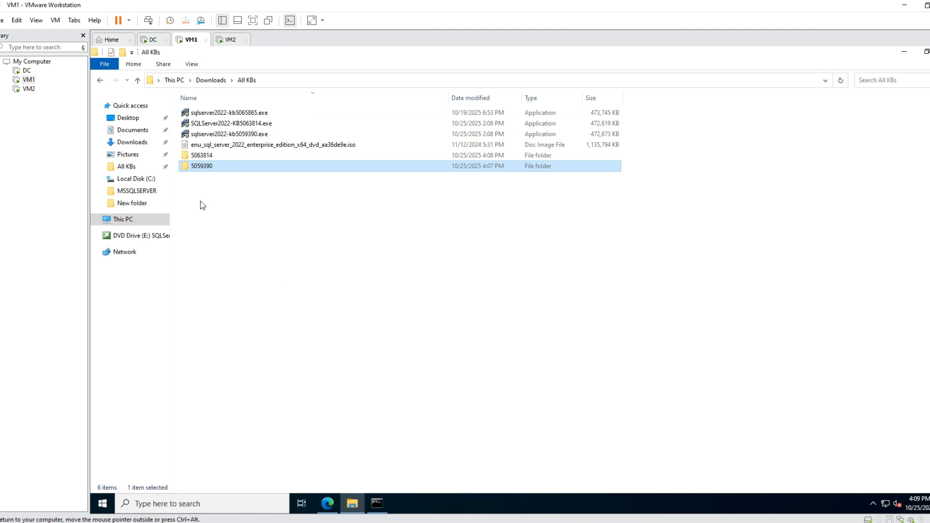
Relaunch FixMissingMSI.exe from the FixMissingMSI_V2.2.1_For_NET45 folder in Downloads.
click(132, 142)
click(232, 175)
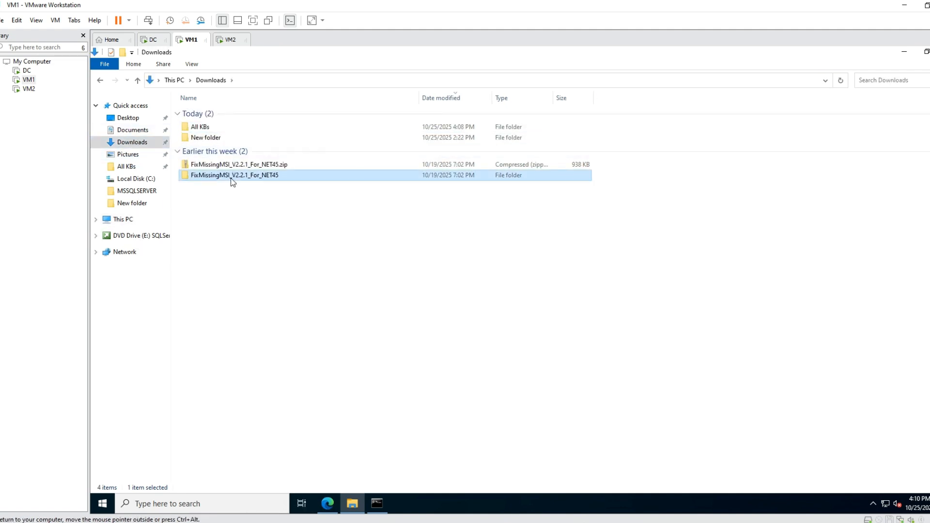
double_click(231, 179)
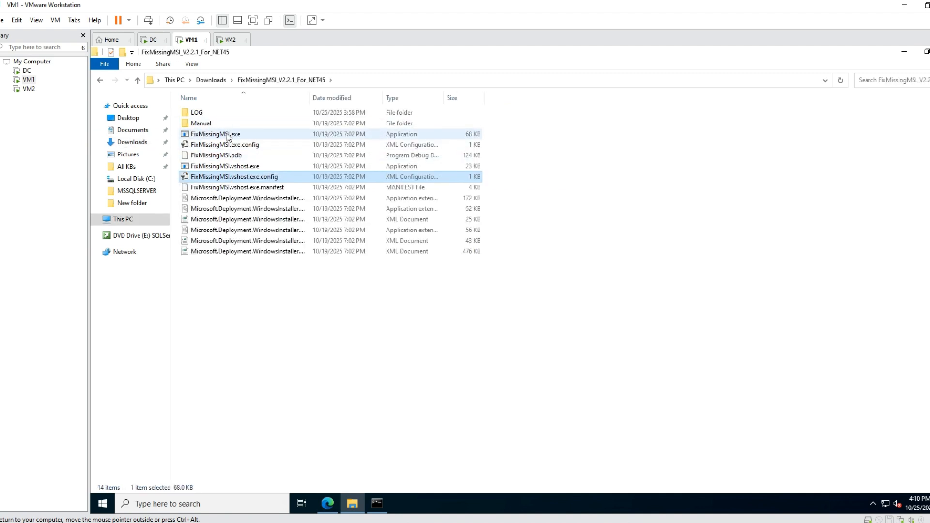
right_click(227, 135)
click(264, 152)
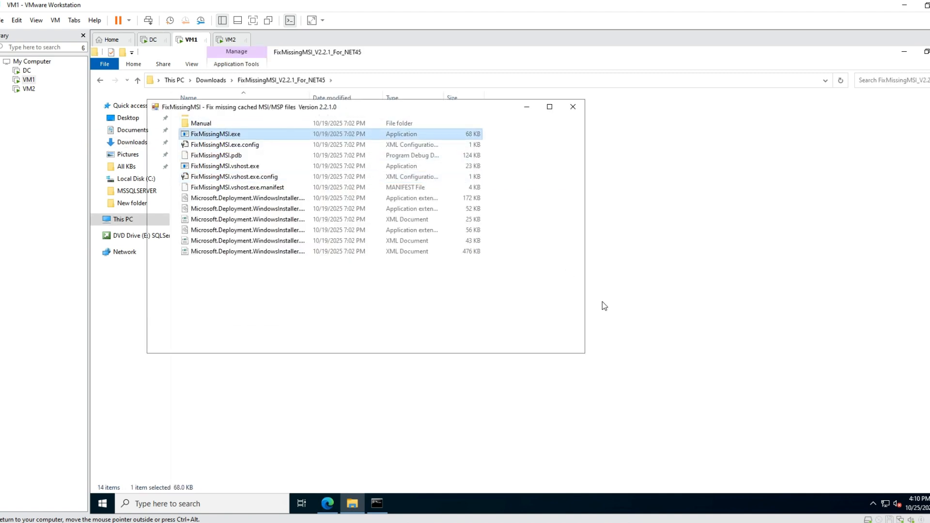
Scan product names containing SQL with the 5059390 folder in Downloads\All KBs as setup source, and maximize the results window.
click(485, 146)
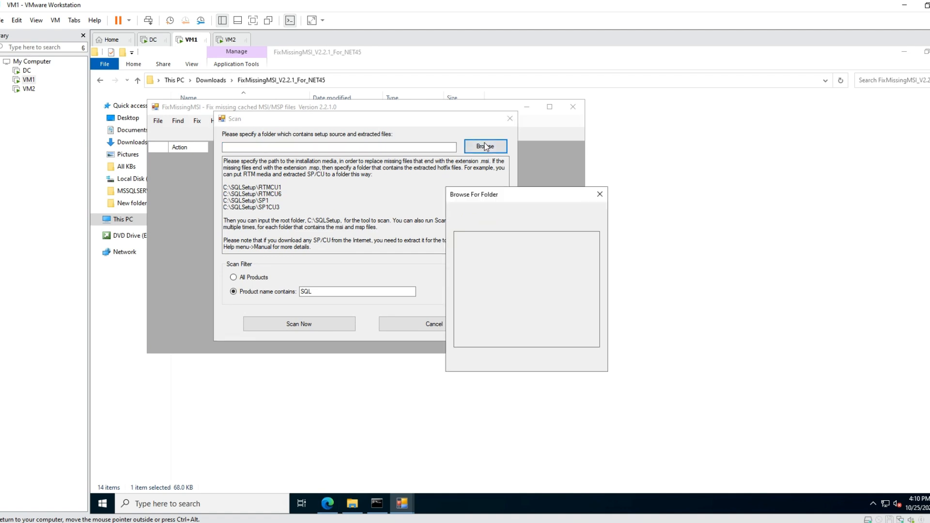
click(457, 257)
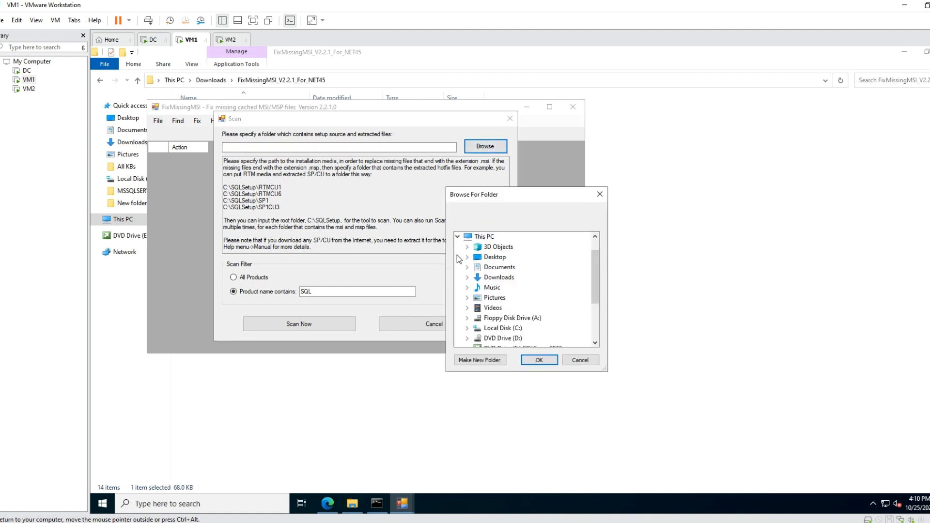
click(467, 278)
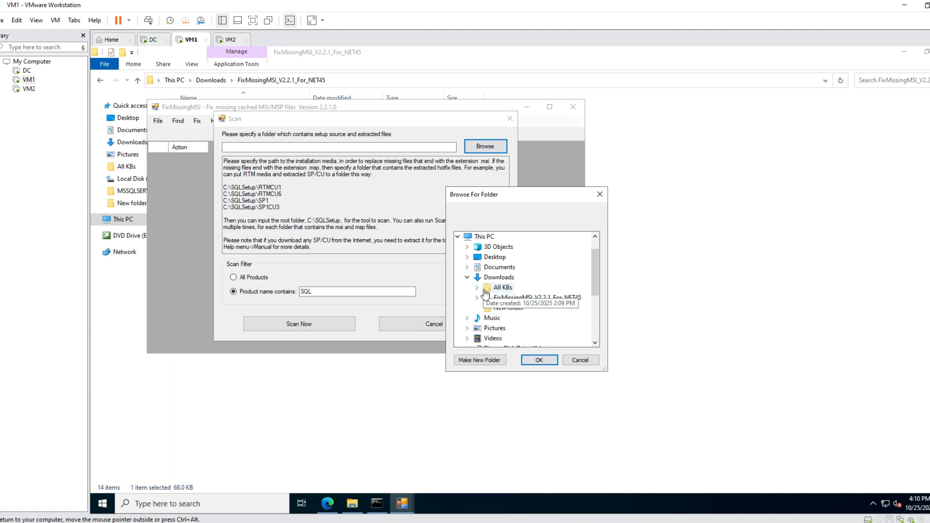
click(476, 288)
double_click(523, 300)
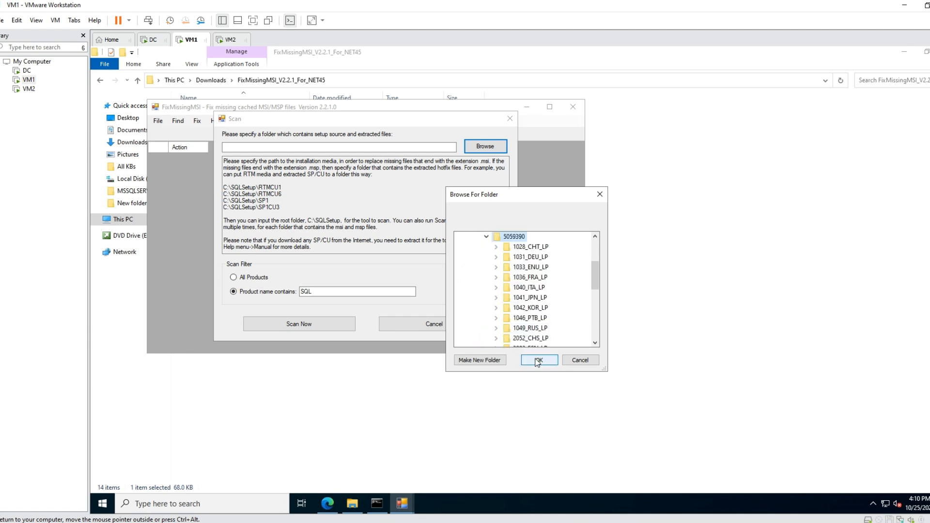
click(530, 357)
click(296, 324)
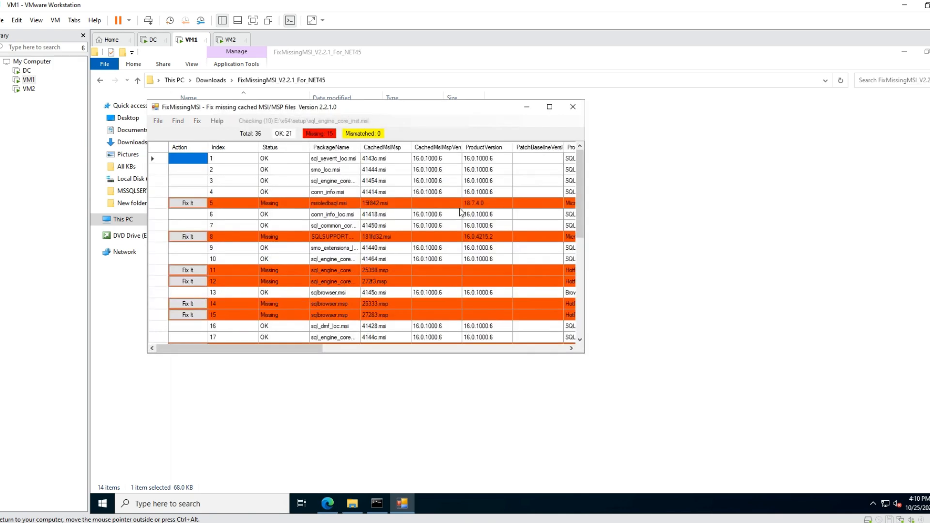
click(550, 106)
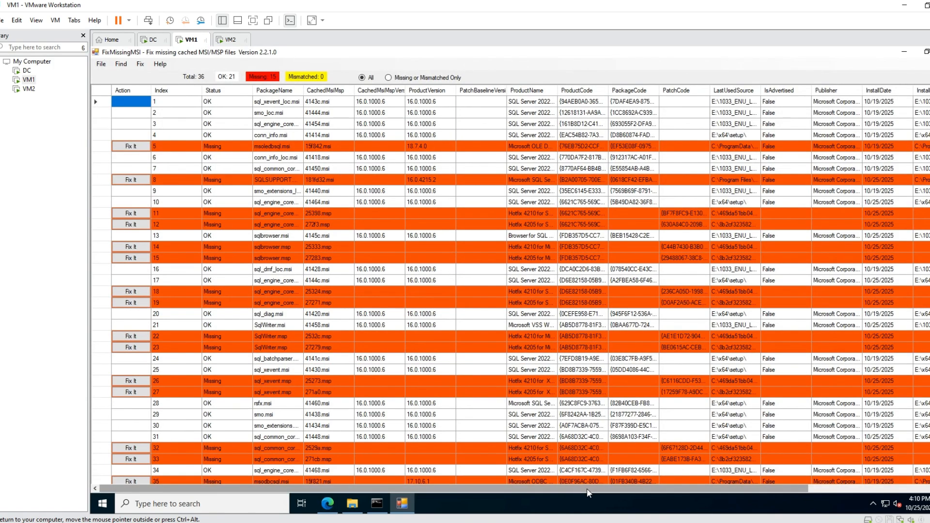
Widen the FixCommand column enough to read the copy commands and sort the scan results by FixCommand.
drag(586, 490, 737, 487)
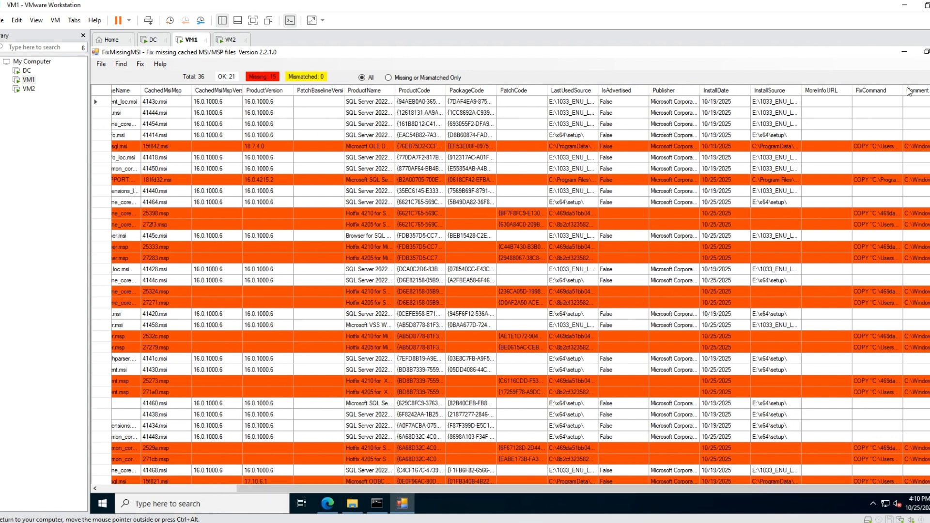
drag(903, 92, 929, 92)
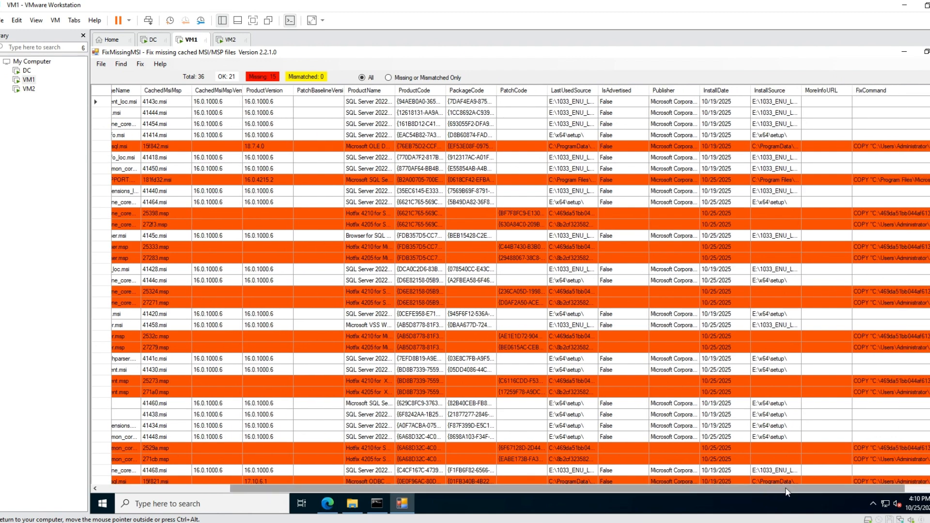
drag(786, 488, 828, 488)
drag(904, 93, 929, 92)
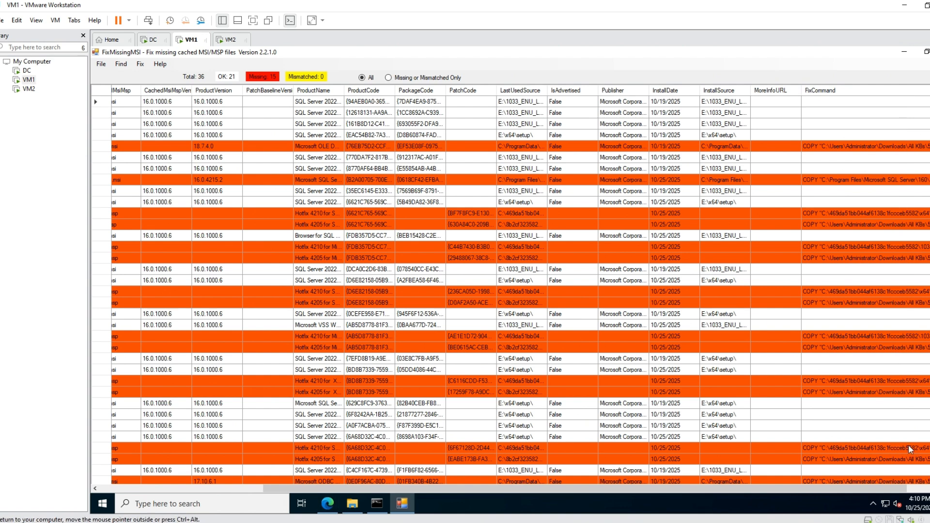
drag(813, 491, 929, 490)
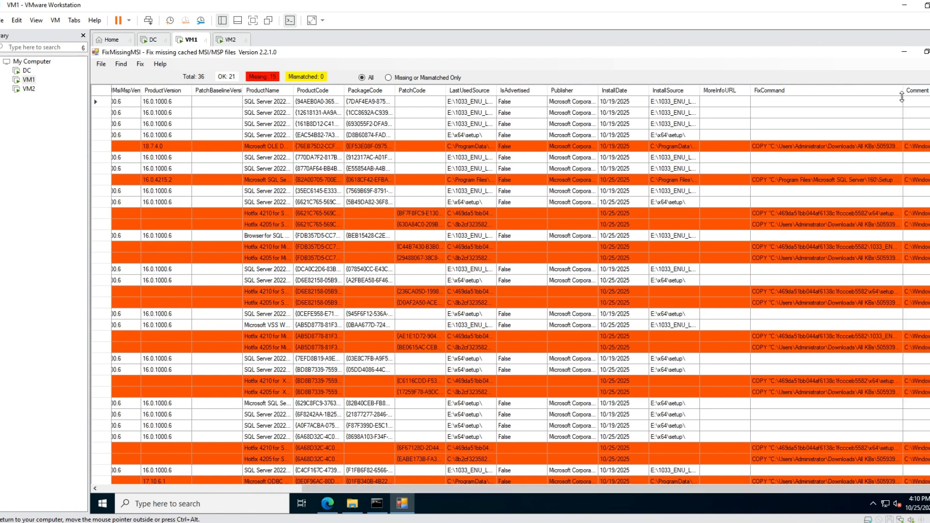
drag(903, 92, 929, 92)
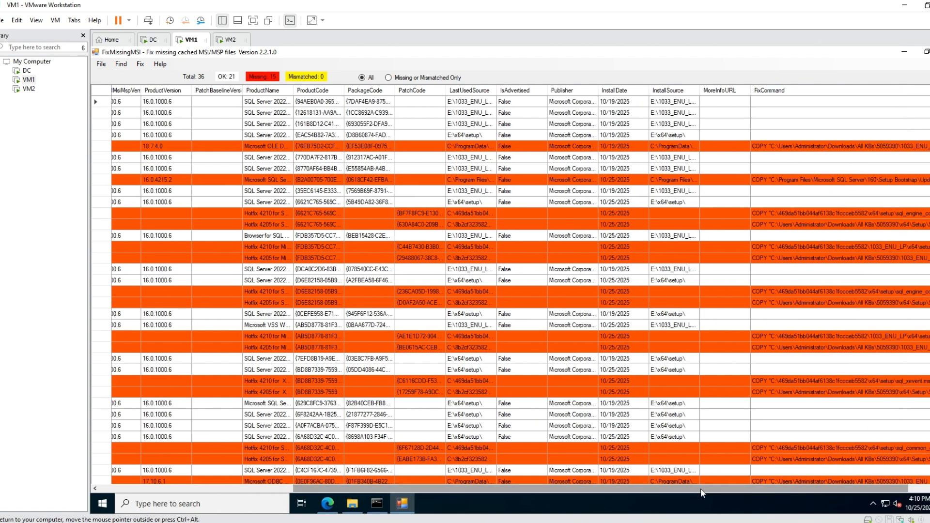
drag(700, 488, 751, 488)
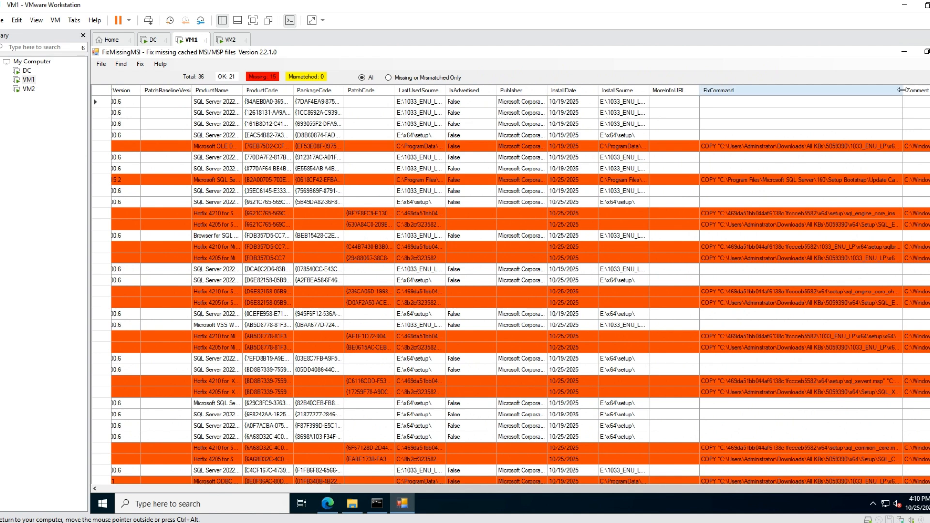
drag(900, 85, 929, 87)
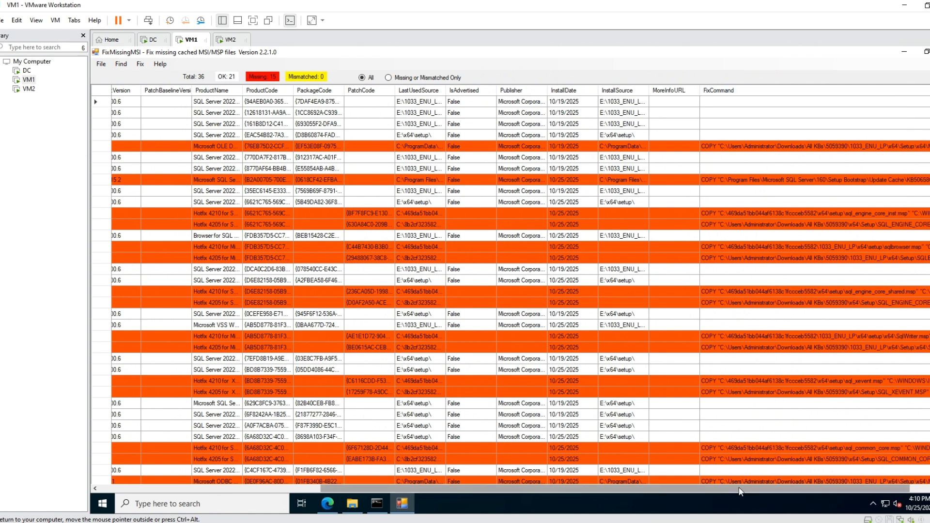
drag(739, 489, 863, 494)
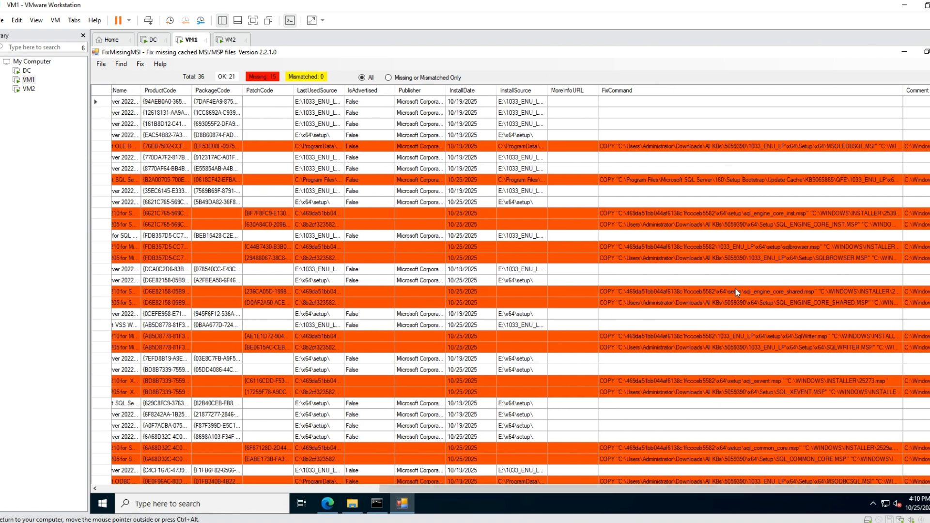
click(621, 92)
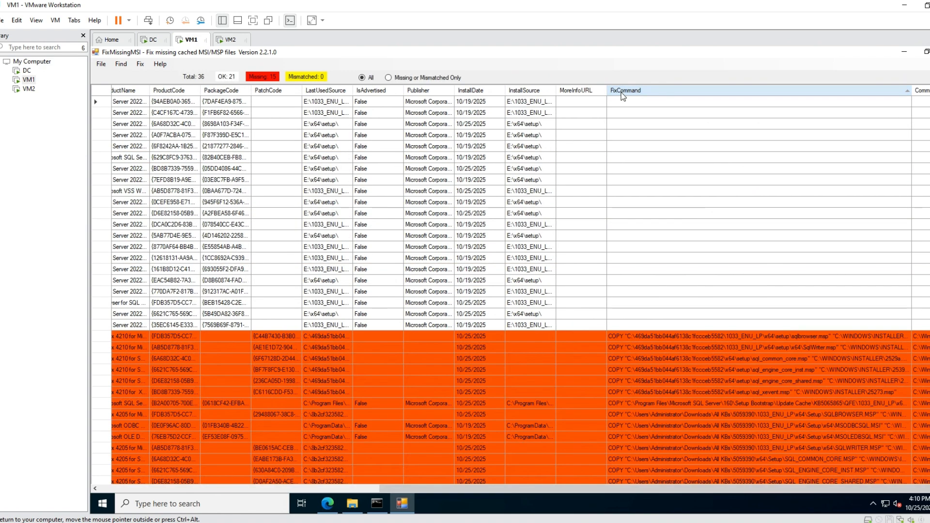
scroll(644, 191, down, 1)
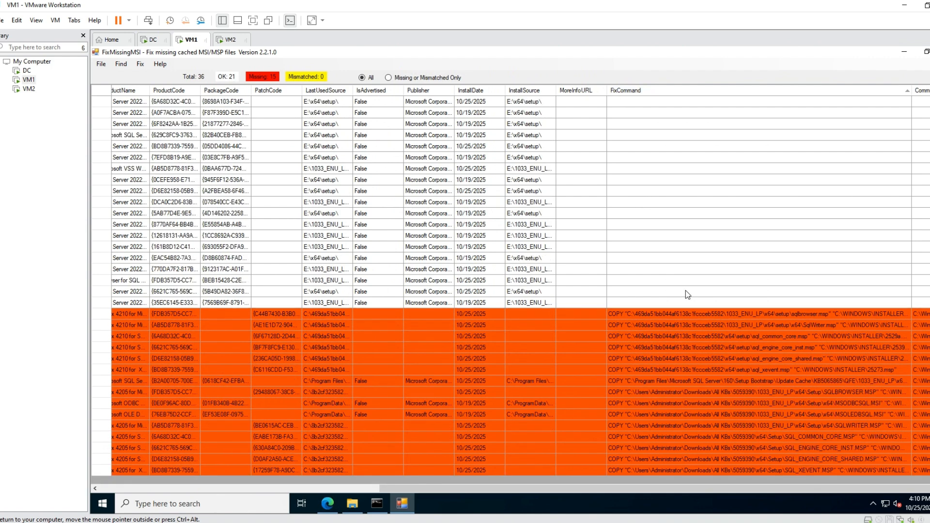
Examine the missing rows' copy commands in FixCommand, comparing their source paths and destination file names, widening the column as needed.
click(627, 393)
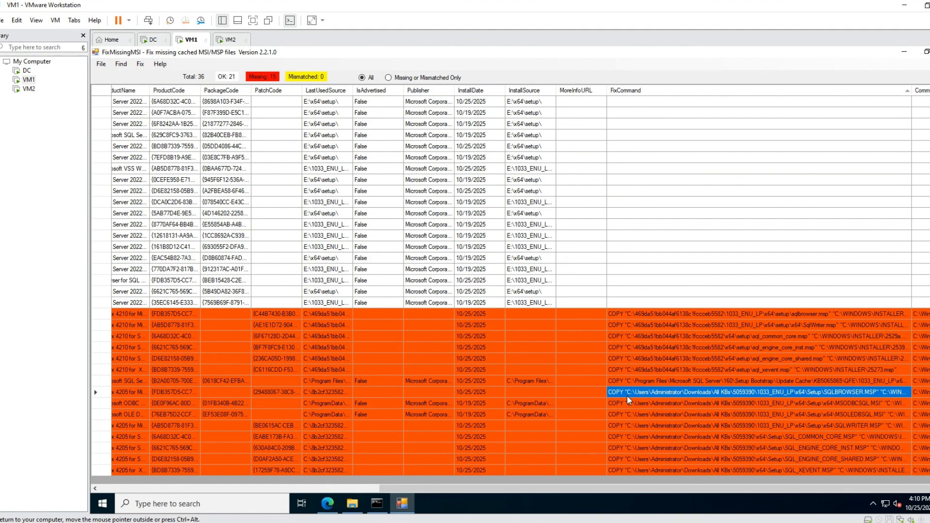
click(627, 401)
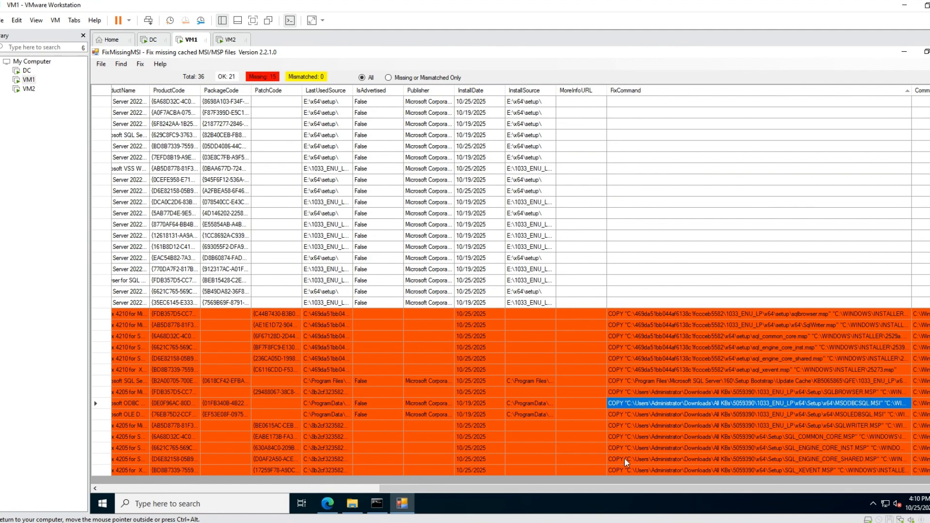
click(628, 326)
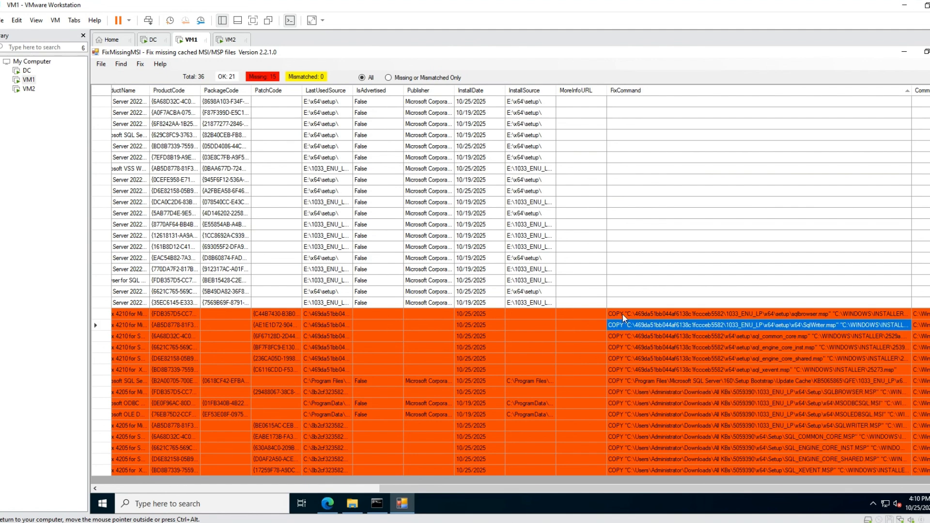
click(625, 314)
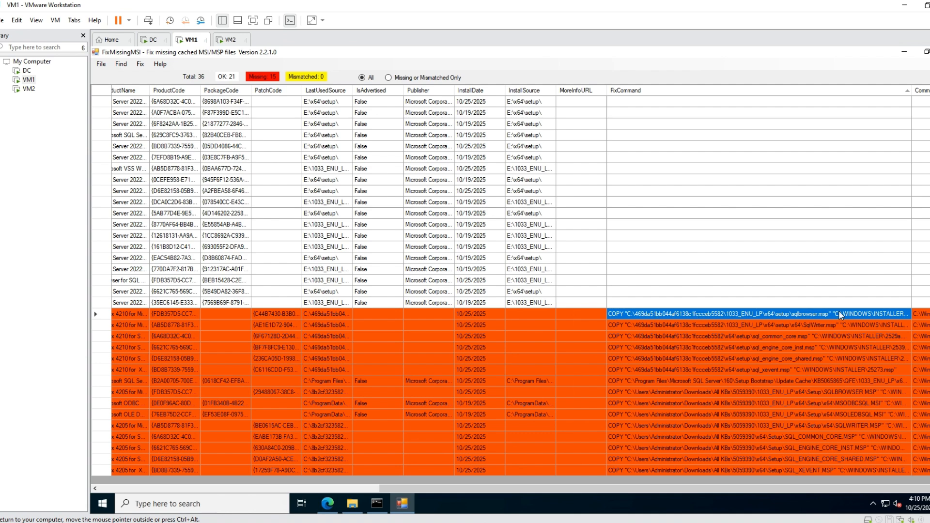
click(729, 337)
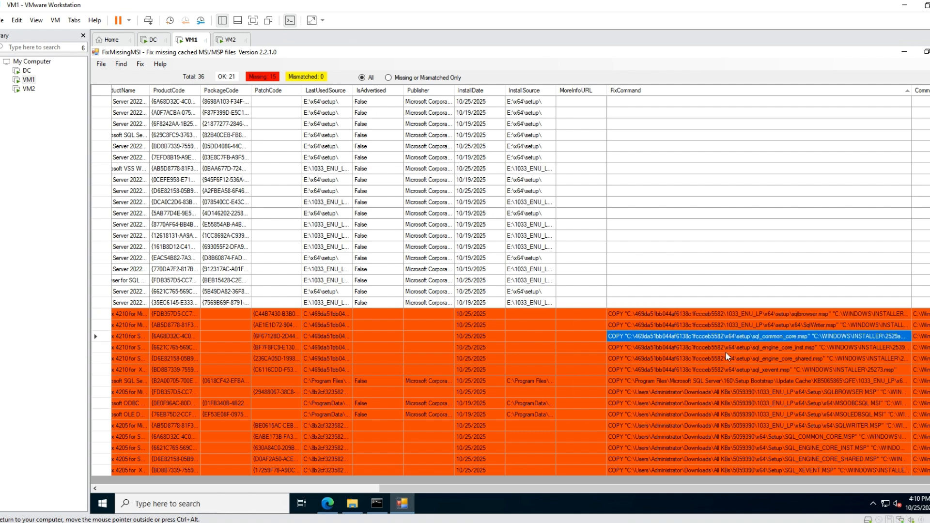
click(726, 352)
click(725, 359)
click(720, 370)
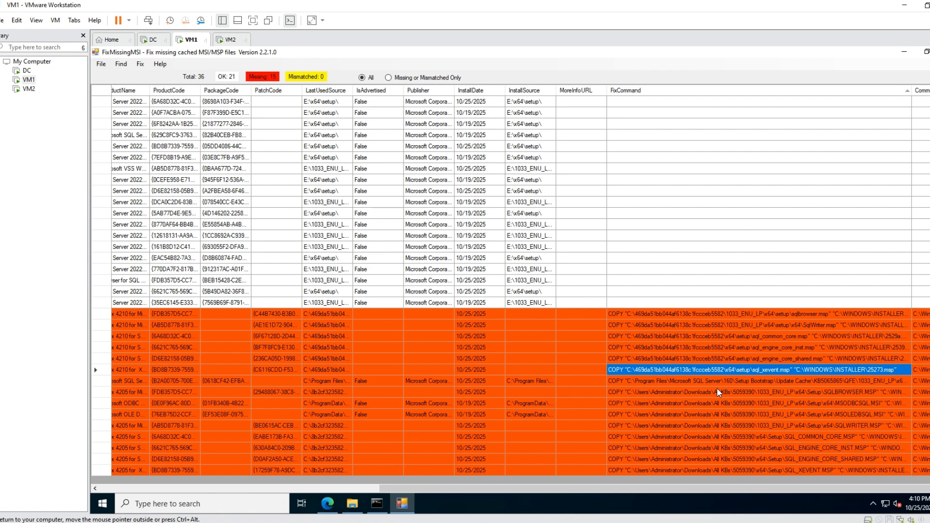
click(718, 393)
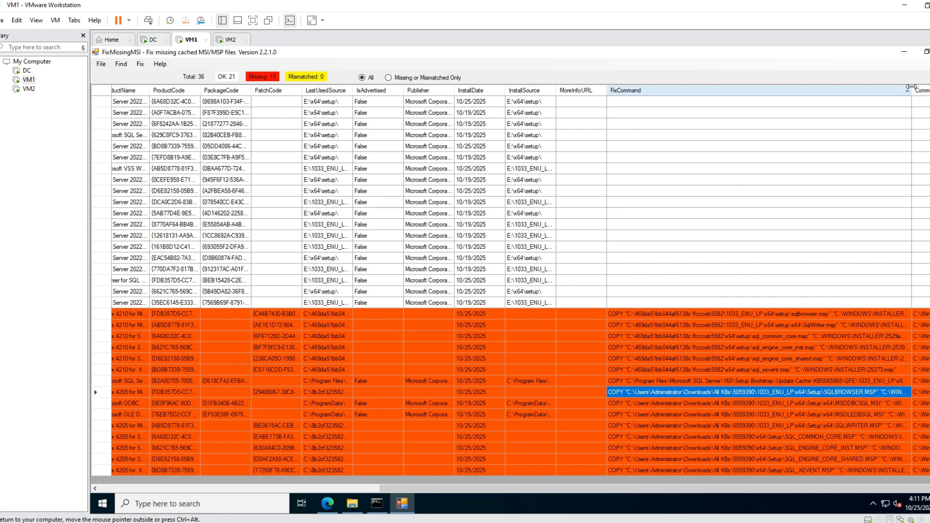
drag(910, 87, 929, 89)
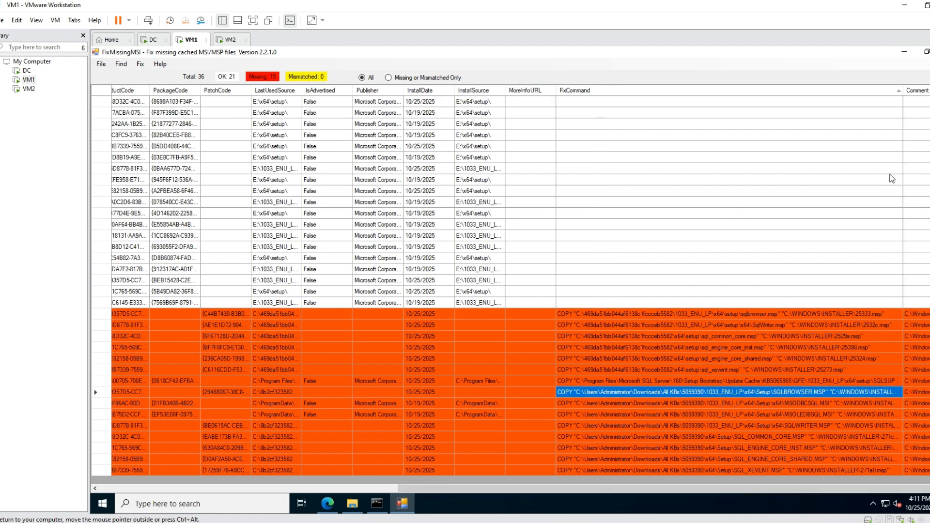
drag(903, 90, 919, 173)
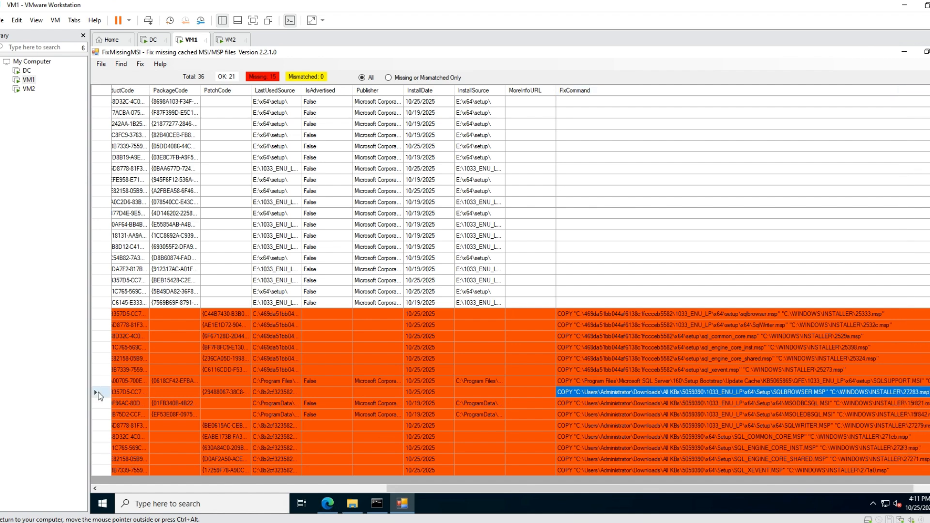
Restore the missing SQL Browser patch 27283.msp by copying SQLBROWSER.MSP from the 5059390 source.
click(103, 394)
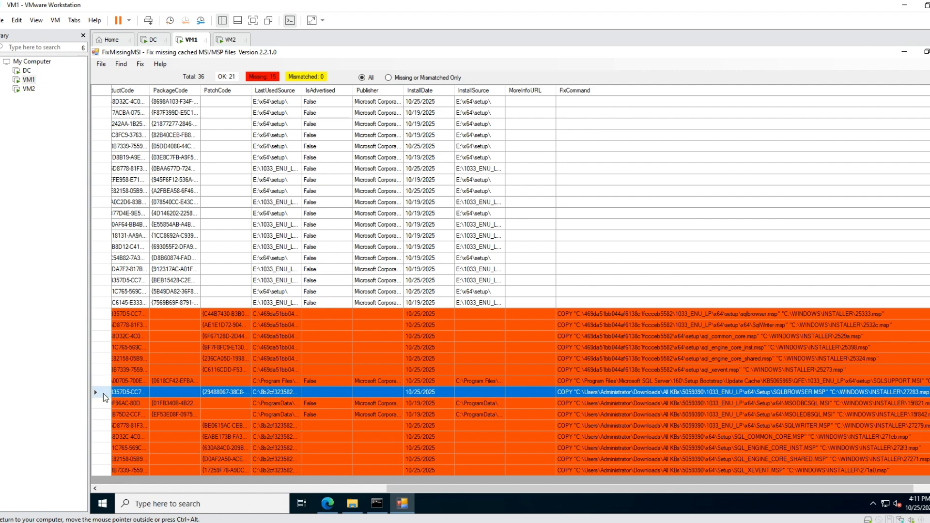
drag(426, 488, 139, 489)
click(130, 392)
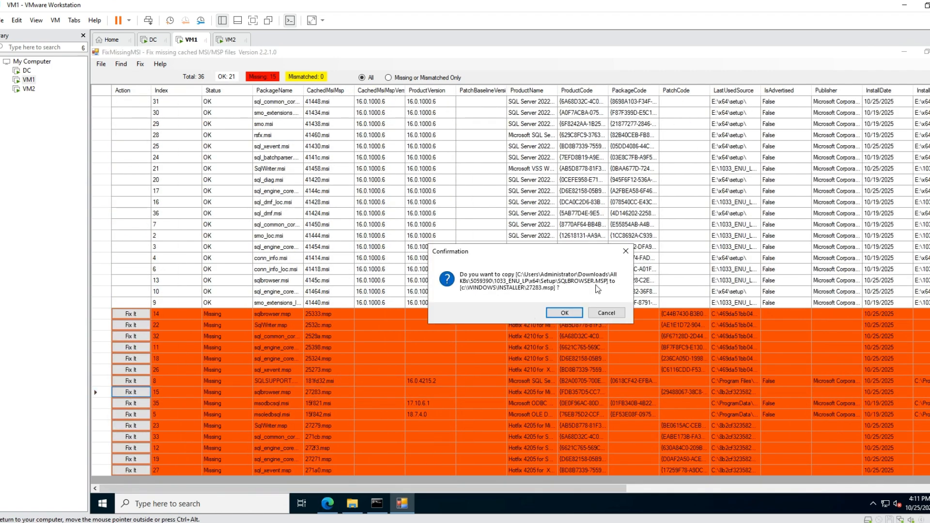
click(567, 313)
Check the FixCommand of the last missing row and restore its XEvent patch 271a0.msp from the 5059390 source.
drag(553, 490, 911, 491)
click(775, 470)
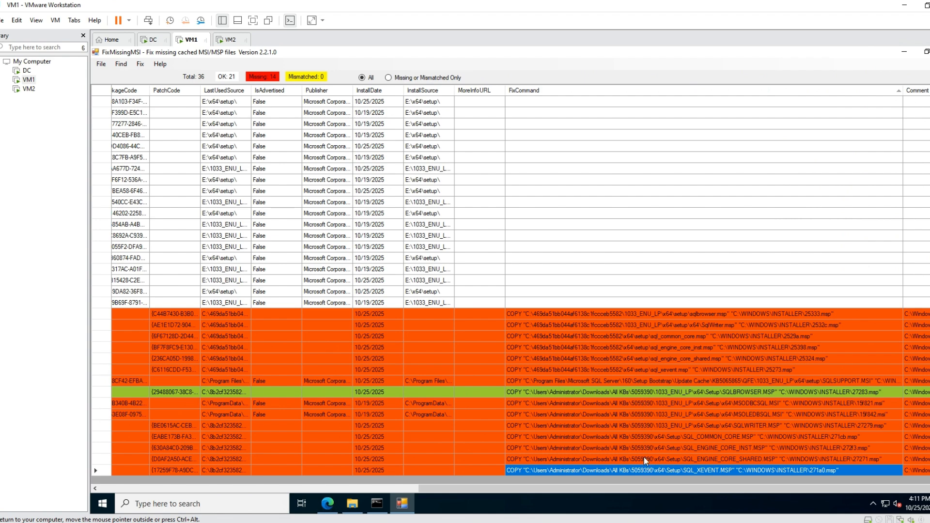
drag(652, 488, 284, 476)
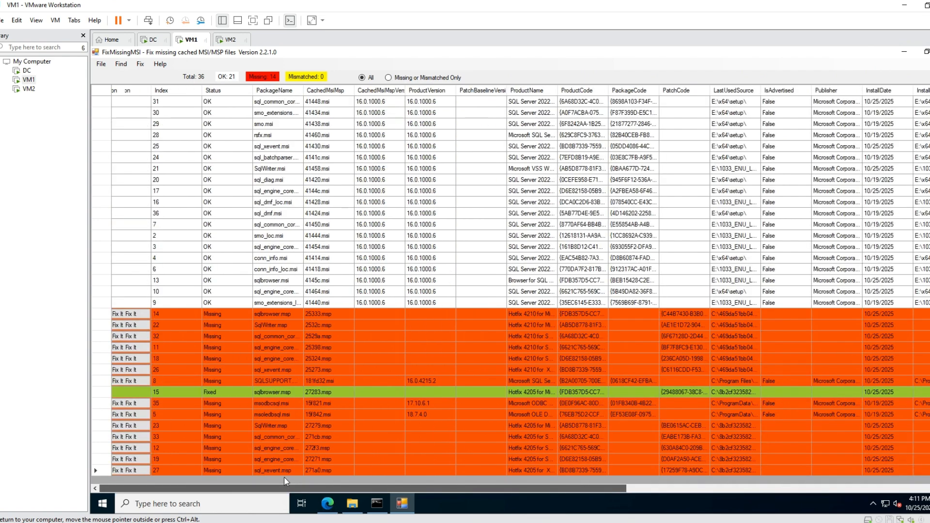
click(130, 474)
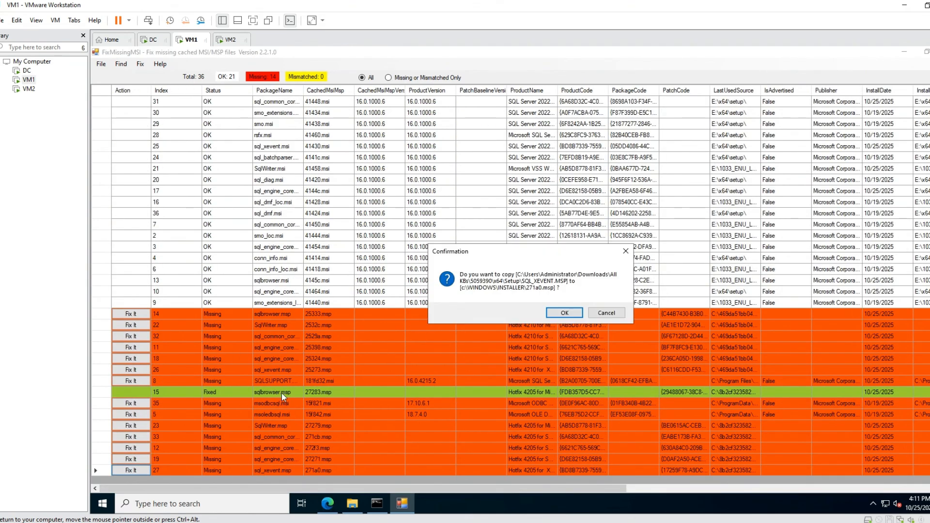
click(573, 320)
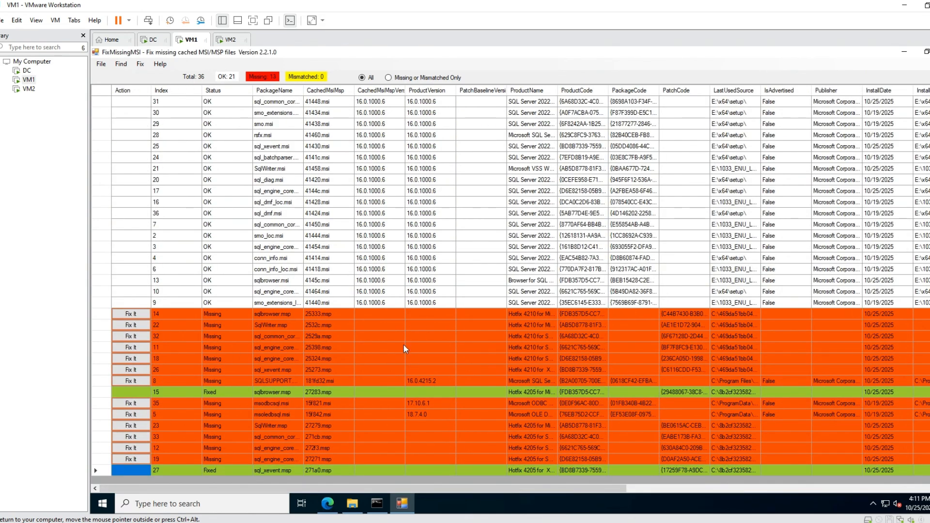
Fix the missing msodbcsql.msi, msoledbsql.msi and SqlWriter.msp (27279.msp) rows from the 5059390 source.
click(133, 406)
click(580, 316)
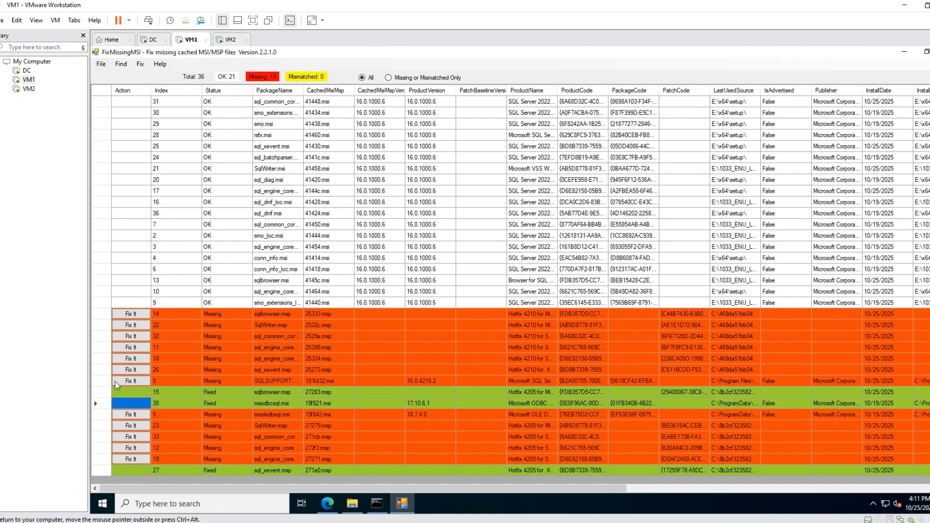
click(130, 415)
click(573, 314)
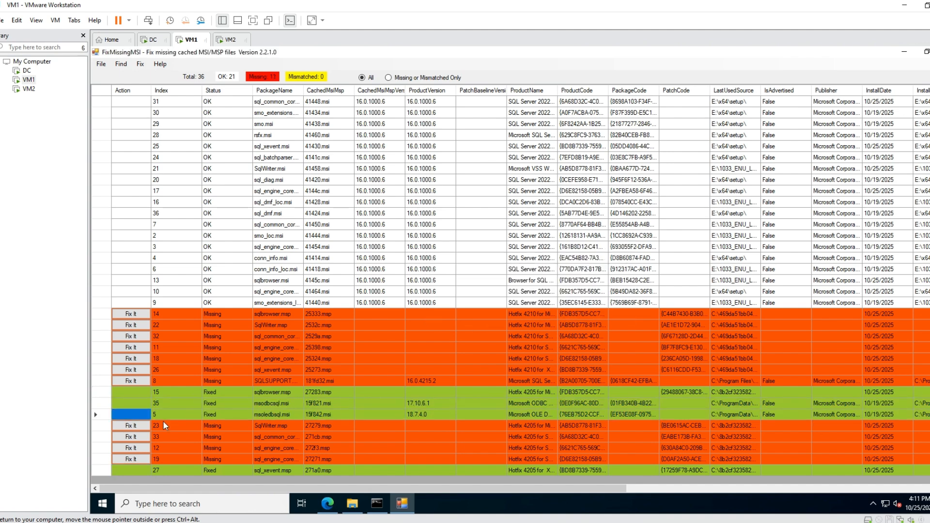
click(131, 426)
click(565, 313)
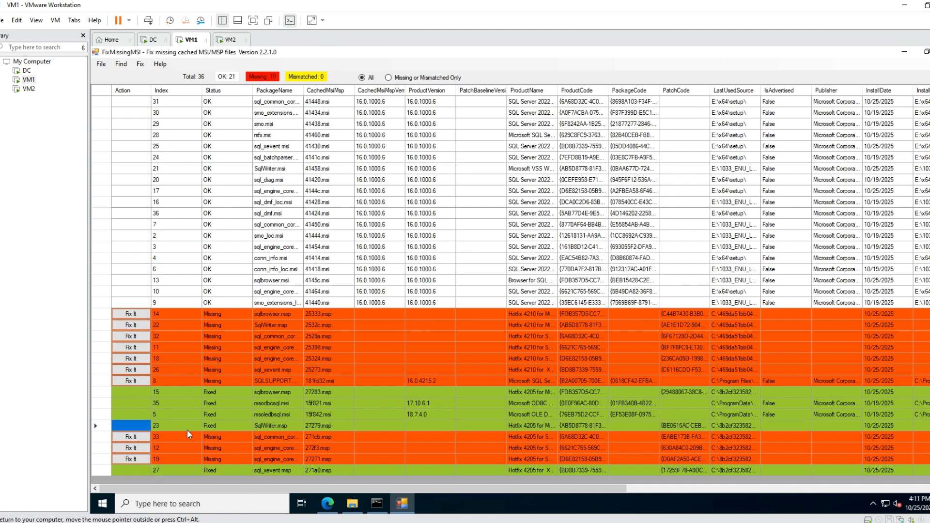
Fix the missing KB5059390 Common Core (271cb.msp), Core Instance (272f3.msp) and Core Shared (27271.msp) rows.
click(131, 437)
click(565, 314)
click(129, 448)
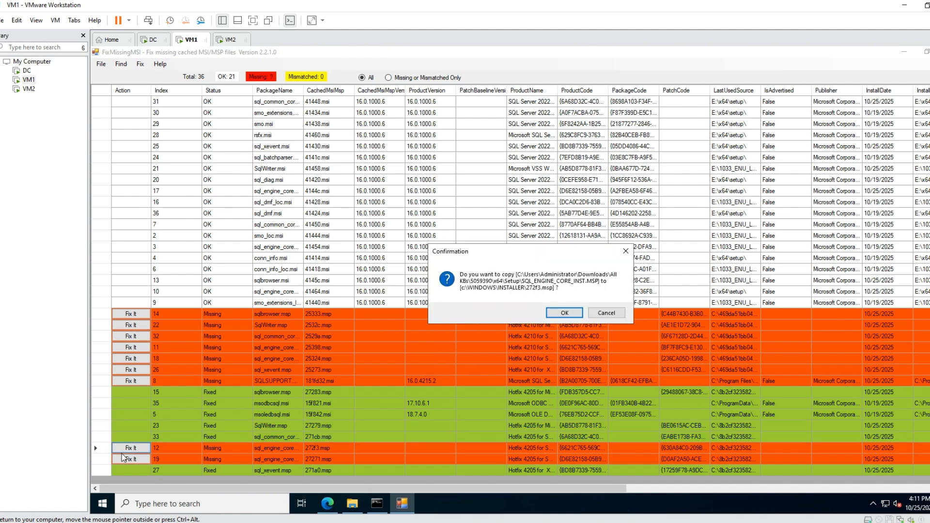
click(565, 313)
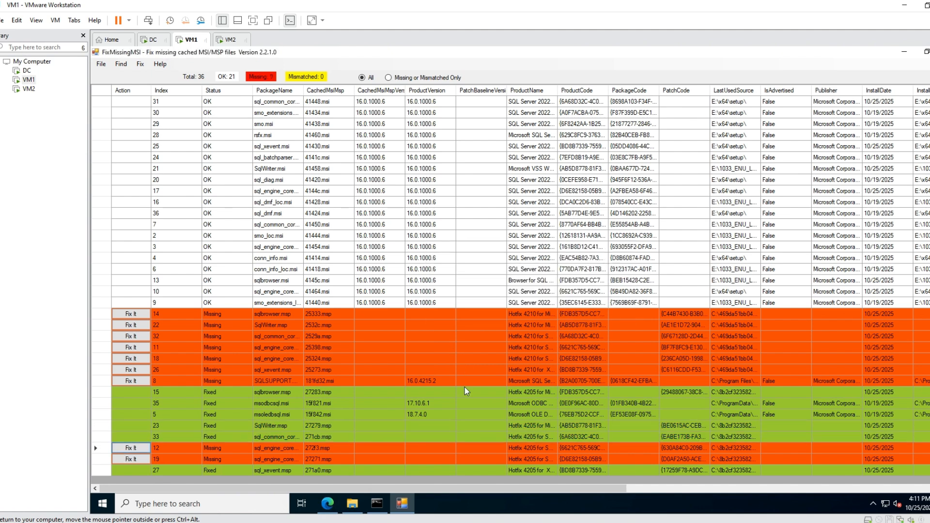
click(131, 459)
click(562, 314)
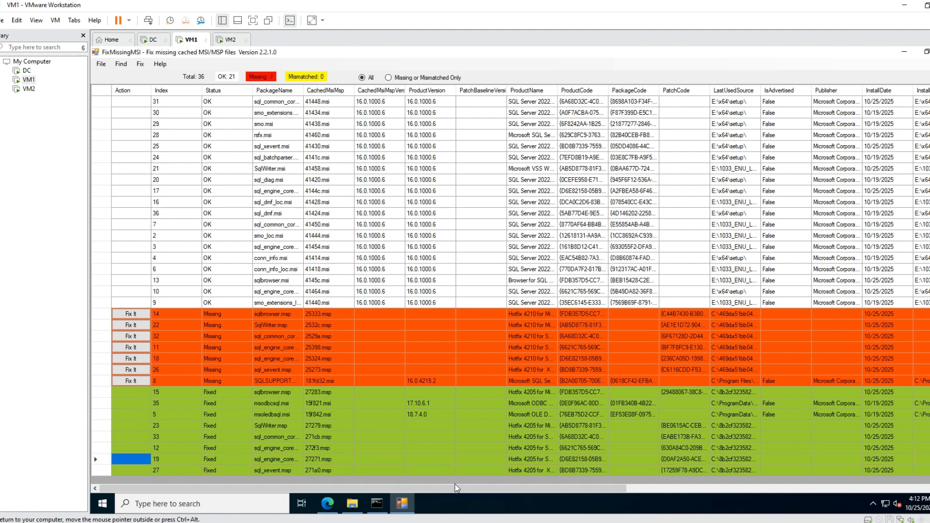
Review the remaining missing rows' FixCommand entries and widen the ProductName column enough to read their KB numbers.
drag(457, 489, 777, 489)
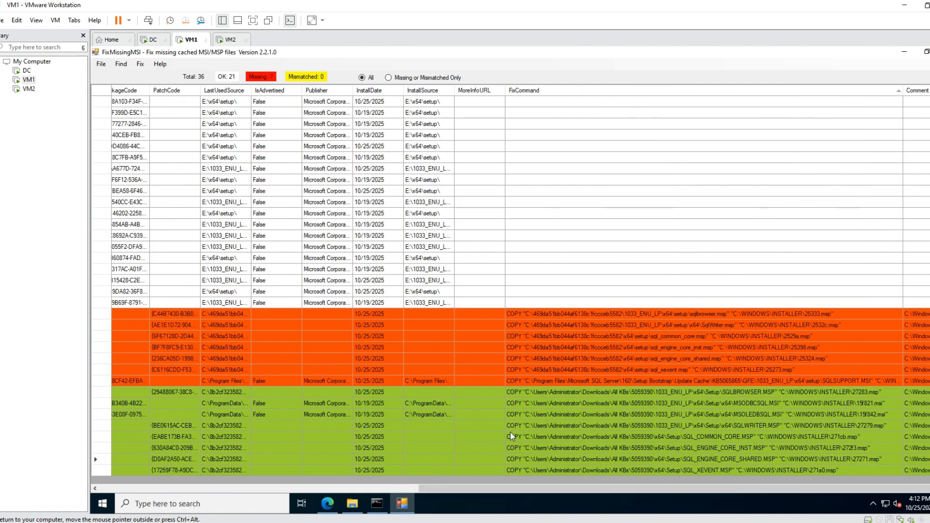
drag(504, 489, 138, 491)
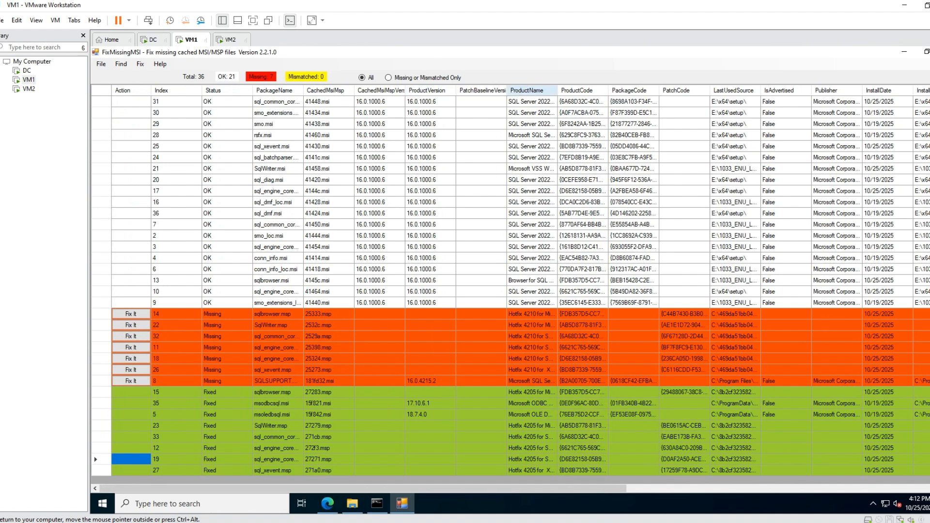
drag(558, 90, 834, 93)
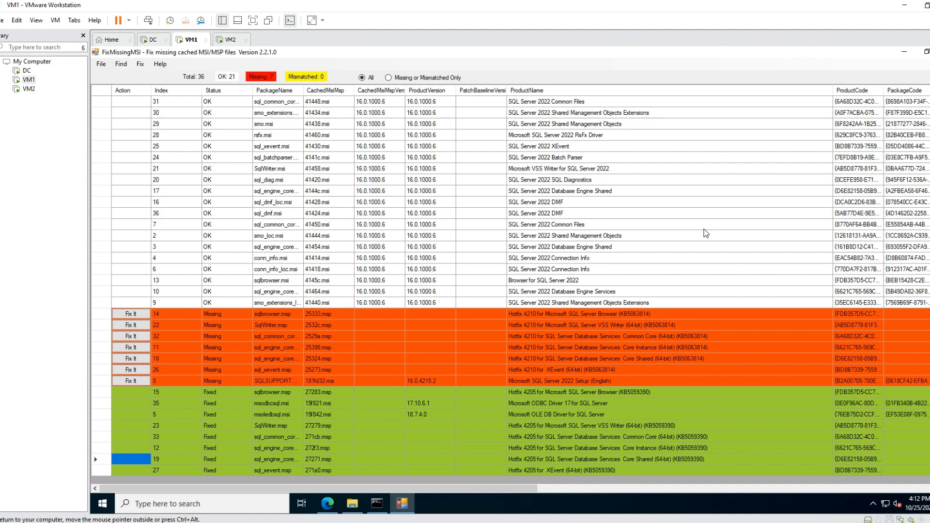
drag(474, 488, 533, 488)
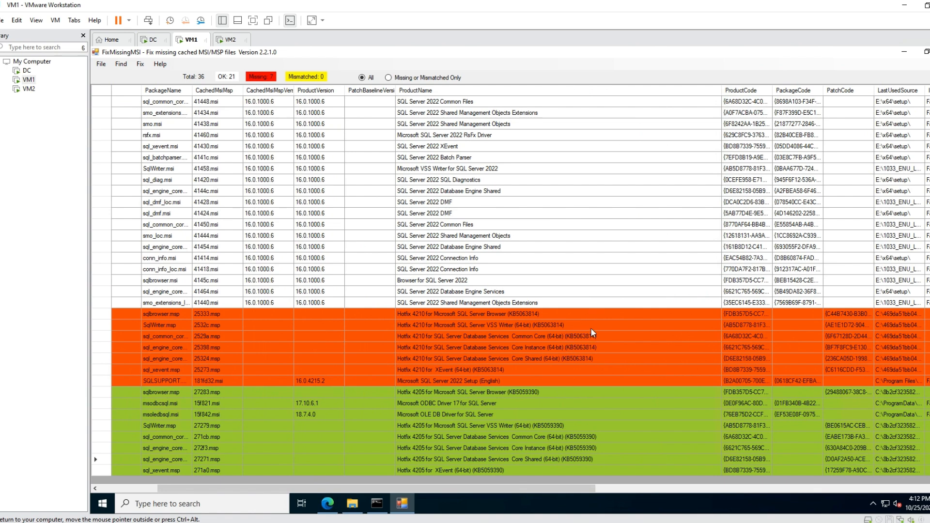
Switch to File Explorer and locate the extracted 5063814 folder in Downloads\All KBs.
click(352, 503)
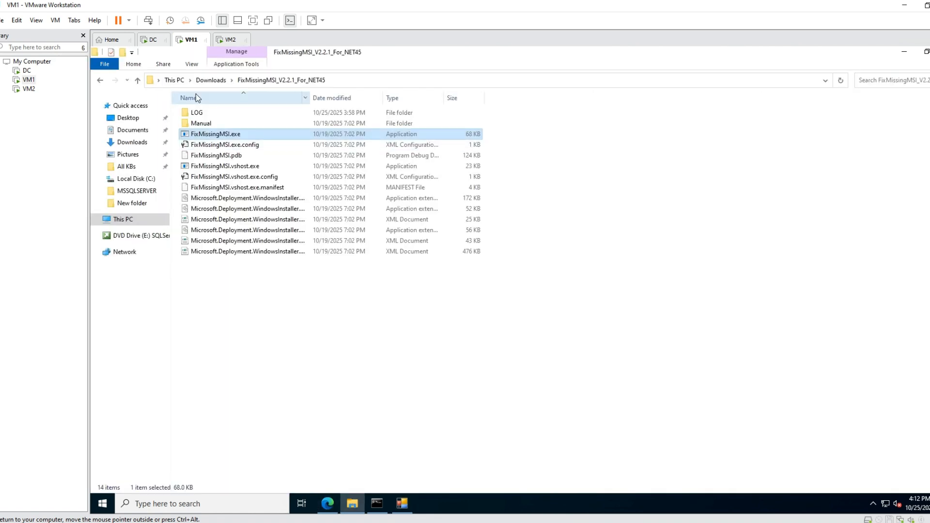
click(132, 130)
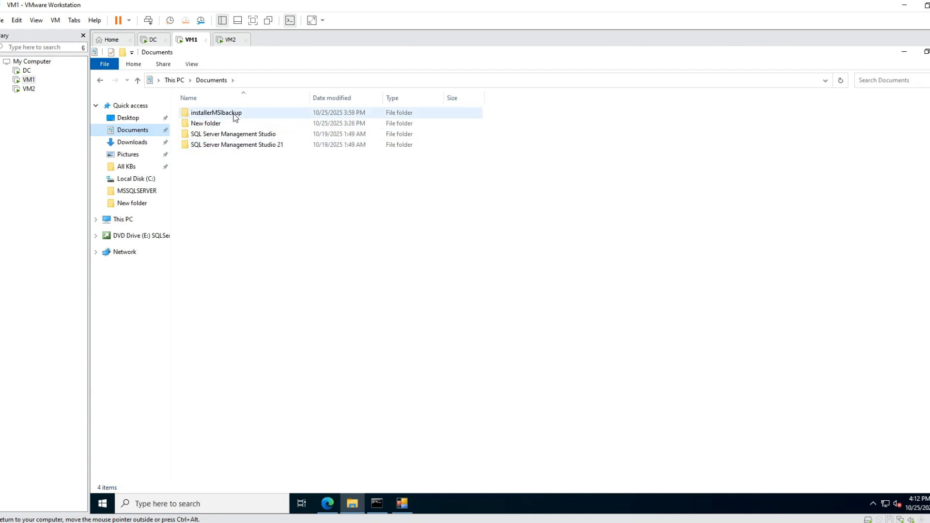
click(142, 144)
double_click(217, 129)
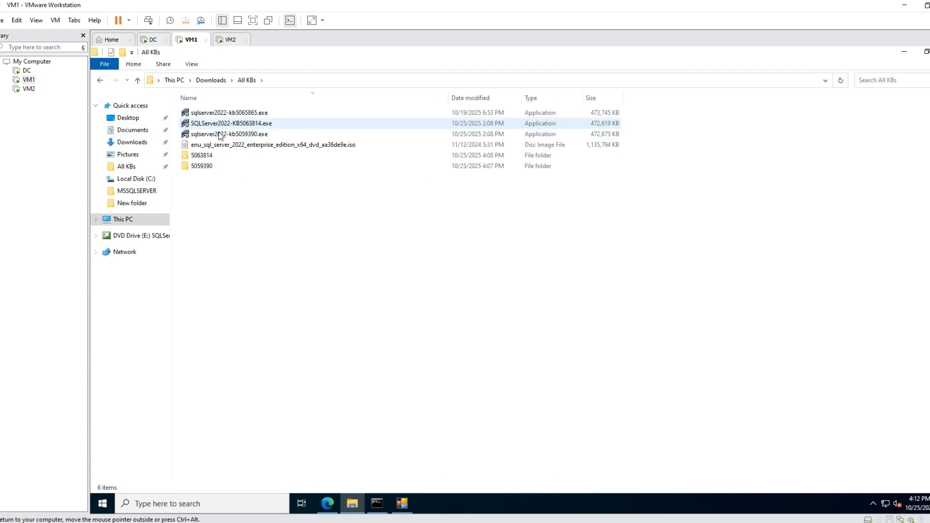
click(217, 156)
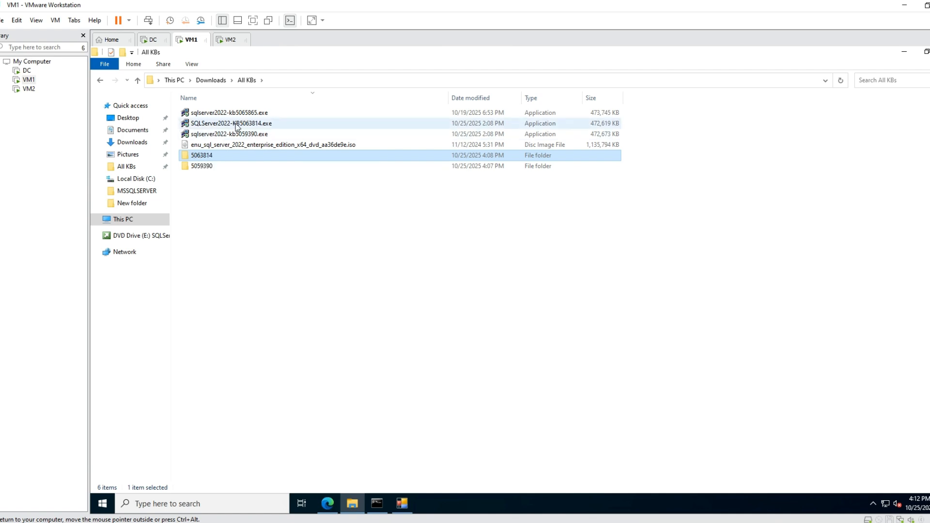
Switch back to FixMissingMSI and rescan product names containing SQL with Downloads\All KBs\5063814 as the setup source.
click(402, 505)
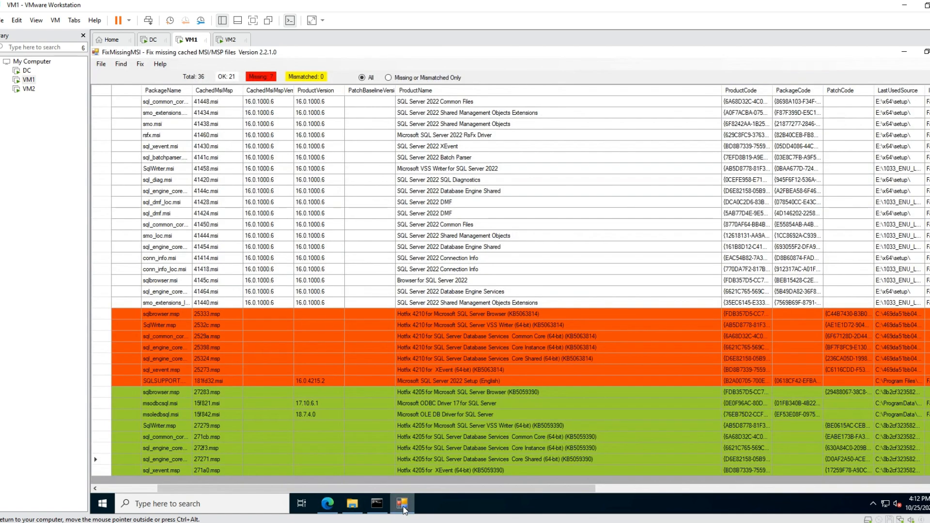
click(101, 63)
click(104, 76)
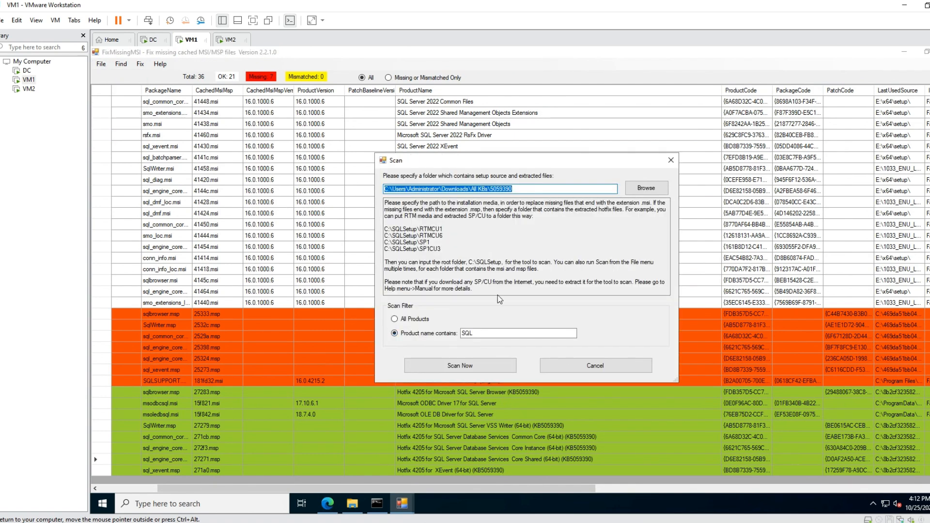
click(651, 192)
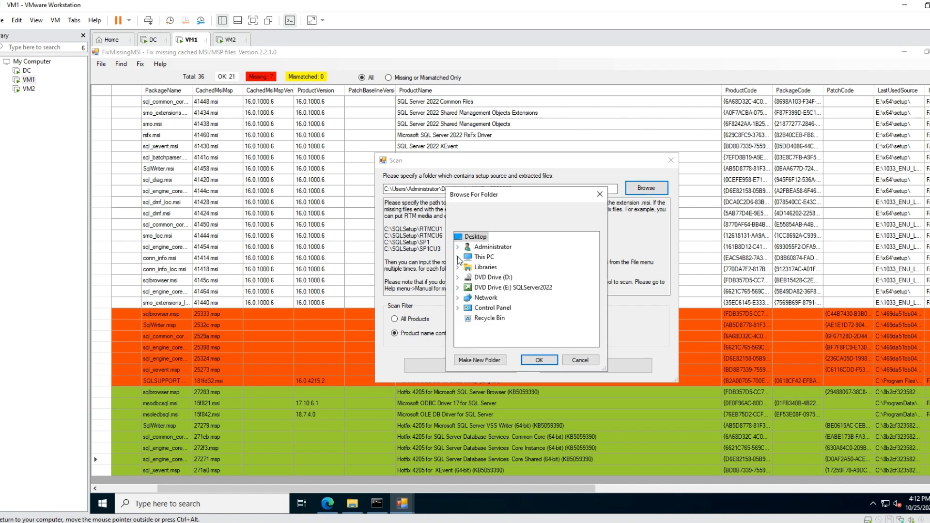
click(458, 257)
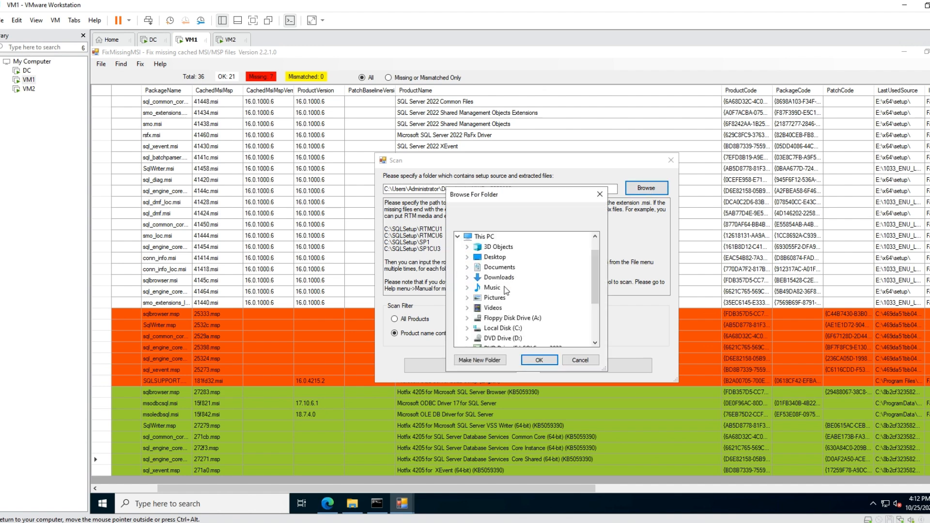
click(467, 268)
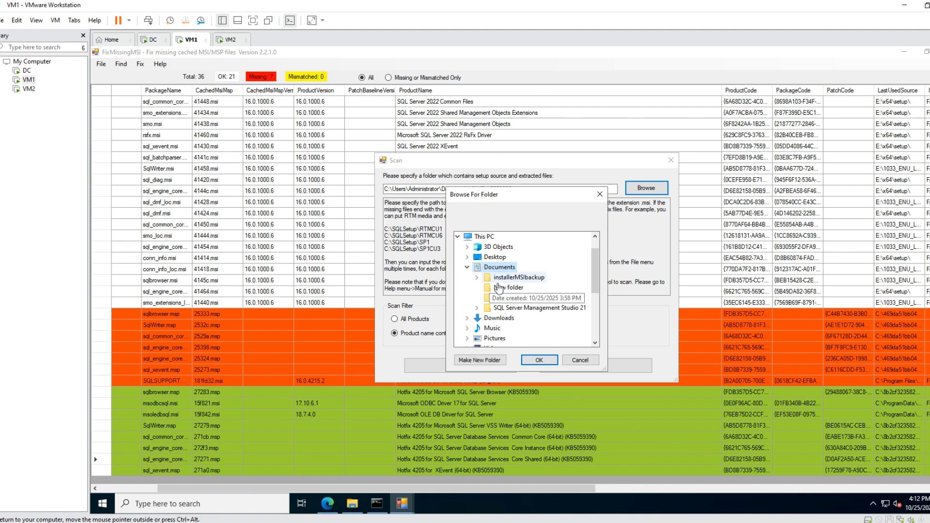
click(467, 318)
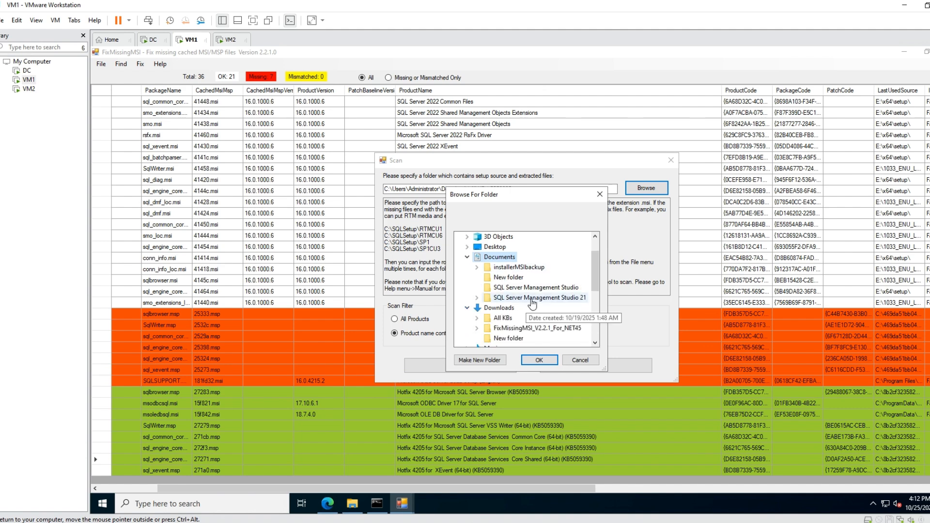
click(476, 318)
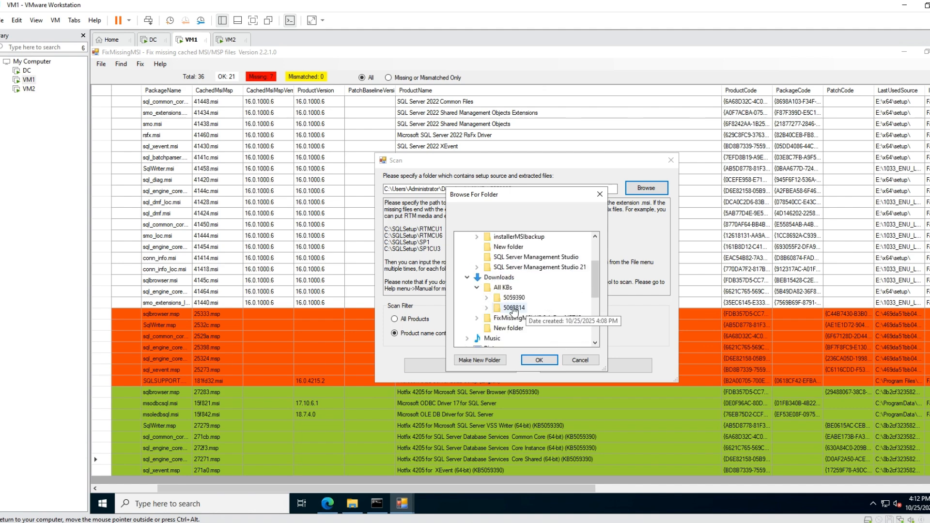
double_click(514, 308)
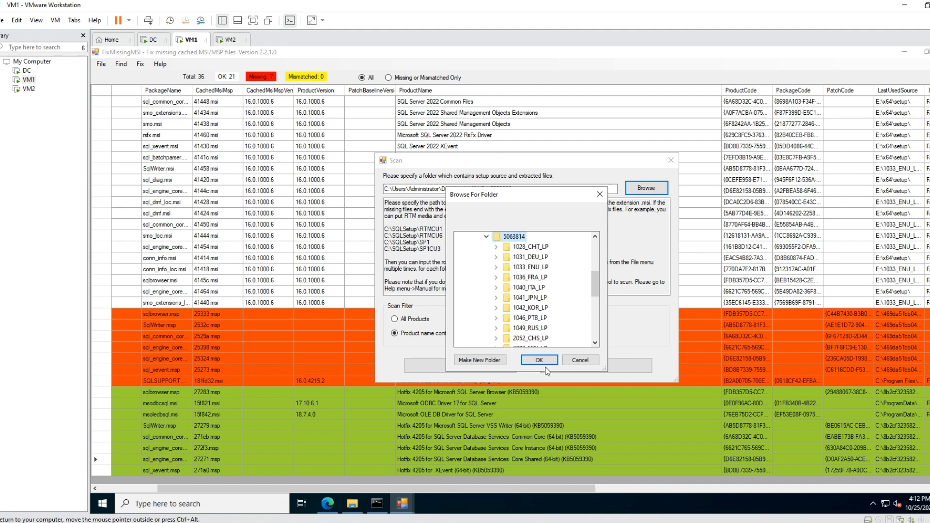
click(540, 361)
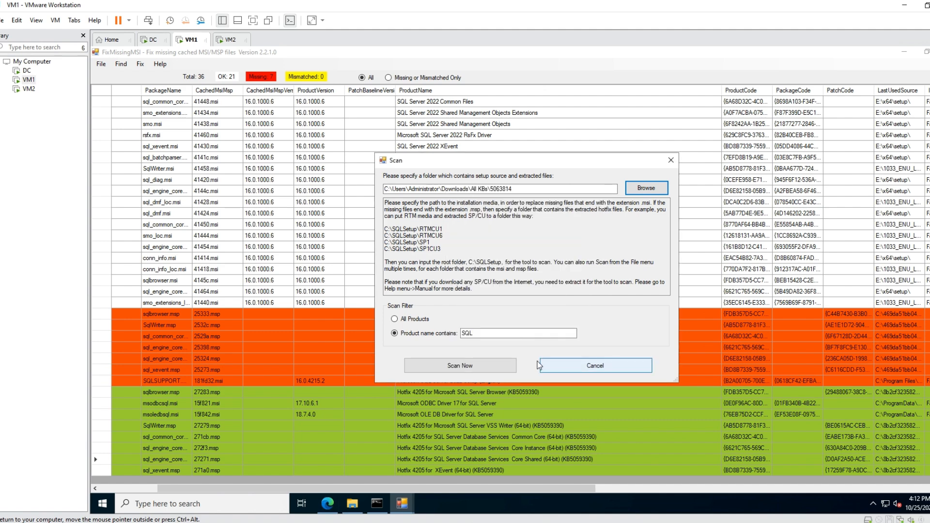
click(496, 363)
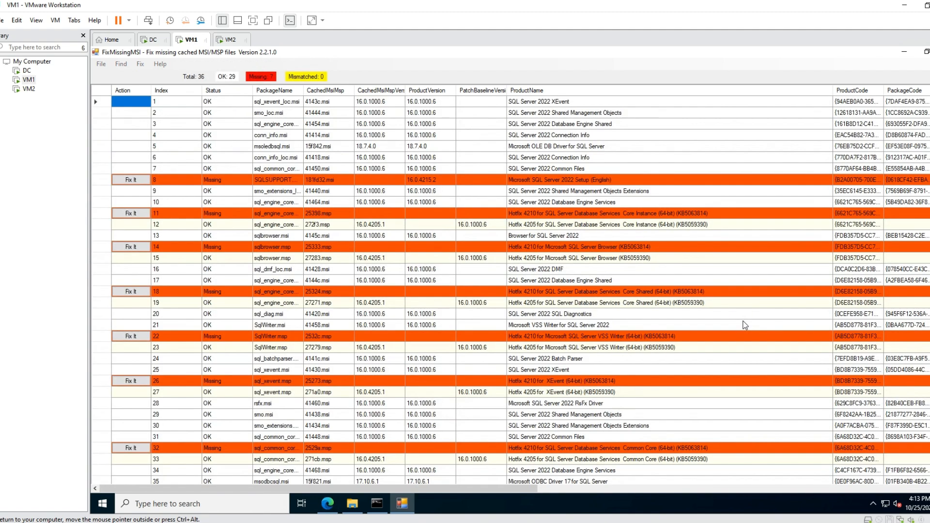
Sort the new scan results by FixCommand with the missing rows first and check their copy commands' source paths.
click(637, 489)
click(569, 91)
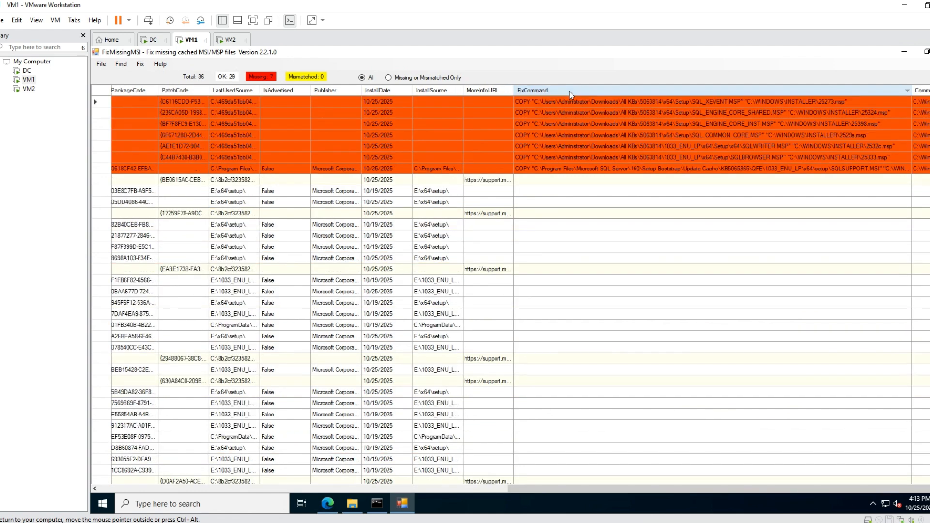
click(656, 101)
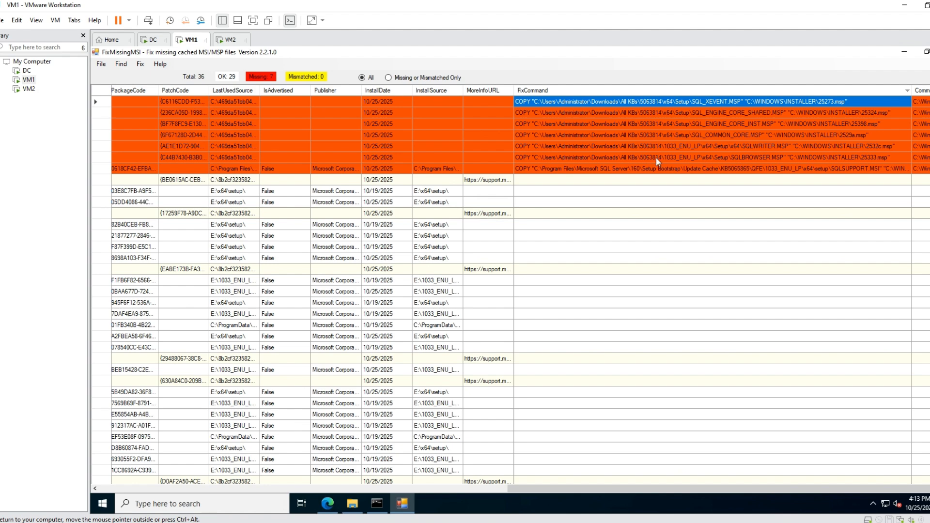
Restore the missing SQL Browser patch 25333.msp by copying SQLBROWSER.MSP from the 5063814 source.
click(108, 157)
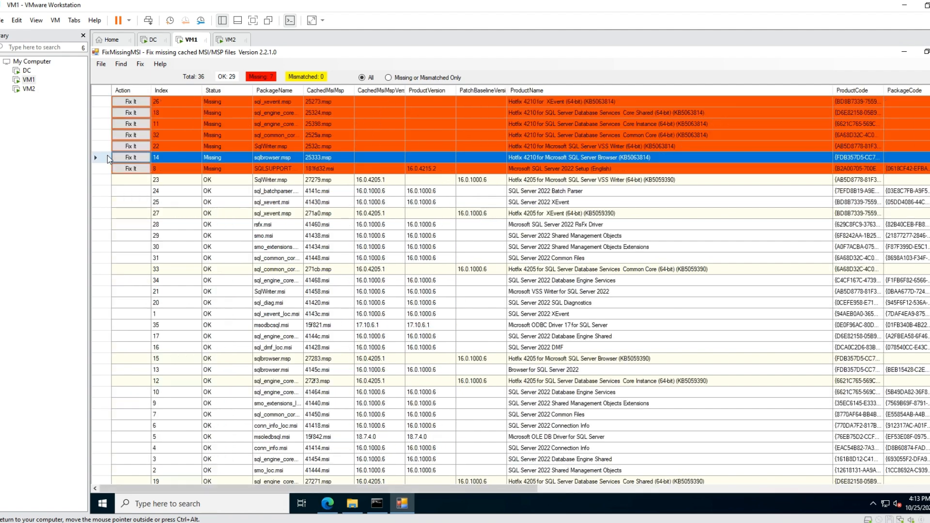
click(131, 158)
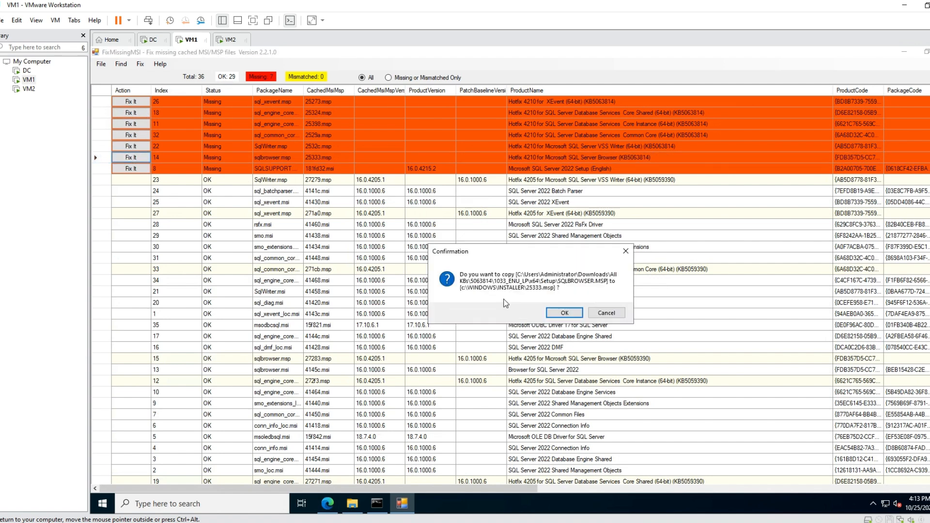
click(565, 312)
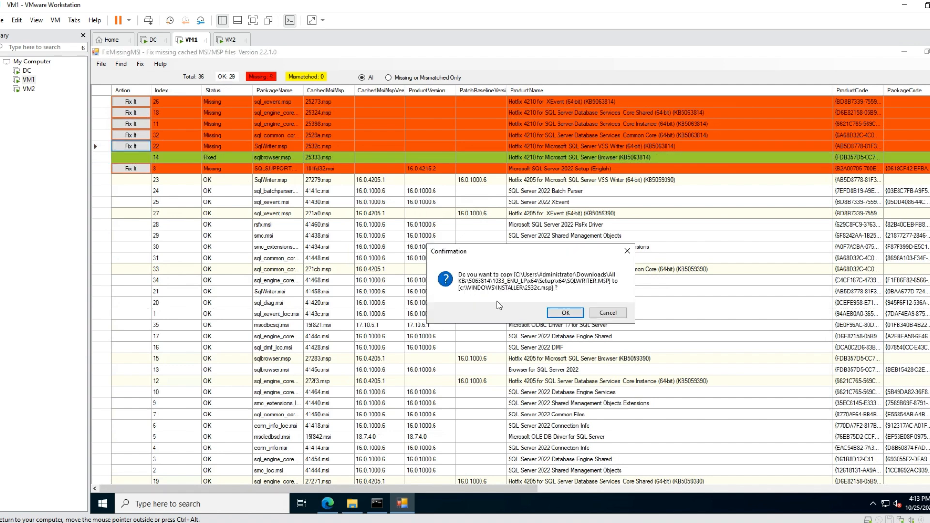
Restore the missing VSS Writer patch 2532c.msp and Common Core patch 2529a.msp from the 5063814 source.
click(565, 312)
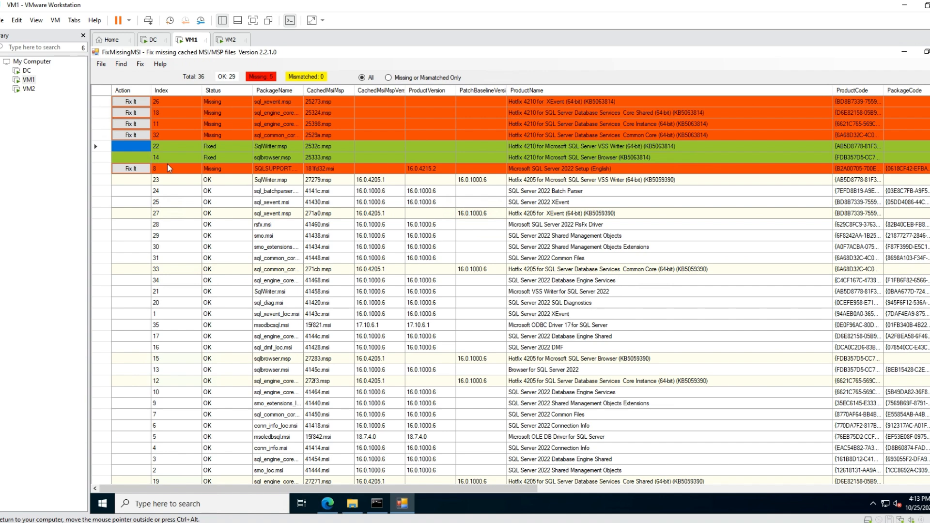
click(130, 135)
click(564, 313)
Restore the missing Core Instance 25398.msp, Core Shared 25324.msp and XEvent 25273.msp patches from the 5063814 source.
click(131, 124)
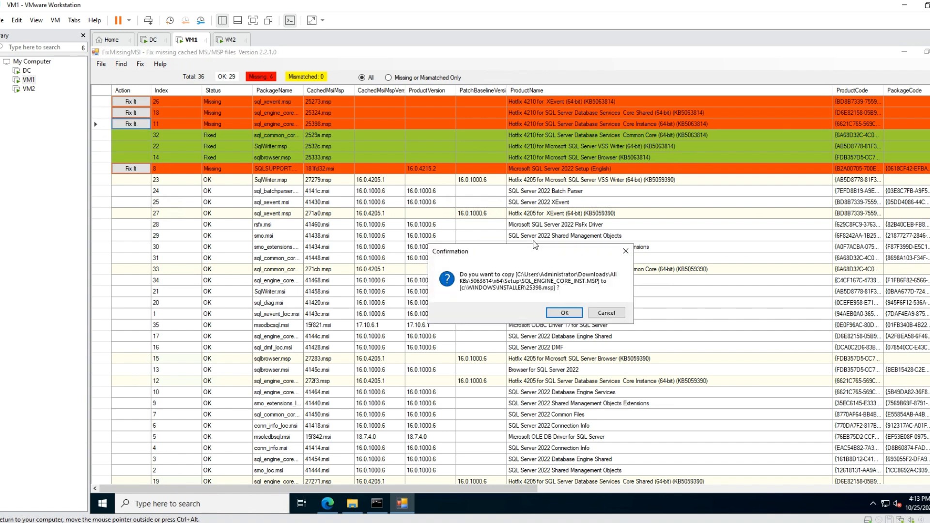
click(564, 313)
click(131, 113)
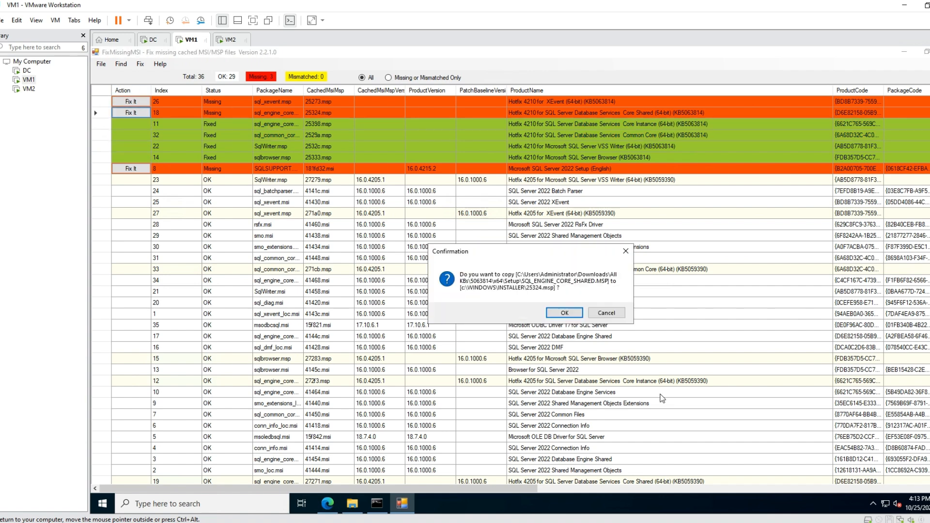
click(564, 313)
click(131, 101)
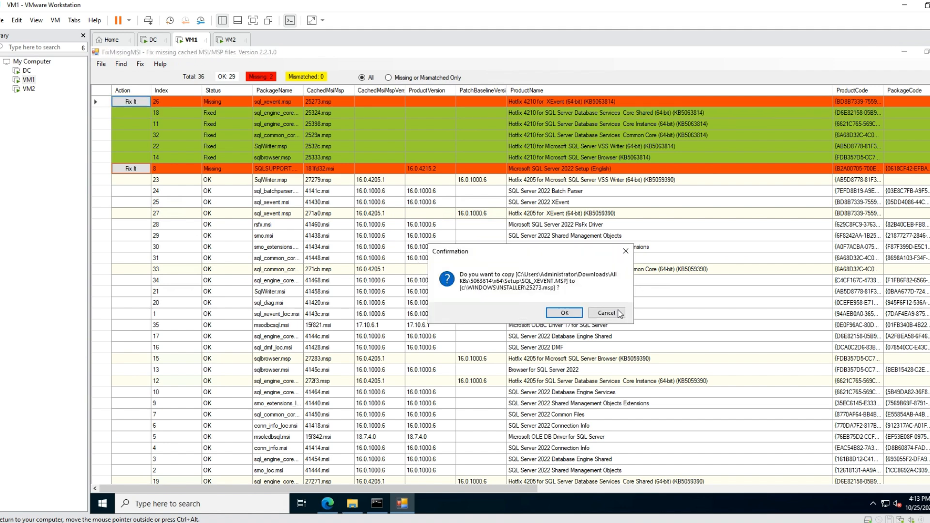
click(580, 315)
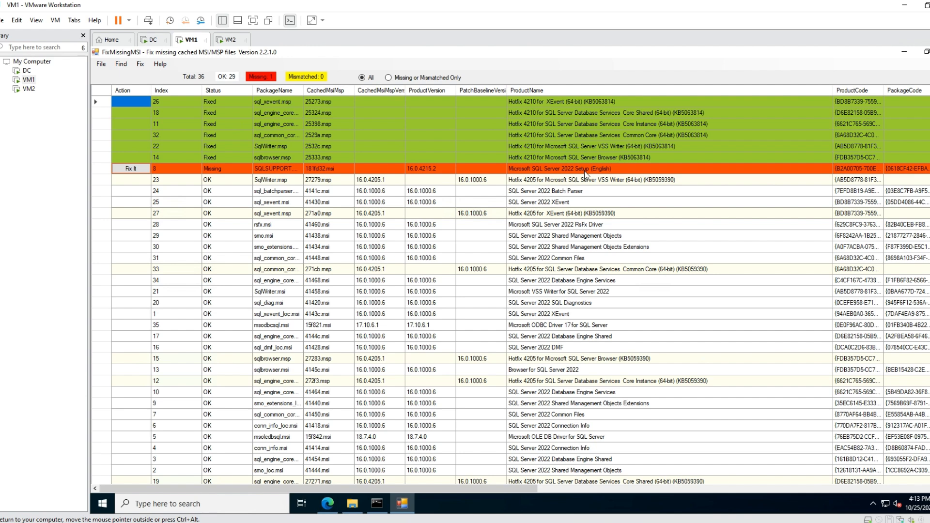
Examine the FixCommand source and destination paths of the fixed KB5063814 patches and the remaining SQLSUPPORT.MSI row.
drag(428, 489, 542, 489)
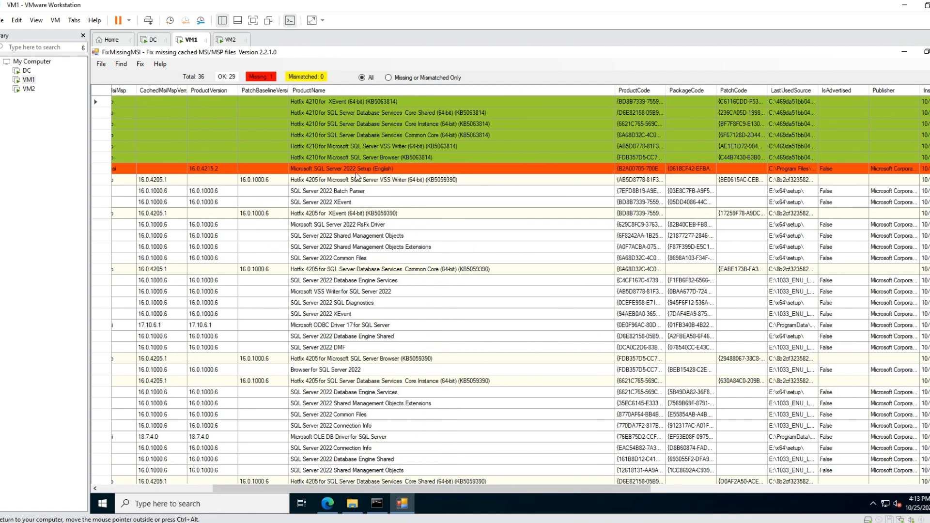
drag(460, 488, 852, 486)
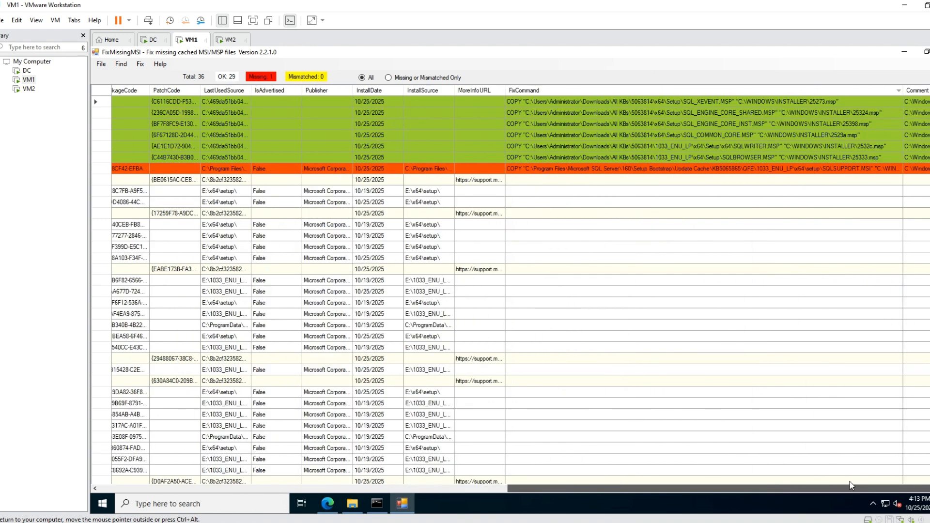
click(849, 104)
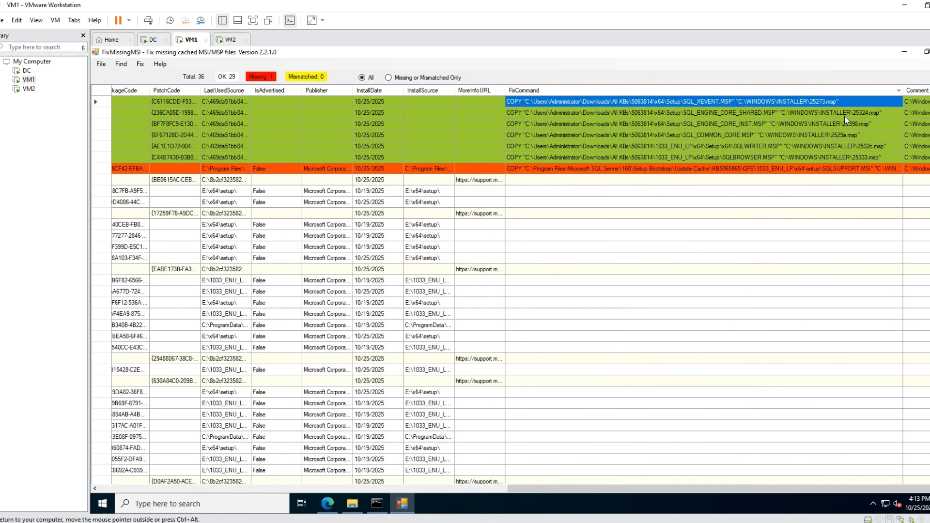
click(844, 116)
click(845, 125)
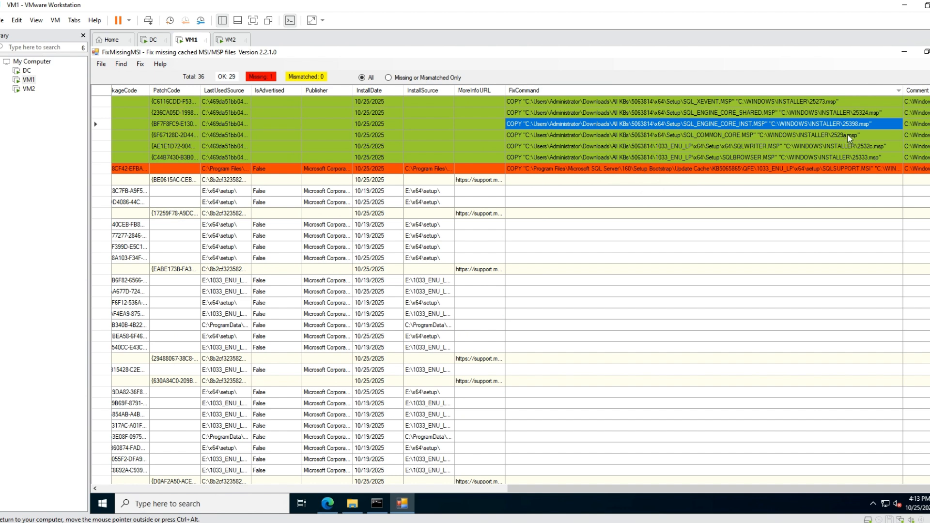
click(847, 135)
click(850, 146)
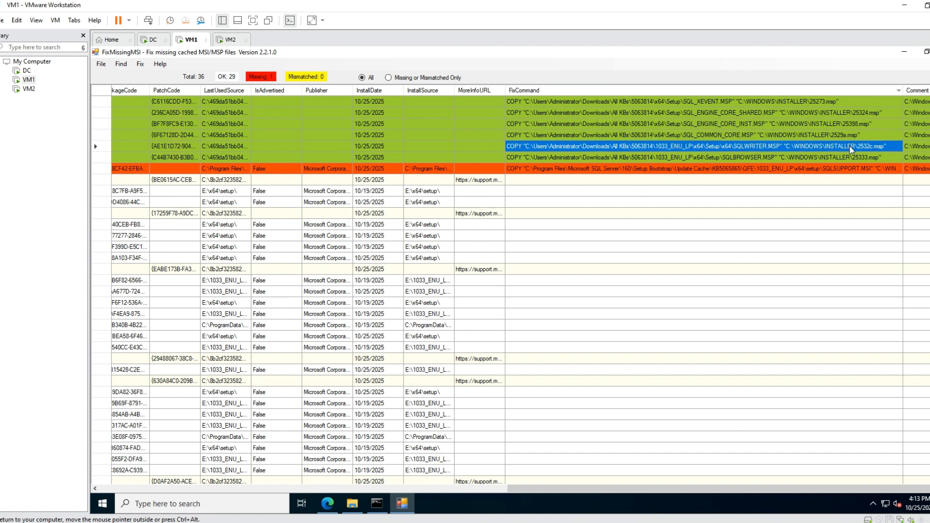
click(850, 158)
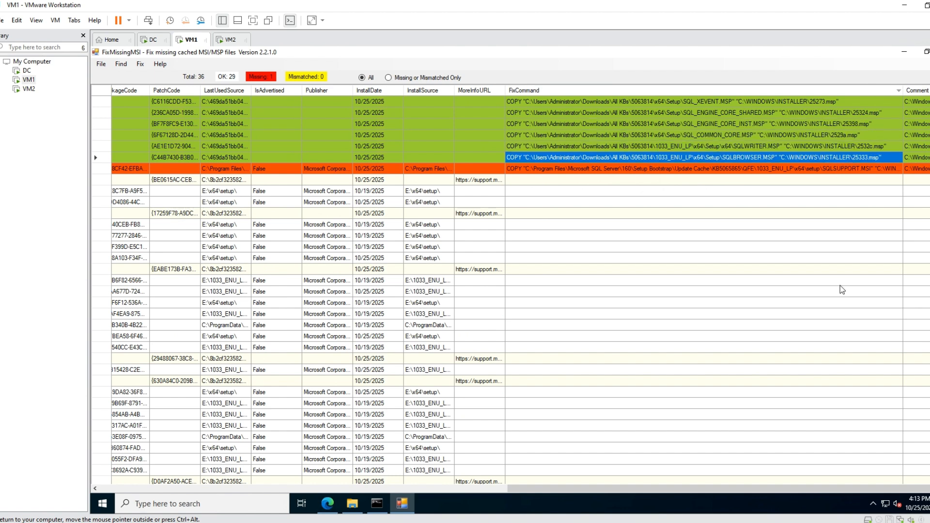
drag(727, 490, 295, 490)
Switch to File Explorer and review the KB5063814 and KB5059390 packages and the extracted 5063814 folder in Downloads\All KBs.
click(352, 505)
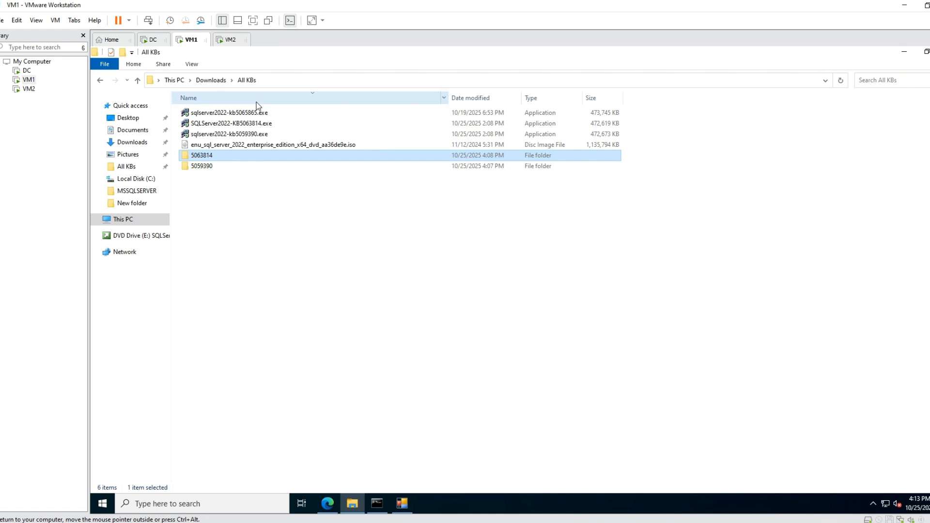
click(257, 124)
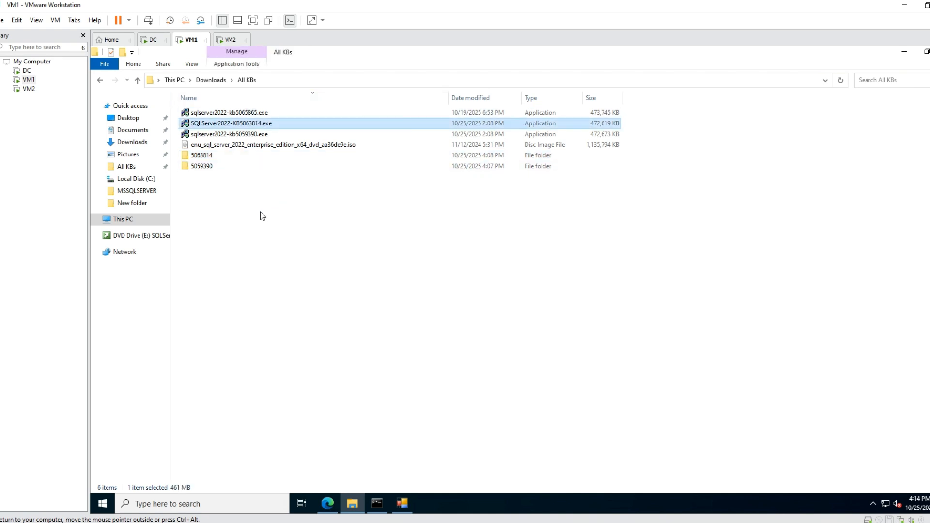
click(240, 136)
key(Up)
click(203, 160)
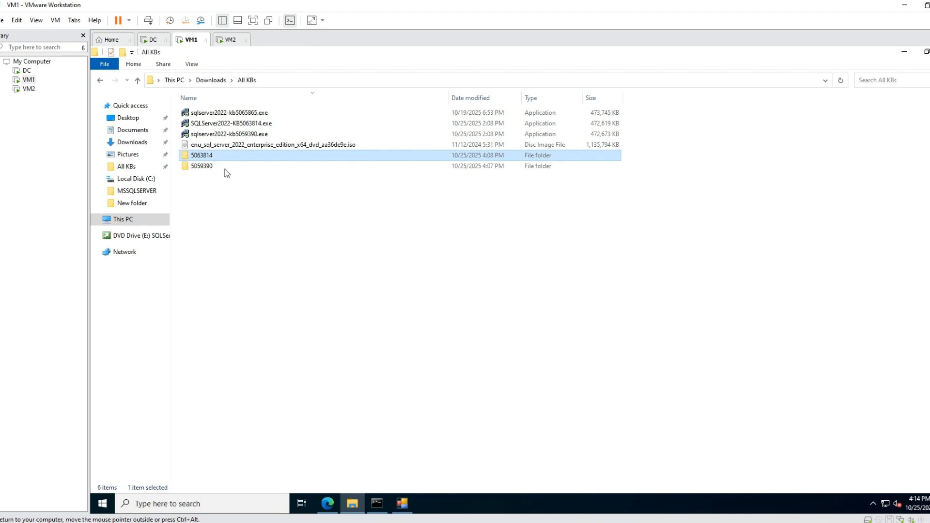
click(402, 504)
key(alt+f)
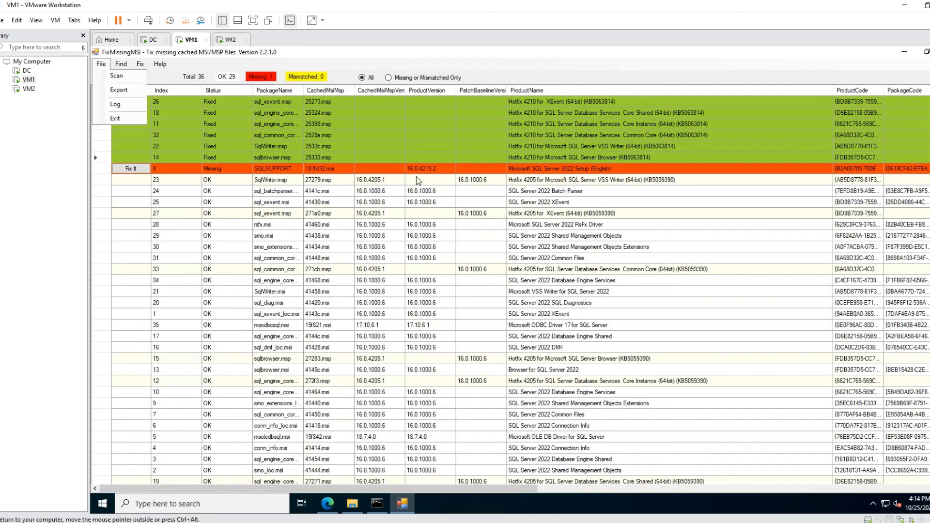
click(117, 76)
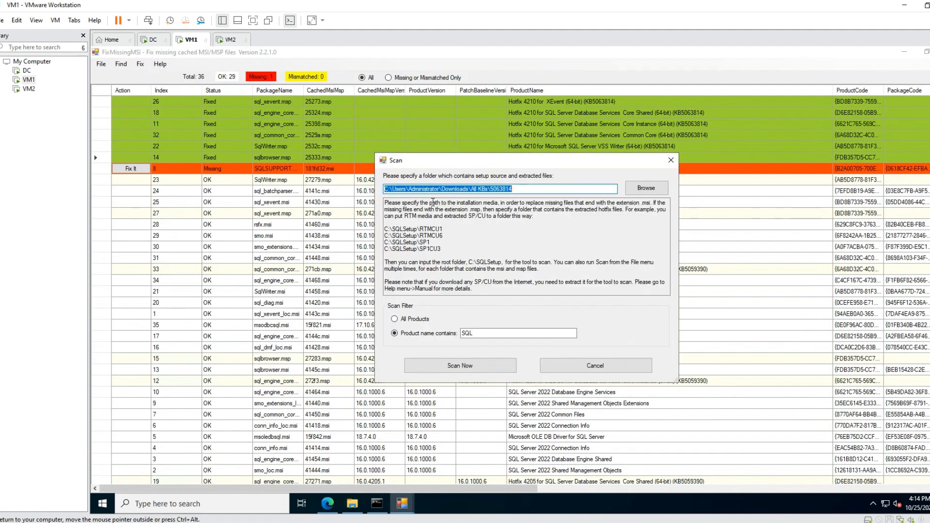
click(600, 367)
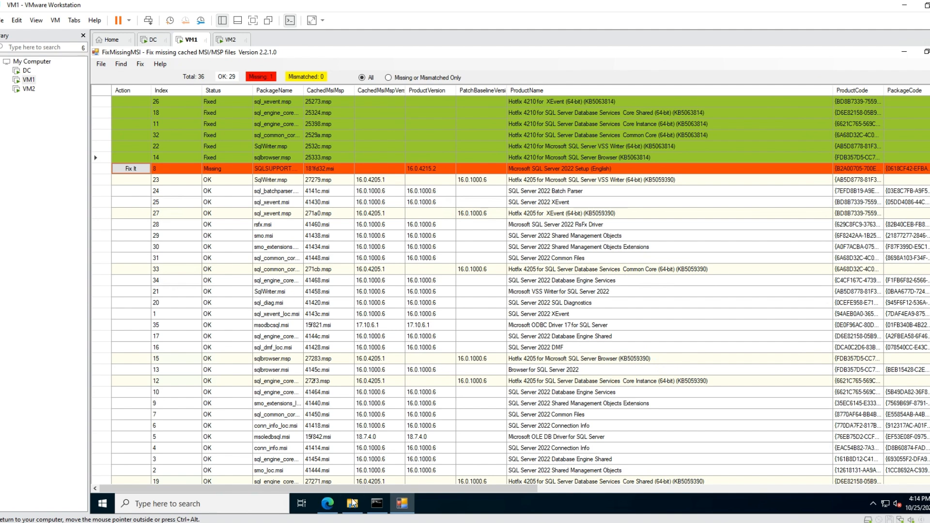
Switch to File Explorer and locate the sqlserver2022-kb5065865.exe package in Downloads\All KBs.
click(352, 504)
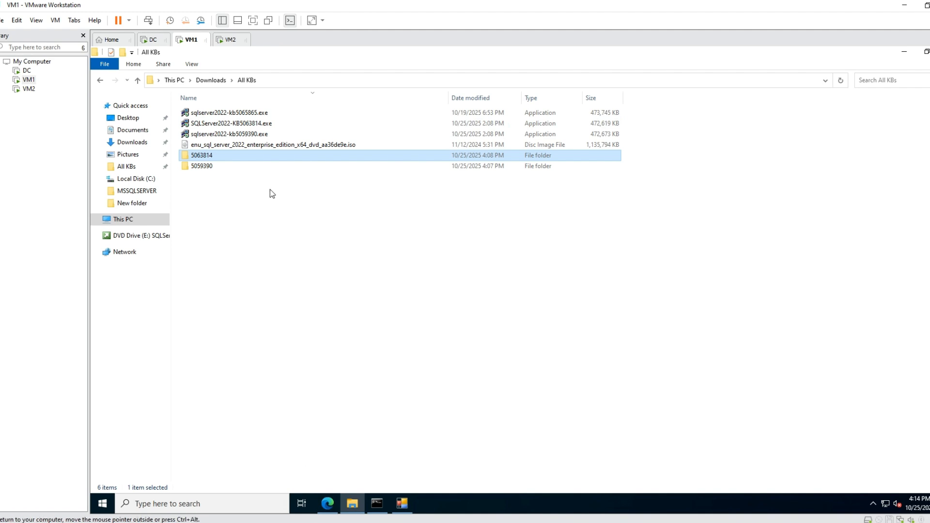
click(248, 115)
right_click(248, 115)
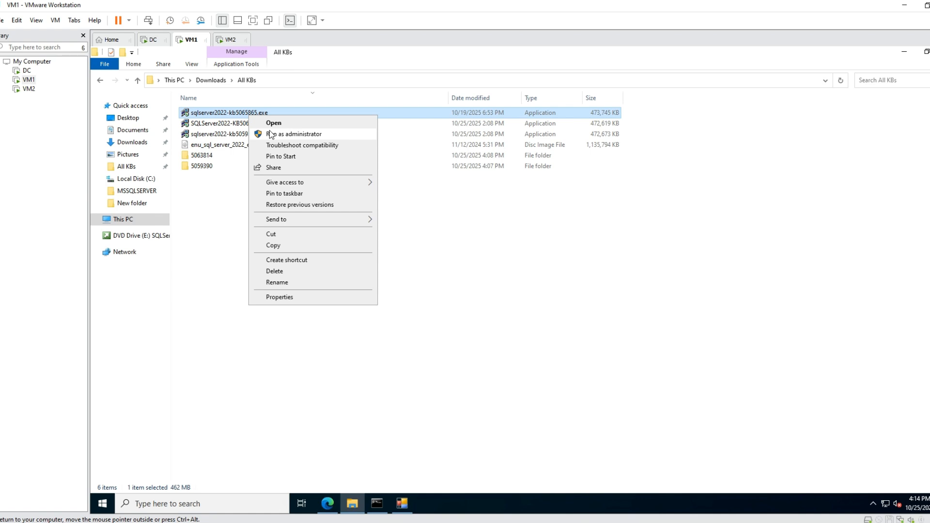
Open the installerMSIbackup folder in Documents.
click(135, 132)
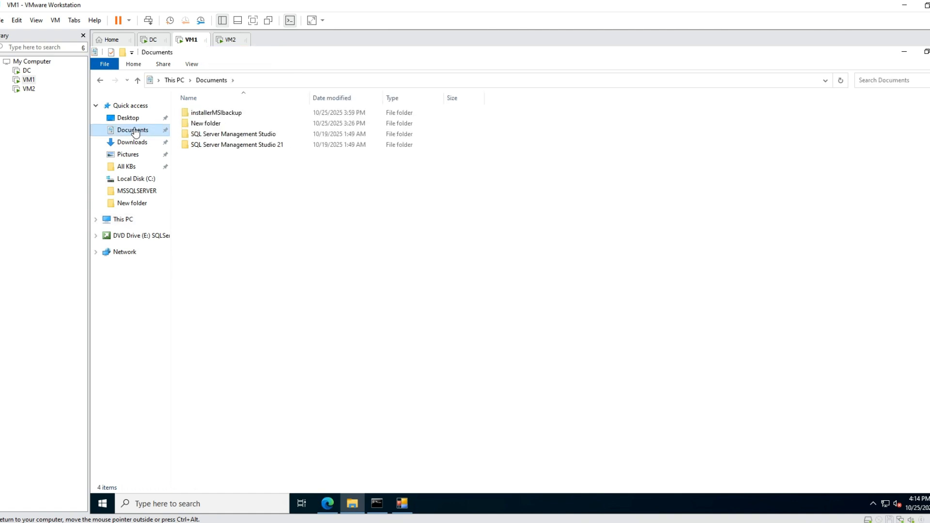
click(246, 115)
double_click(246, 116)
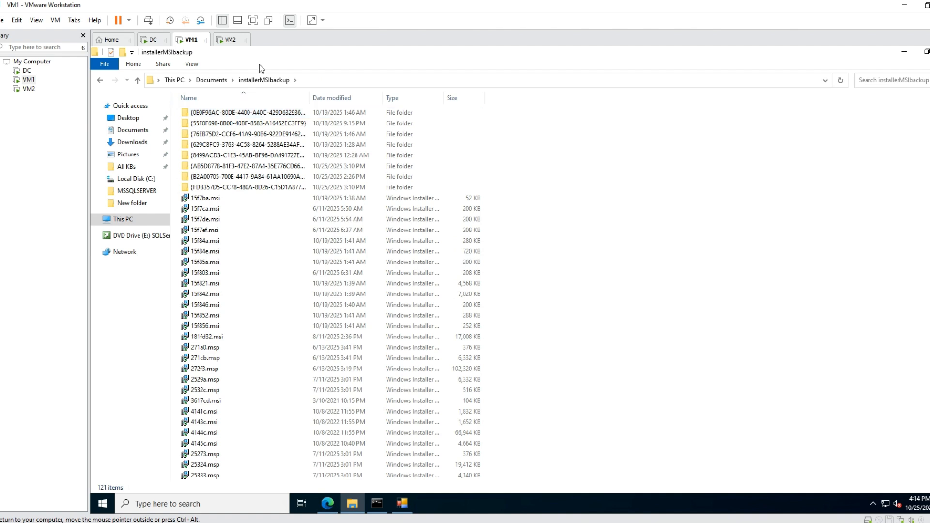
Select all files and folders in installerMSIbackup and cut them for moving.
click(276, 116)
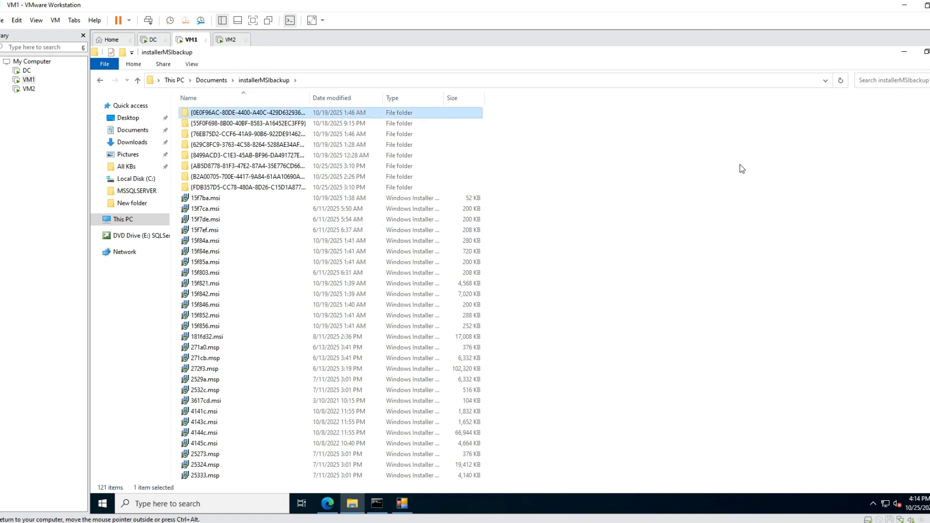
scroll(455, 455, down, 20)
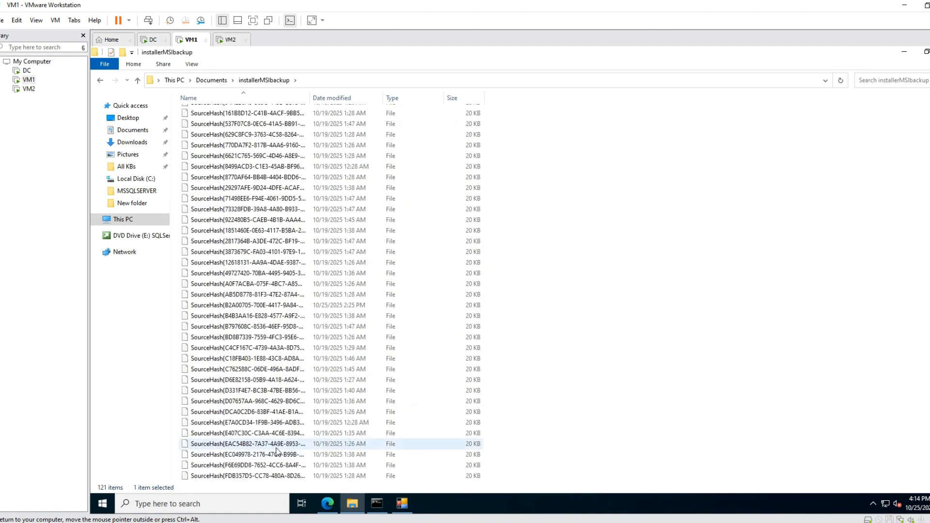
shift+click(267, 476)
right_click(272, 345)
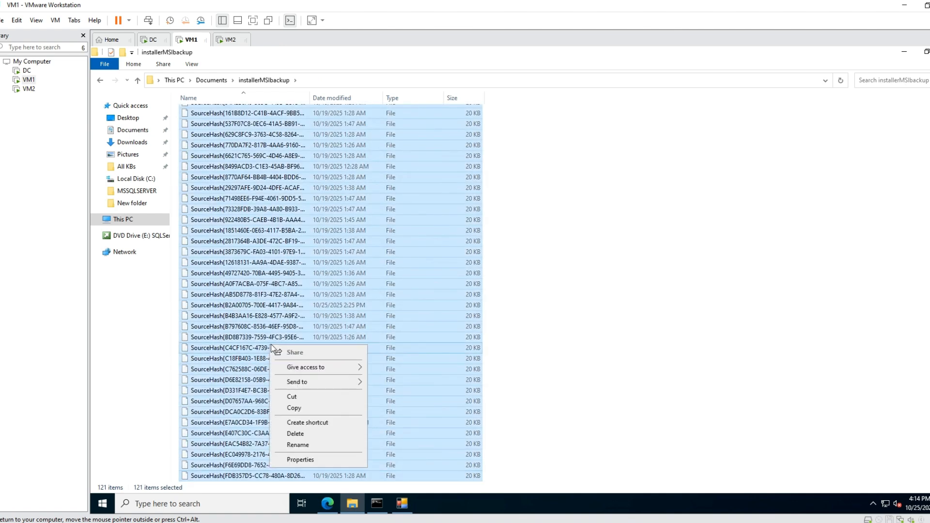
click(306, 410)
right_click(308, 379)
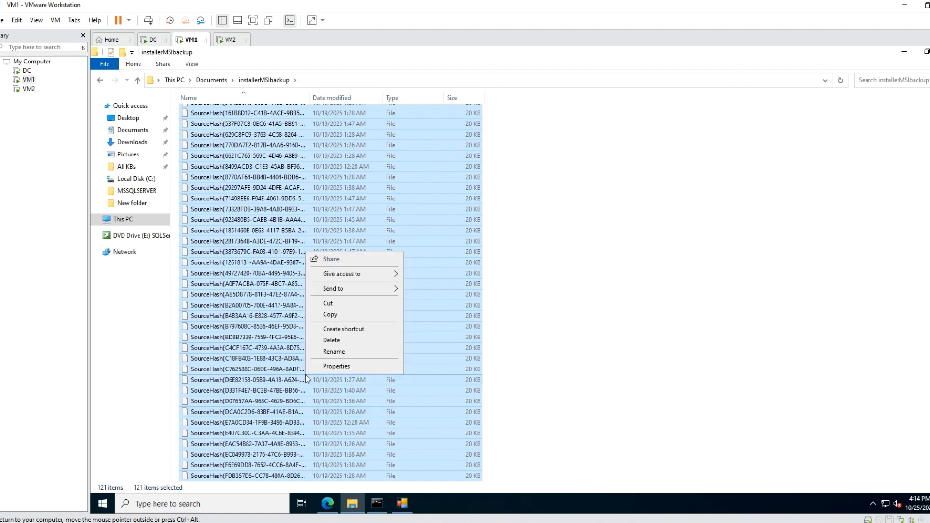
click(334, 303)
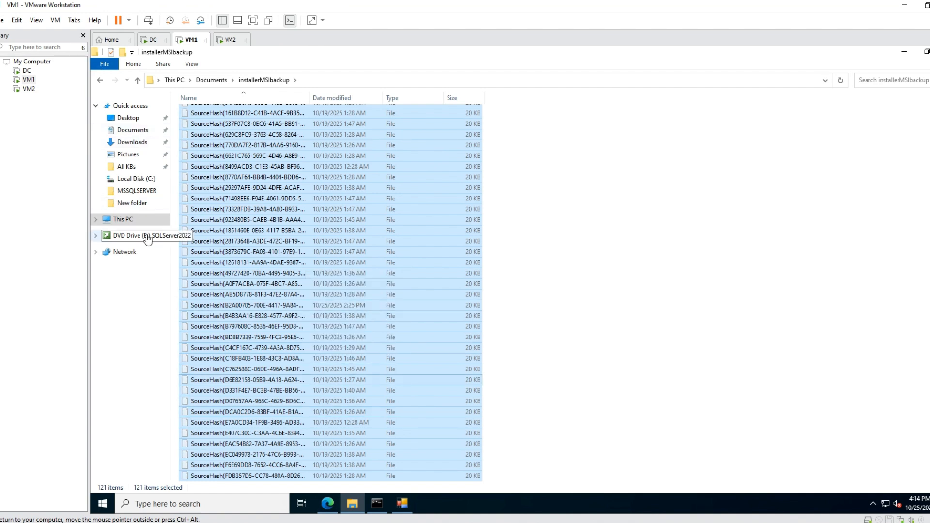
Go to the C:\Windows\Installer folder on the local disk.
click(131, 221)
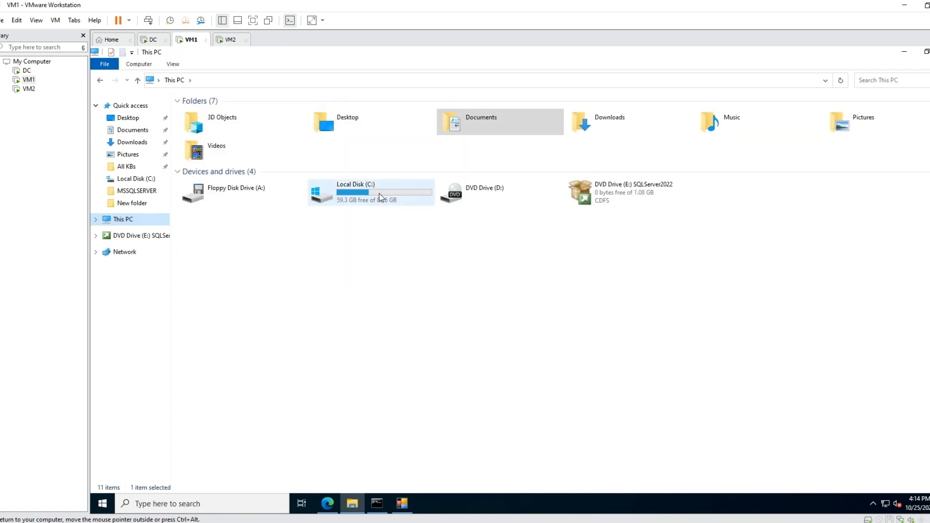
double_click(380, 197)
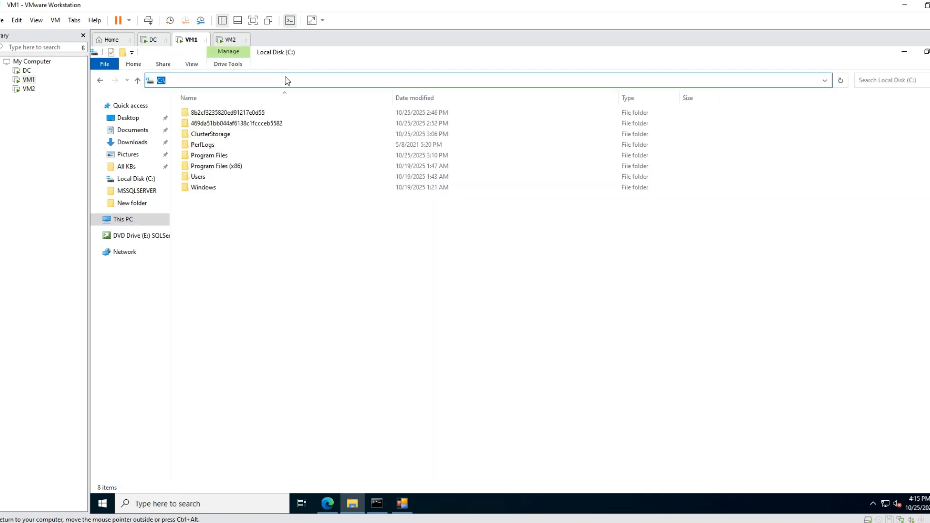
double_click(196, 187)
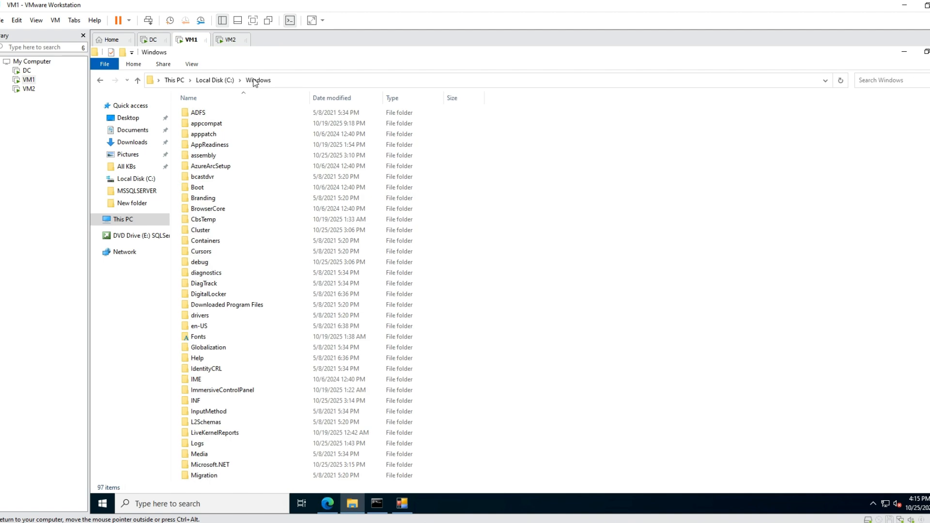
click(304, 80)
click(301, 81)
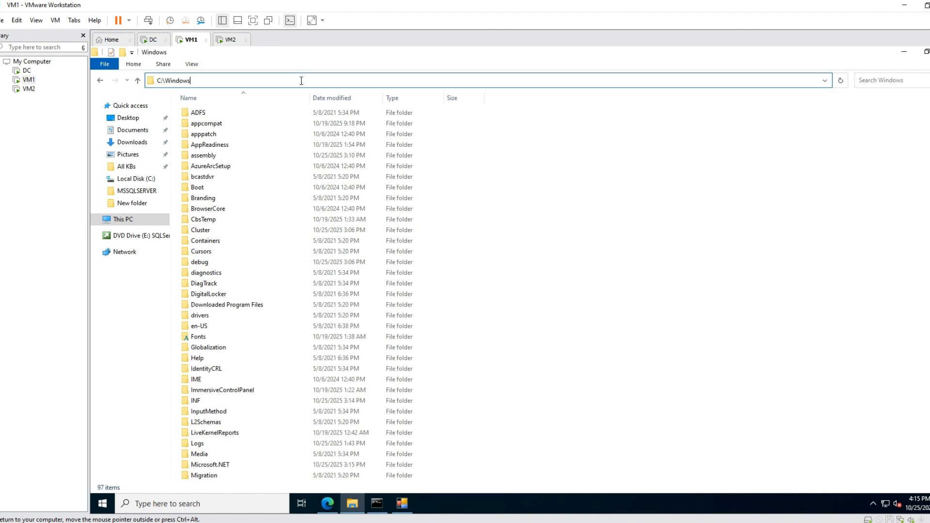
text(\)
text(Installer)
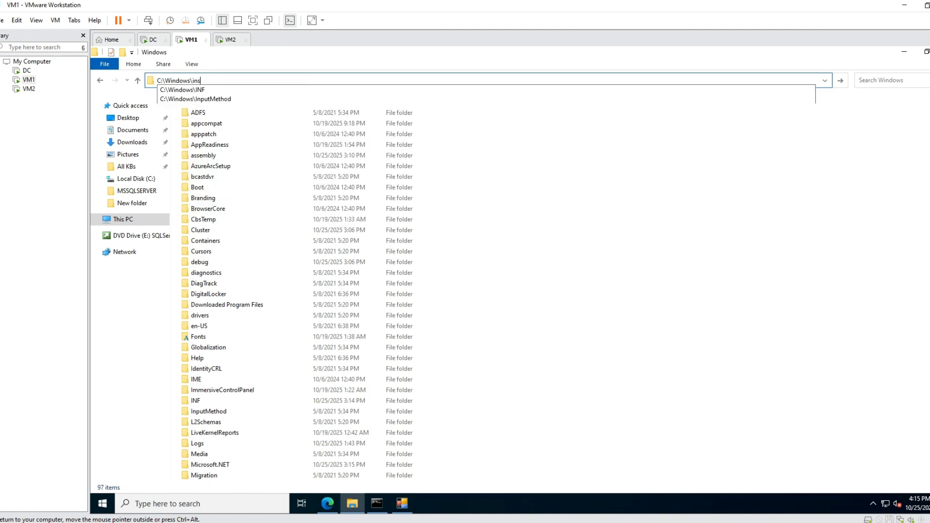
key(Return)
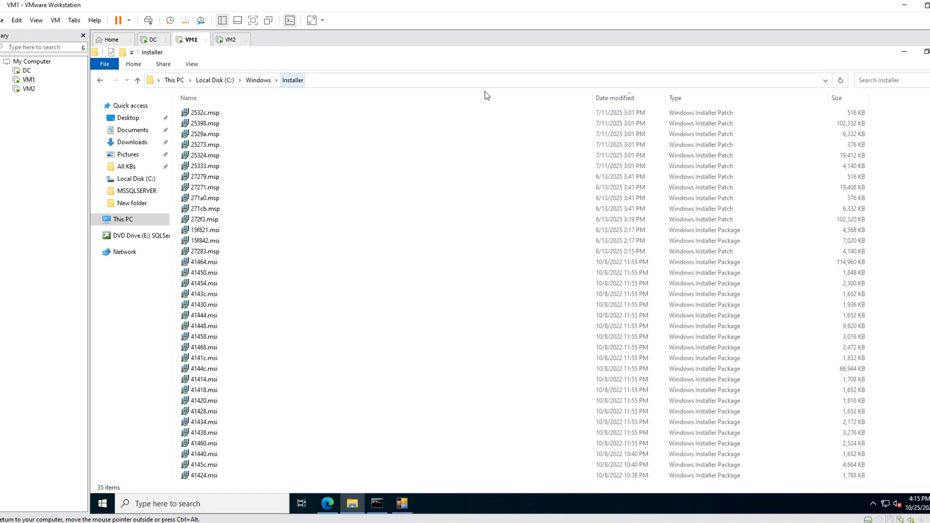
Paste the backup items into C:\Windows\Installer, skipping files with the same names, and switch back to FixMissingMSI.
right_click(926, 161)
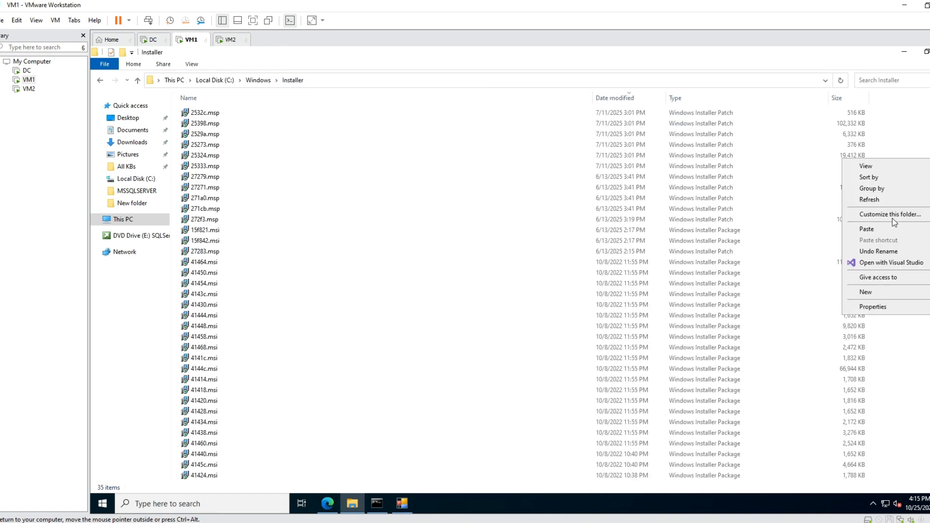
click(891, 231)
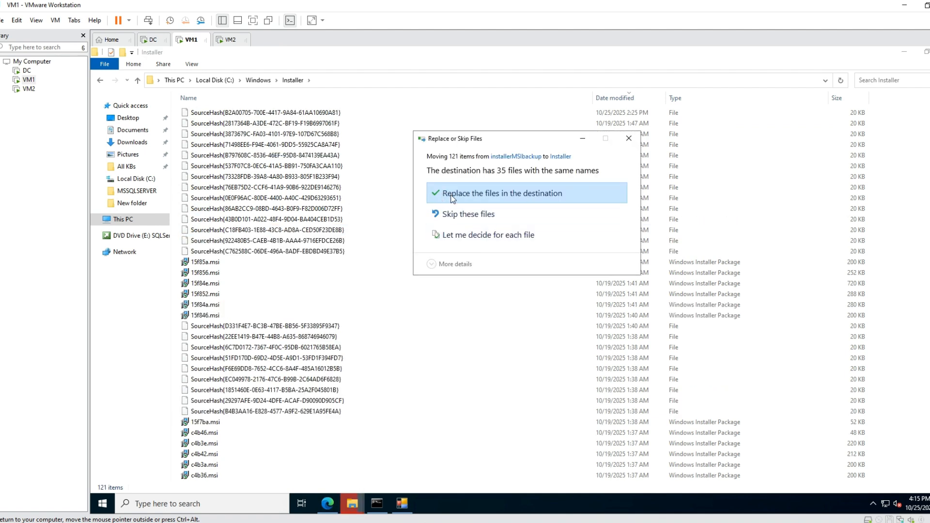
click(454, 215)
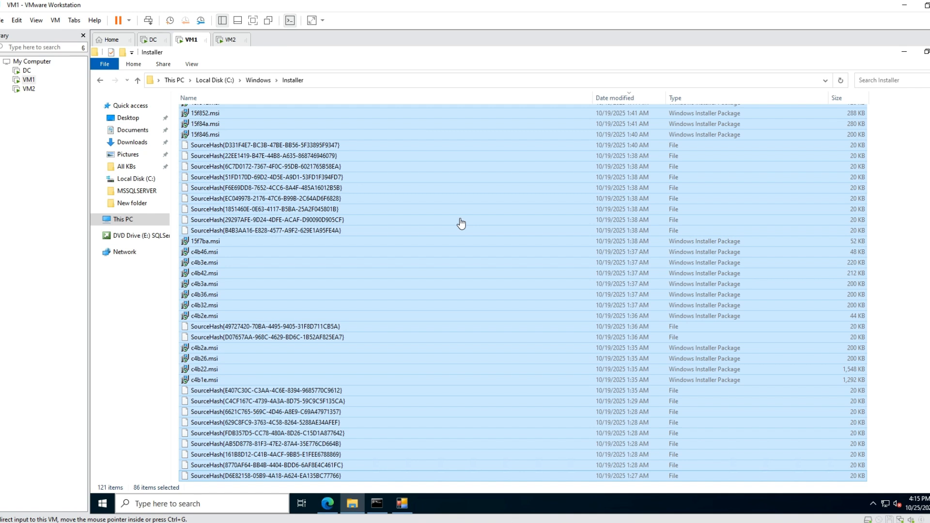
click(401, 505)
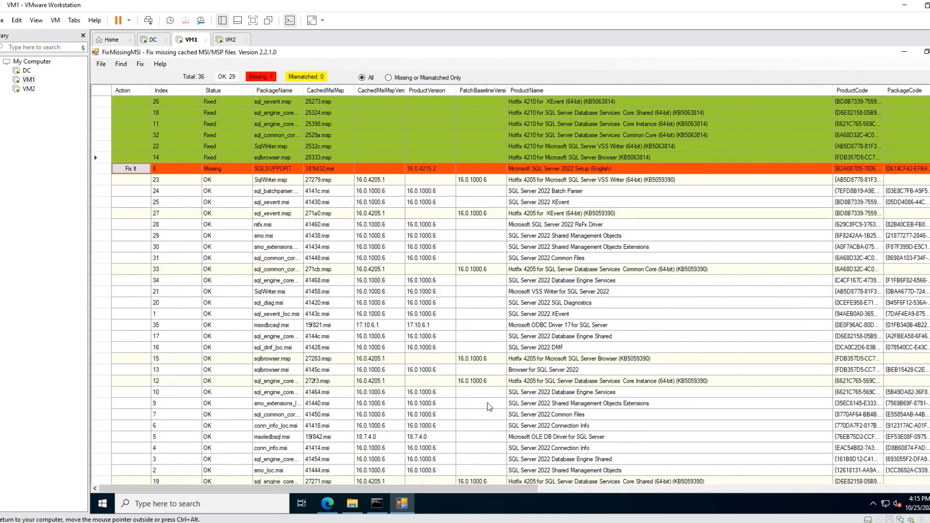